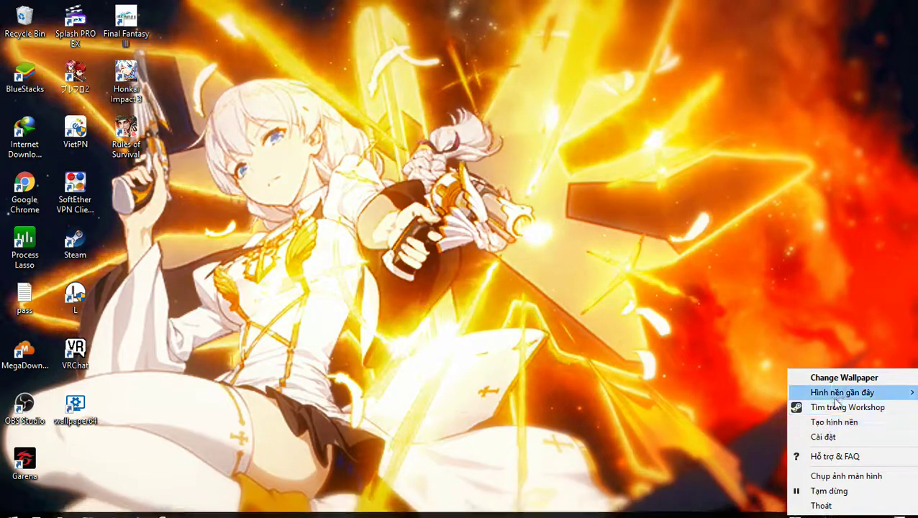
Open the wallpaper browser, apply the installed video wallpaper 康纳~~ and minimize the browser to view it on the desktop
click(835, 377)
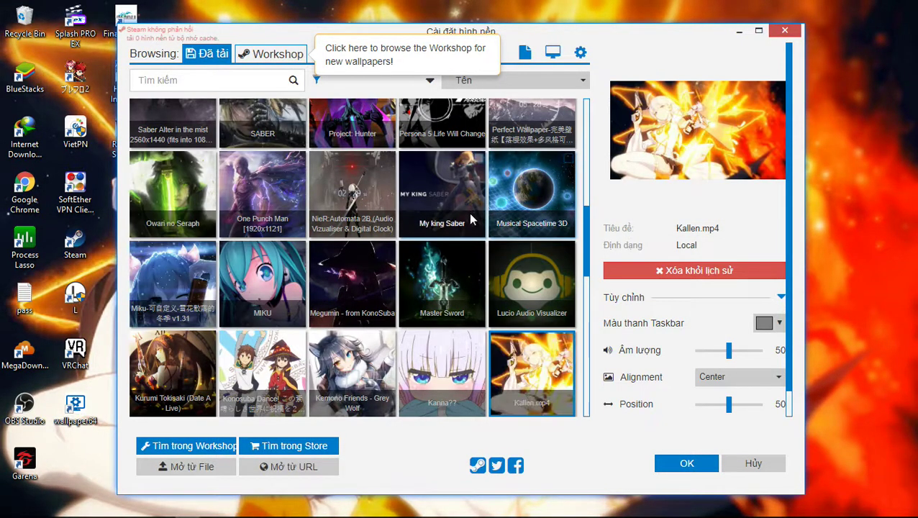
scroll(473, 220, up, 10)
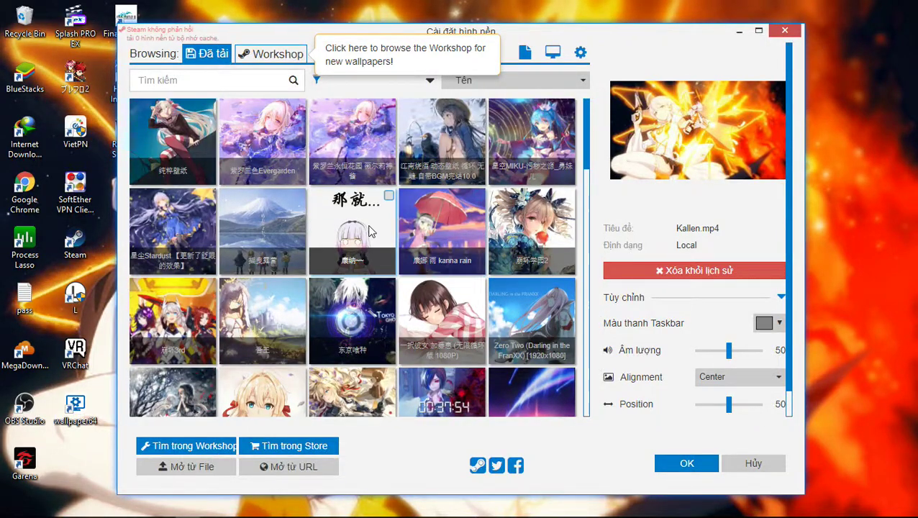
click(370, 231)
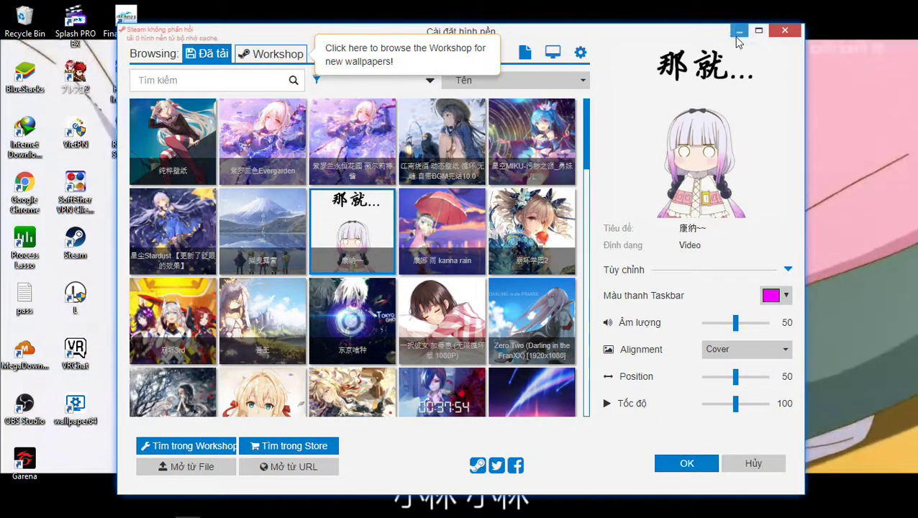
click(739, 31)
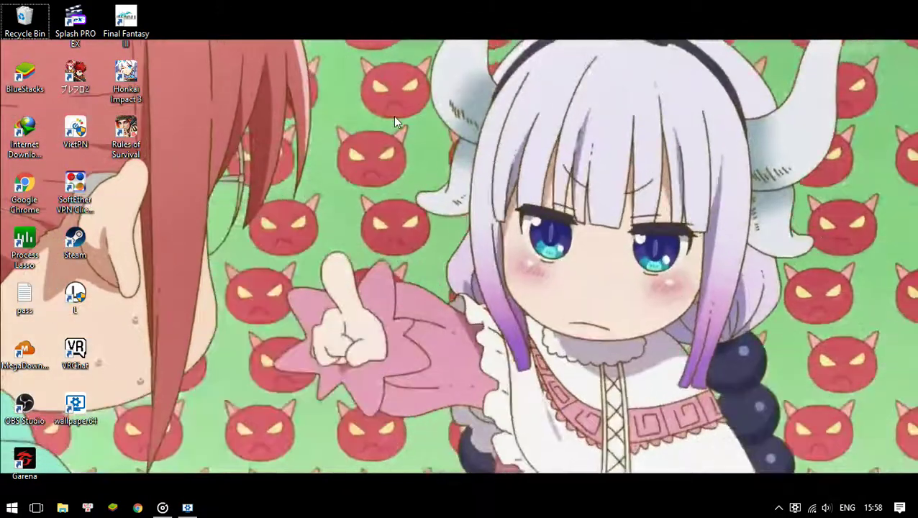
Hide the desktop icons to view the animated wallpaper unobstructed, and show the icons again
right_click(396, 119)
mouse_move(436, 155)
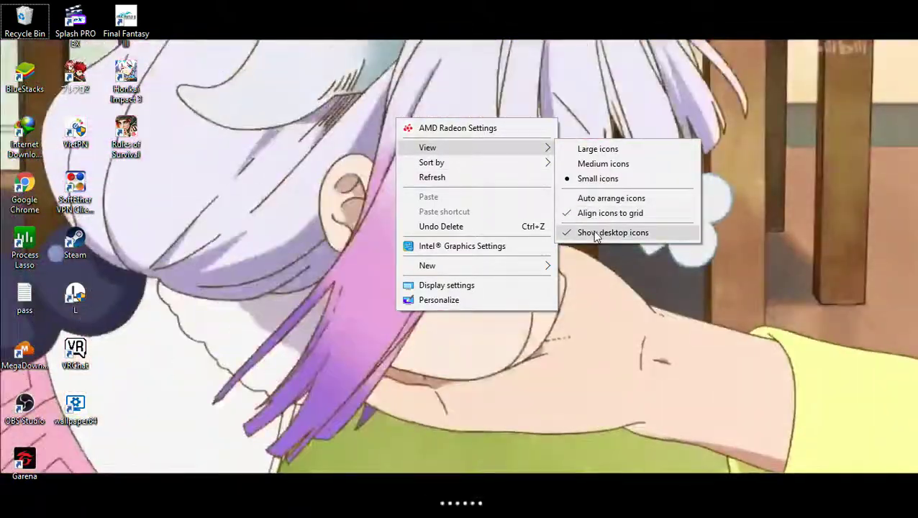
click(587, 232)
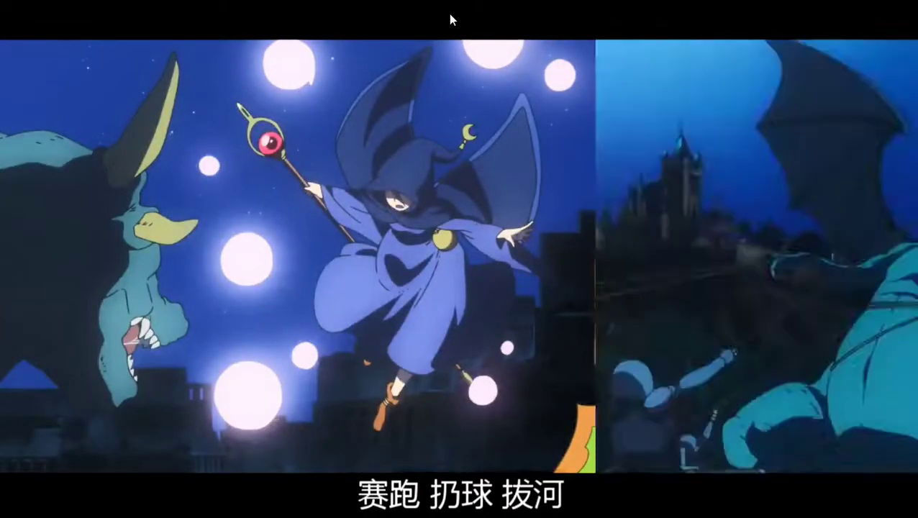
right_click(449, 14)
mouse_move(482, 44)
click(719, 126)
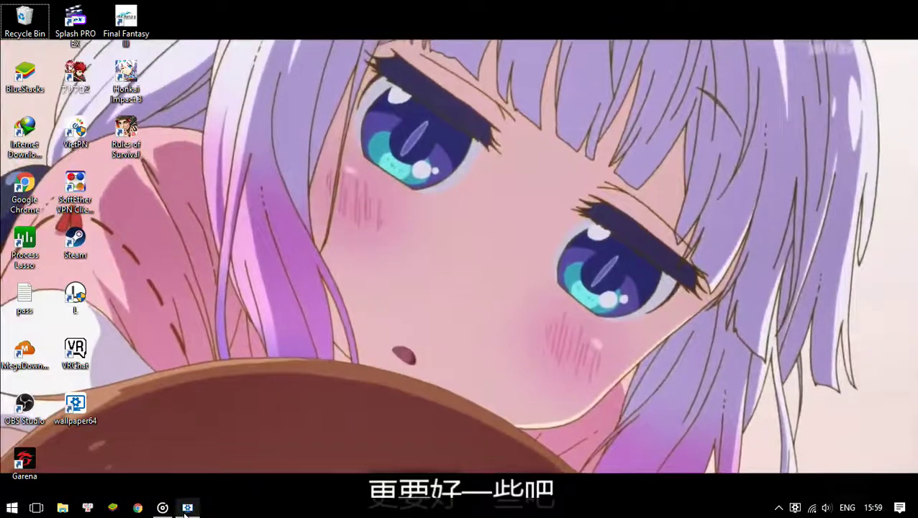
Apply the installed web wallpaper 纯粹壁纸, lower the system volume to 30, and minimize the wallpaper browser to reveal the desktop
click(187, 515)
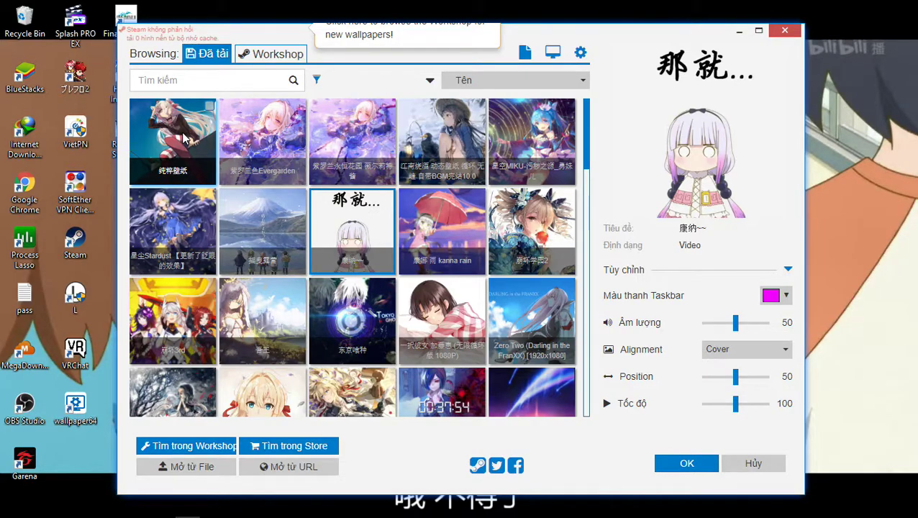
click(741, 33)
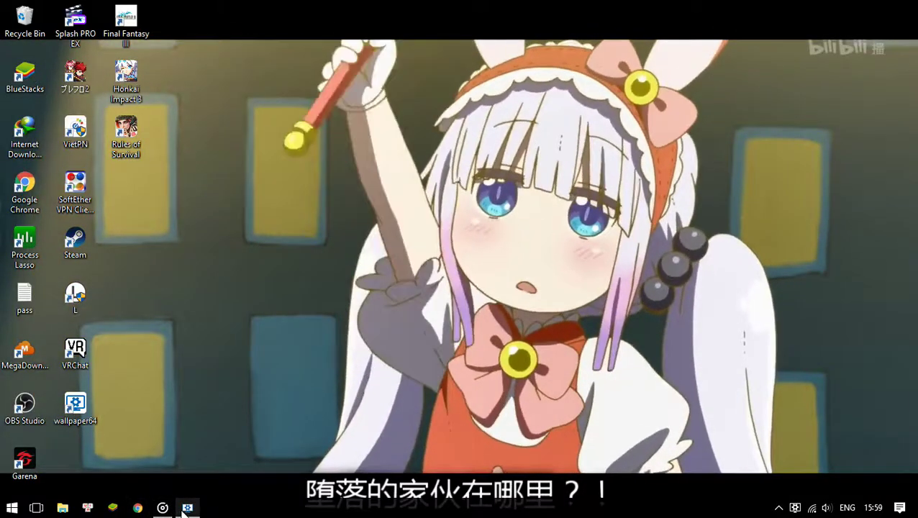
mouse_move(185, 511)
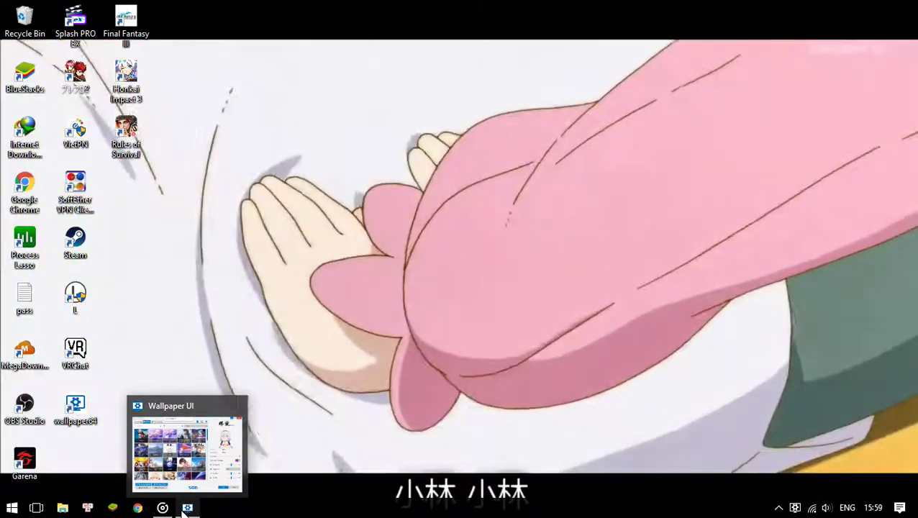
click(184, 512)
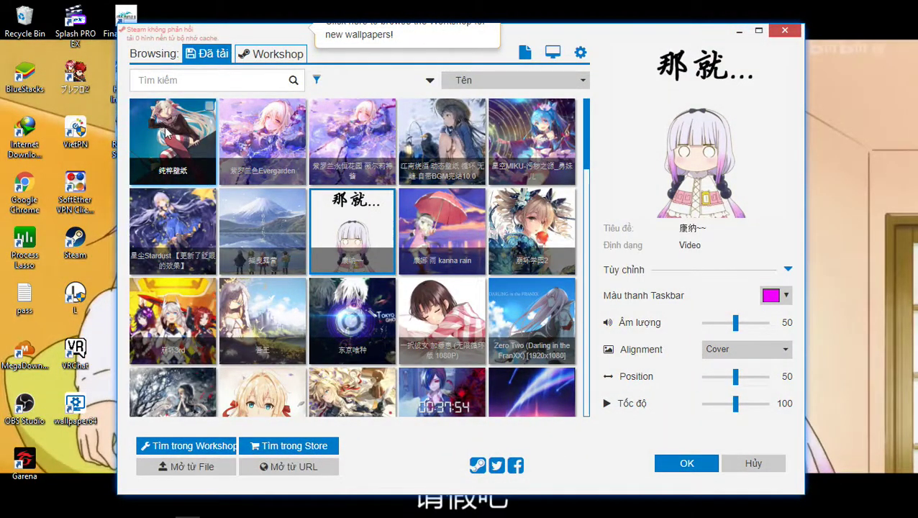
click(165, 132)
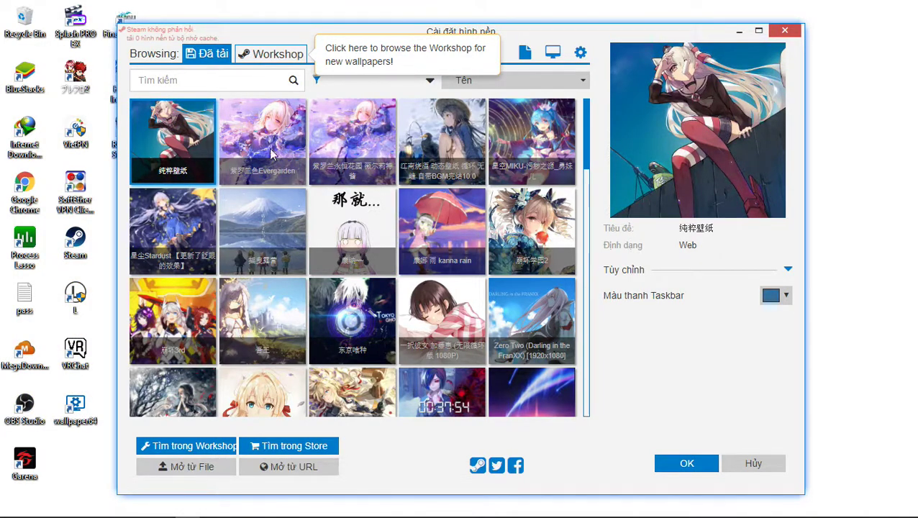
key(XF86AudioLowerVolume)
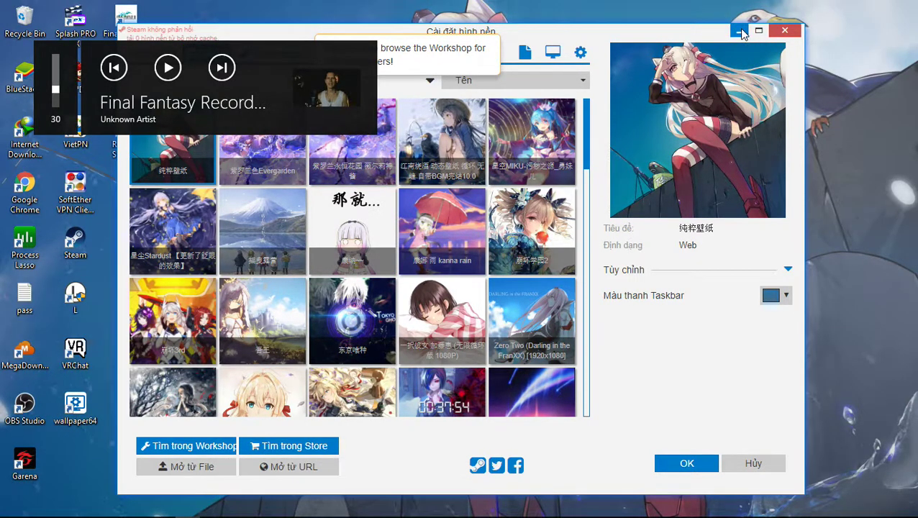
click(741, 32)
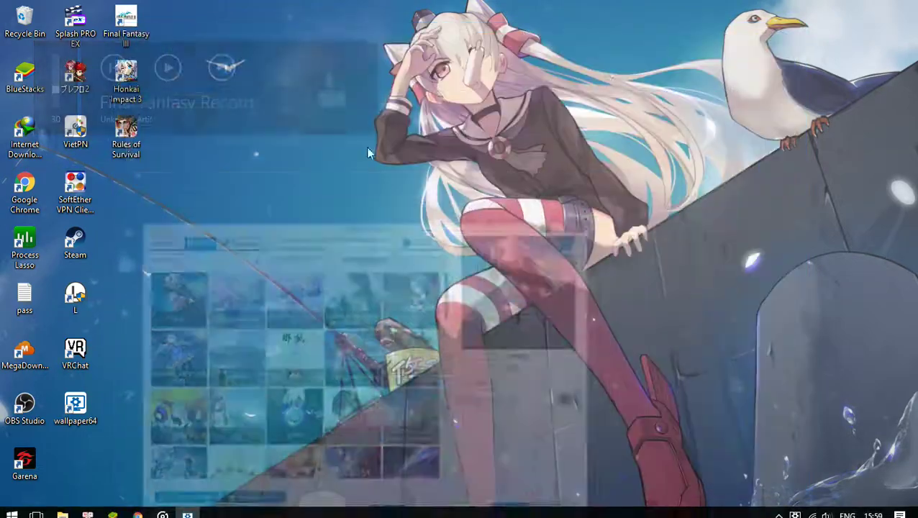
Switch to the music player, play the loaded Final Fantasy Record Keeper track, and return to the desktop
click(162, 510)
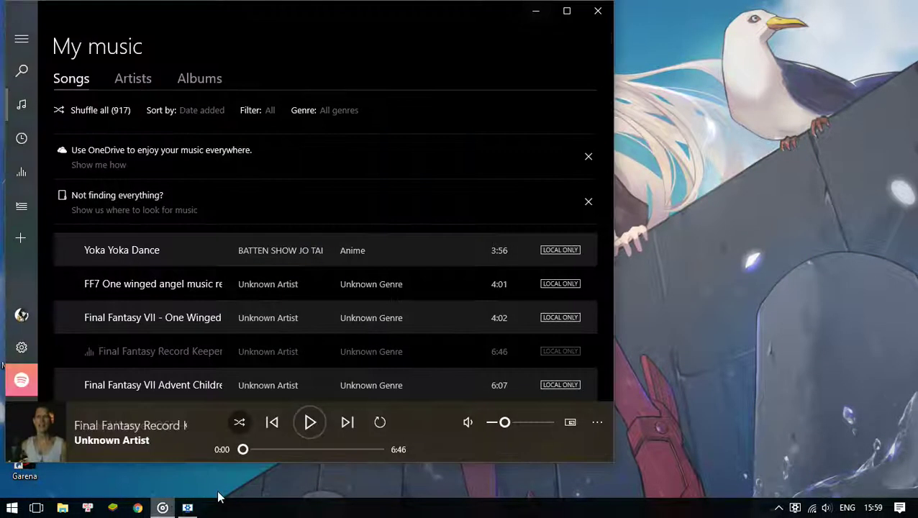
click(310, 422)
click(536, 12)
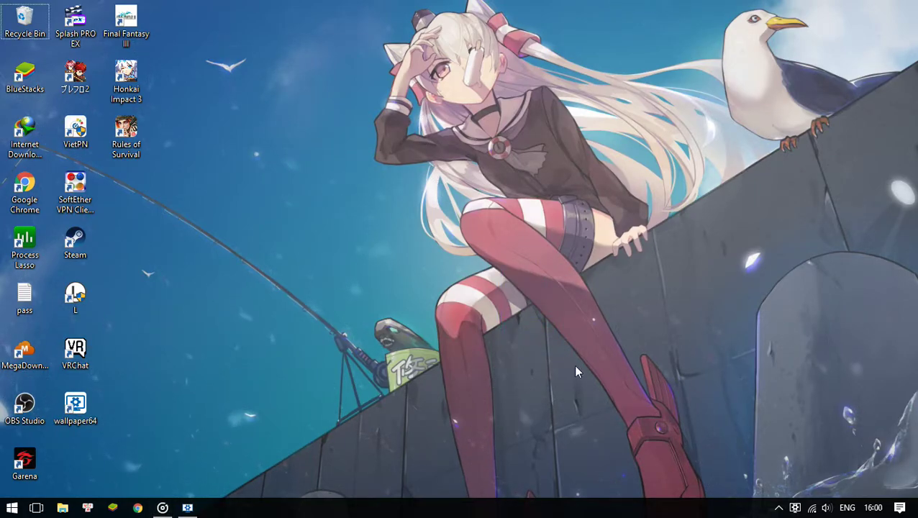
click(484, 355)
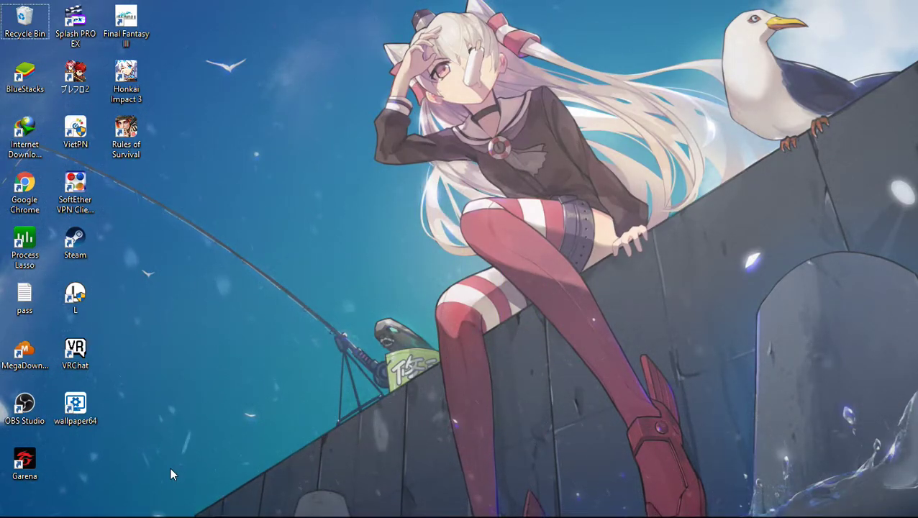
Apply the video wallpaper 江南烧酒 from the wallpaper browser and view it on the desktop
click(187, 507)
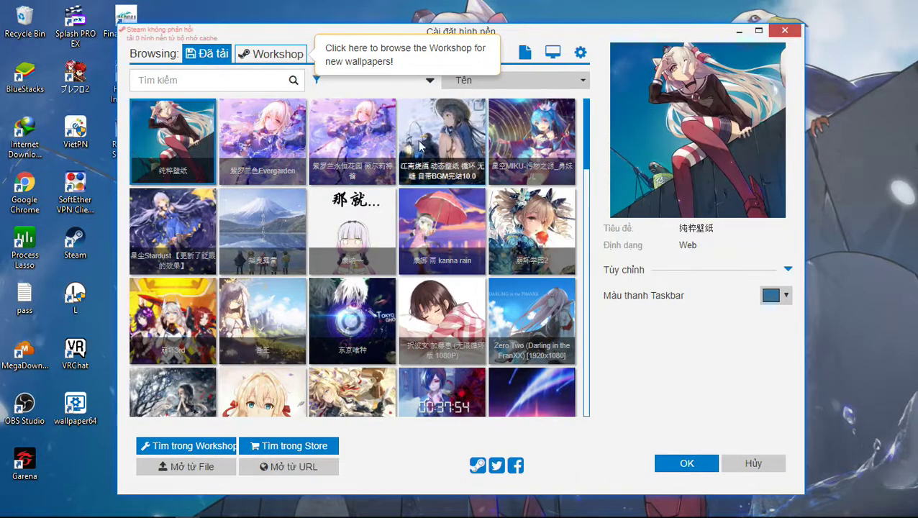
click(461, 141)
click(739, 32)
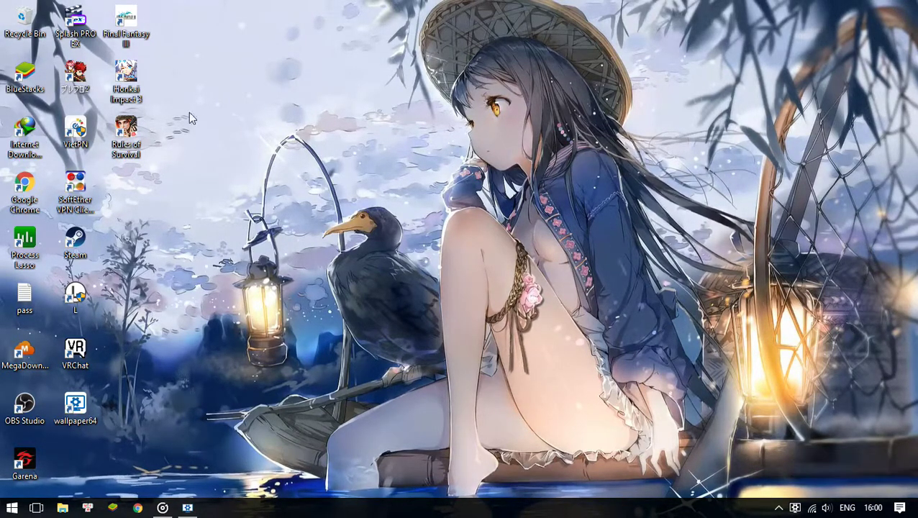
Refresh the desktop and hide the desktop icons
right_click(297, 87)
click(205, 96)
right_click(207, 94)
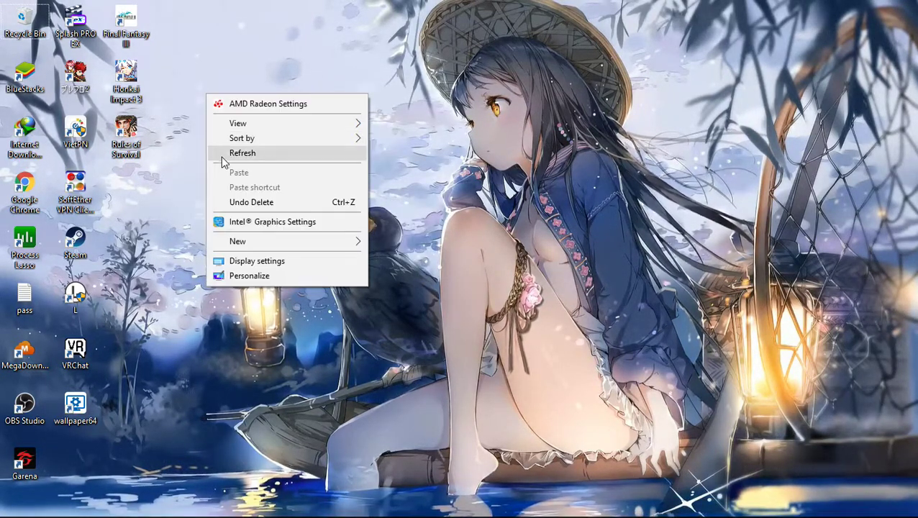
click(223, 153)
right_click(359, 234)
mouse_move(407, 267)
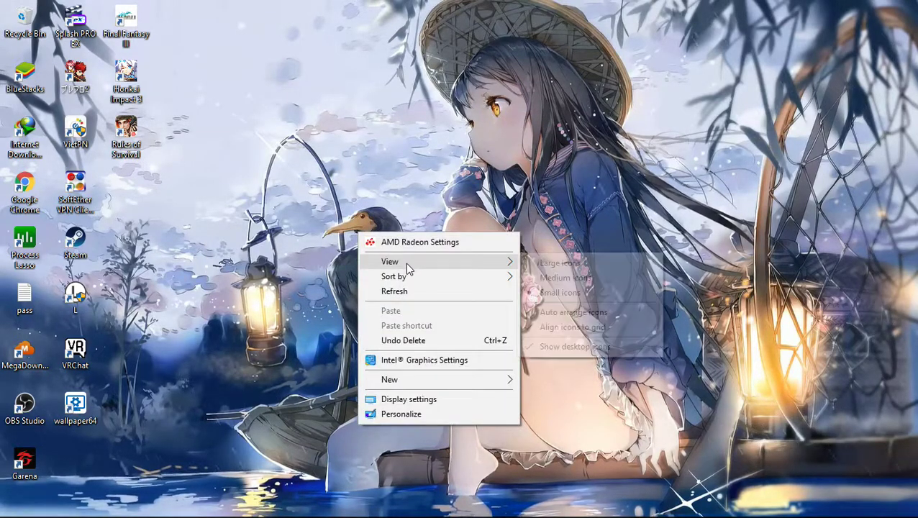
click(586, 347)
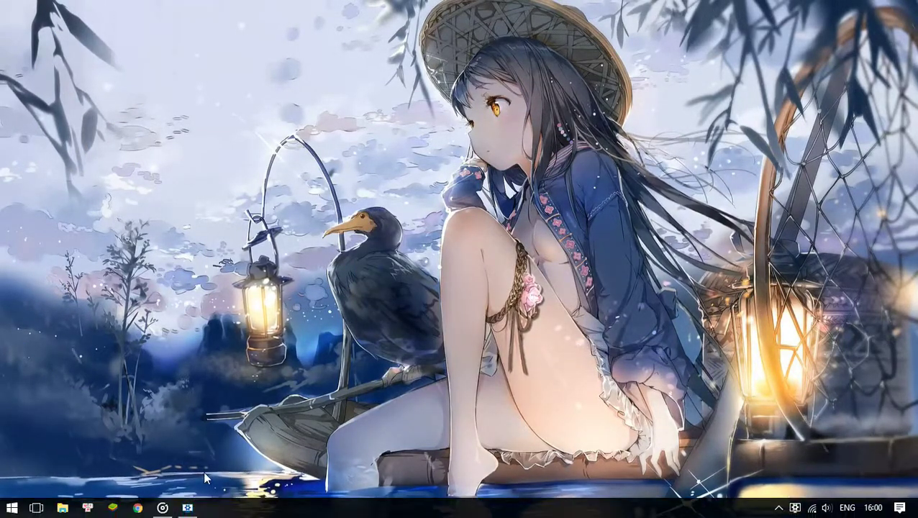
Apply the 星空MIKU wallpaper from the wallpaper browser and view it on the cleared desktop
click(187, 507)
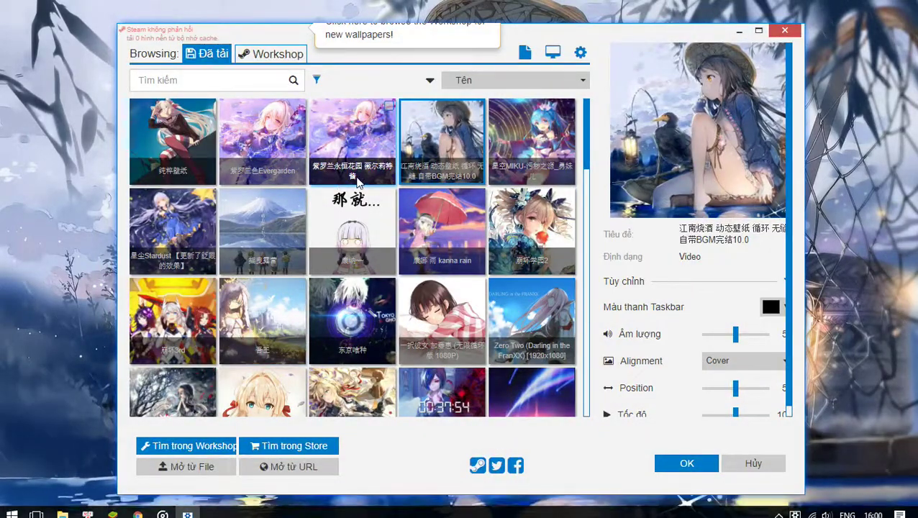
click(532, 155)
click(740, 31)
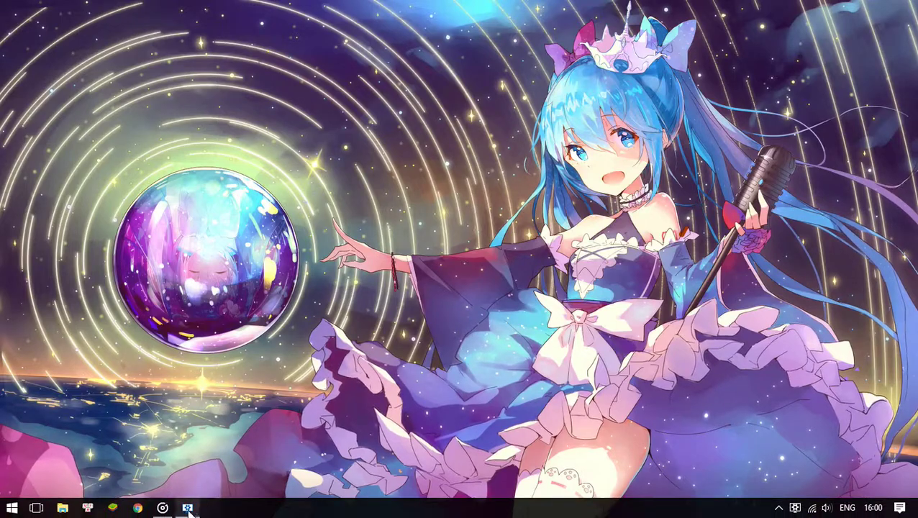
Switch the wallpaper to the 星尘Stardust video and view it on the desktop
click(187, 507)
click(155, 238)
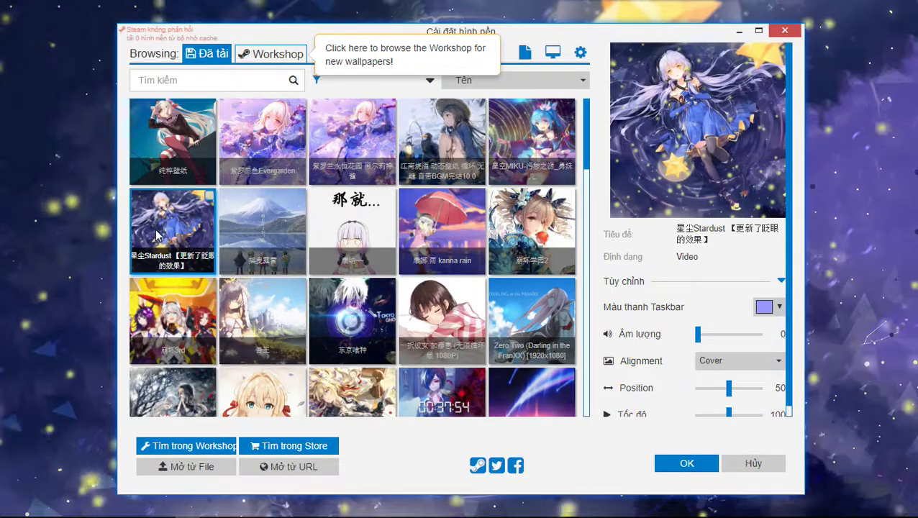
click(739, 32)
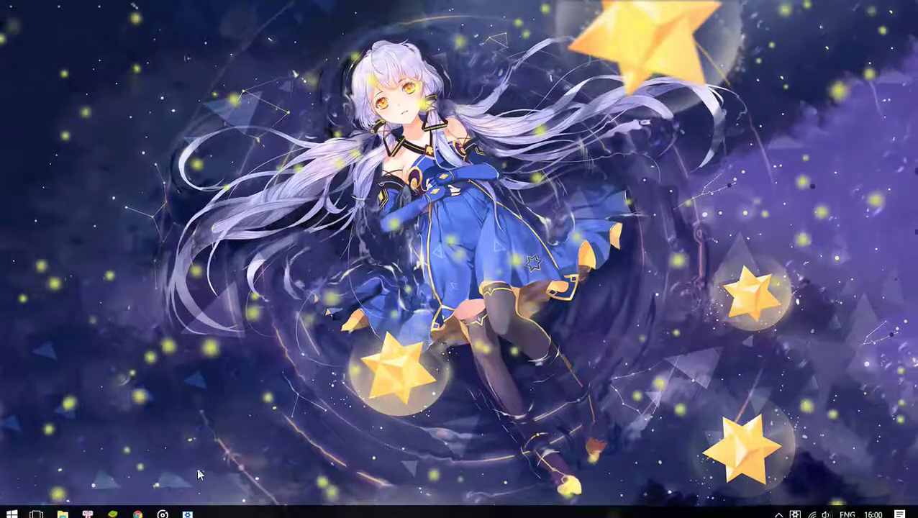
Try the scene wallpaper 摇曳露营, replace it with the video wallpaper 康娜 雨 kanna rain, and view the desktop
click(187, 508)
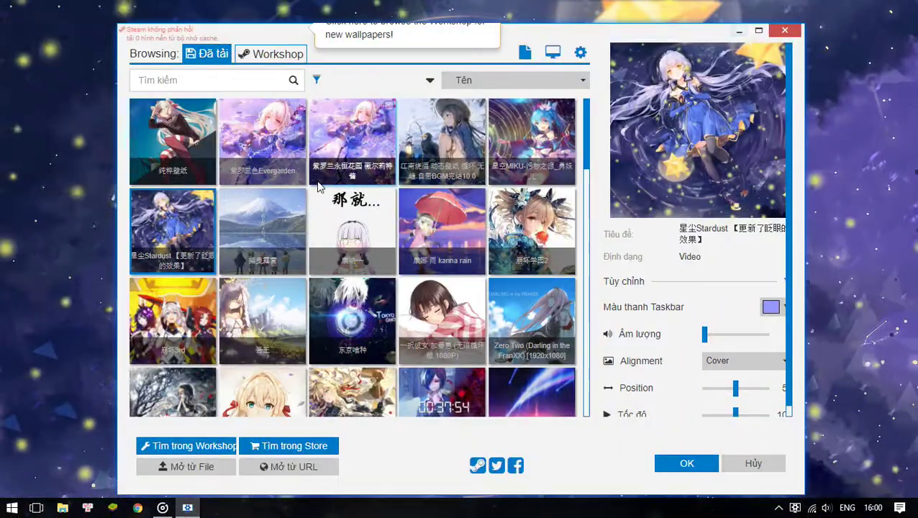
click(261, 230)
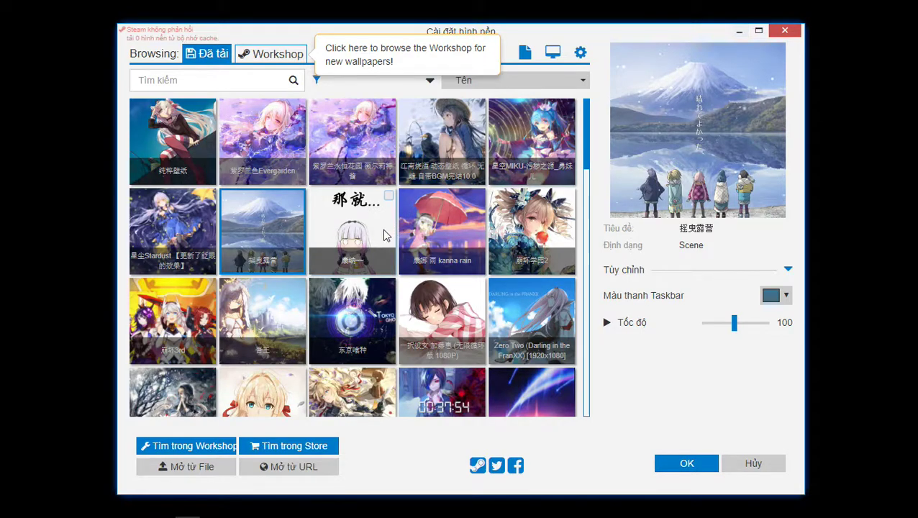
click(445, 223)
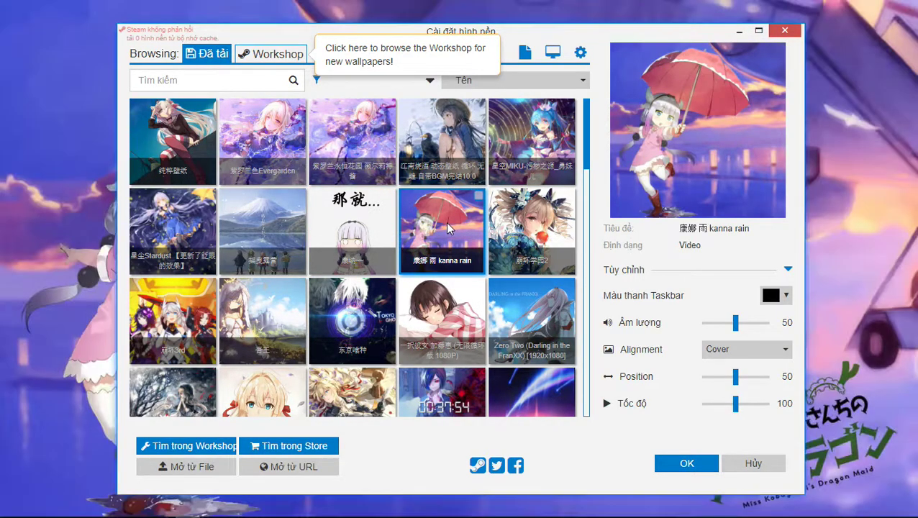
click(736, 34)
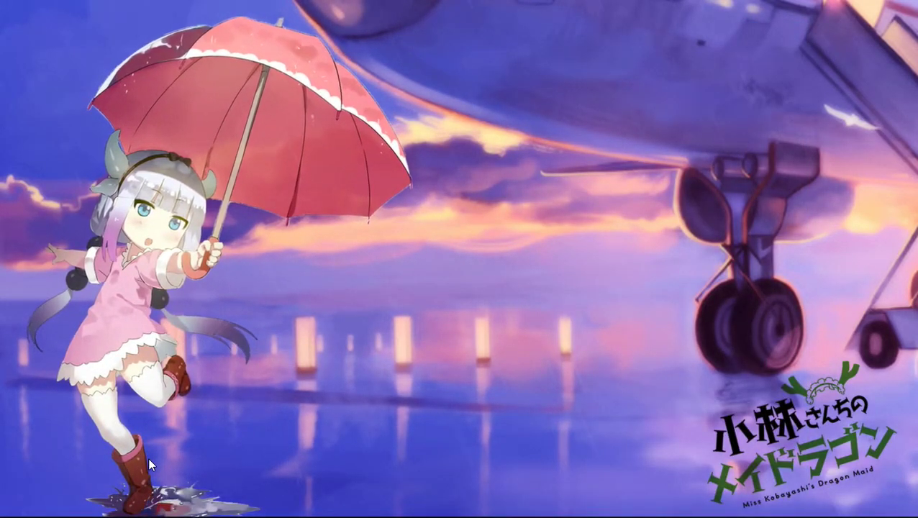
Apply the web wallpaper 崩坏学园2 from the wallpaper browser and view it on the desktop
click(188, 511)
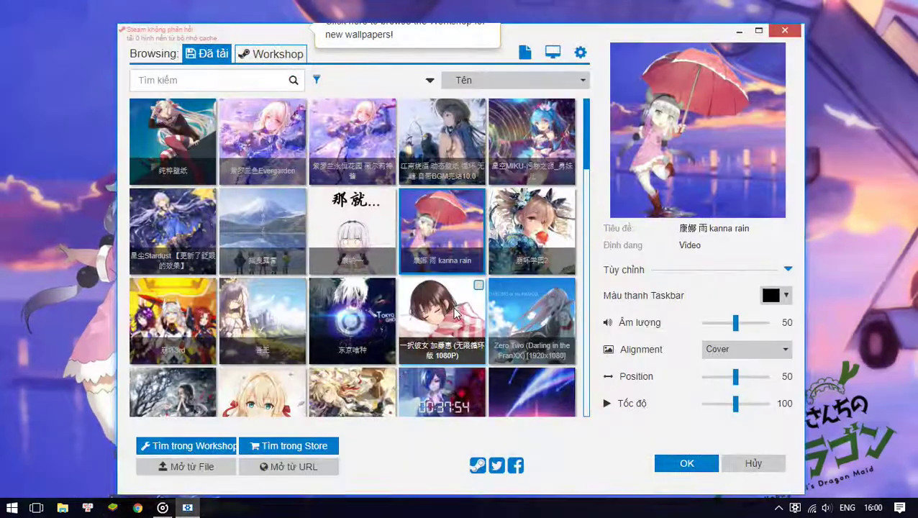
click(531, 231)
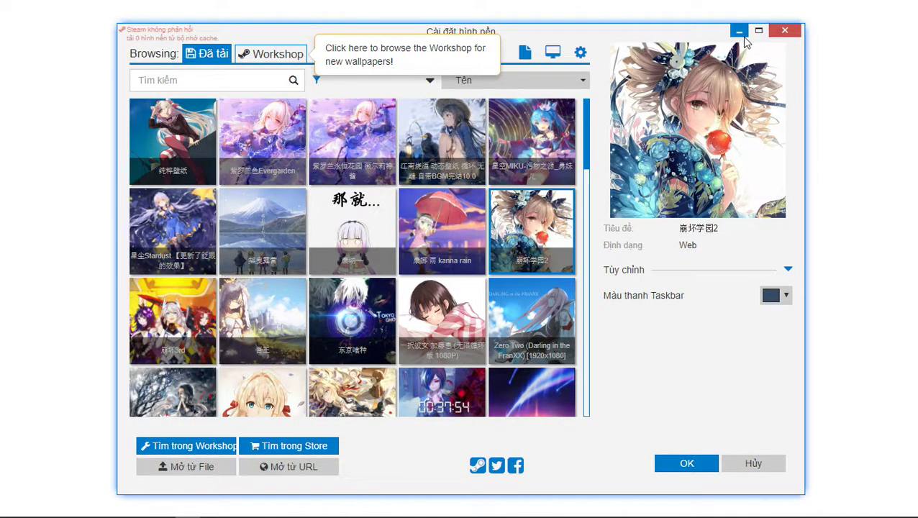
click(741, 34)
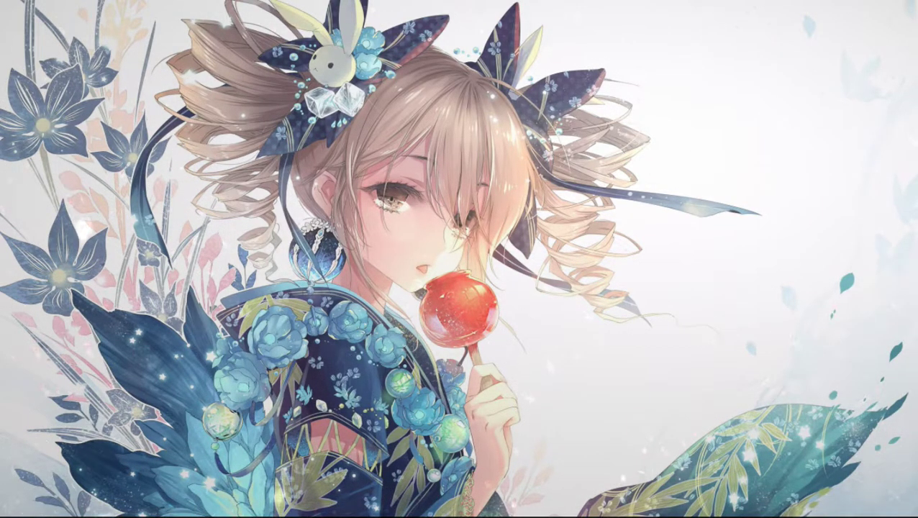
Change the wallpaper to 崩坏3rd and minimize the wallpaper browser to view it on the desktop
click(187, 508)
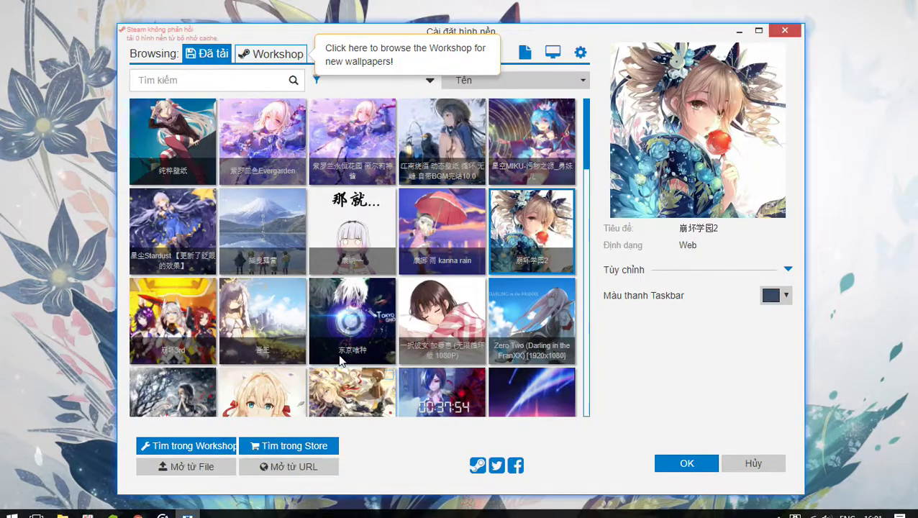
click(192, 328)
click(739, 30)
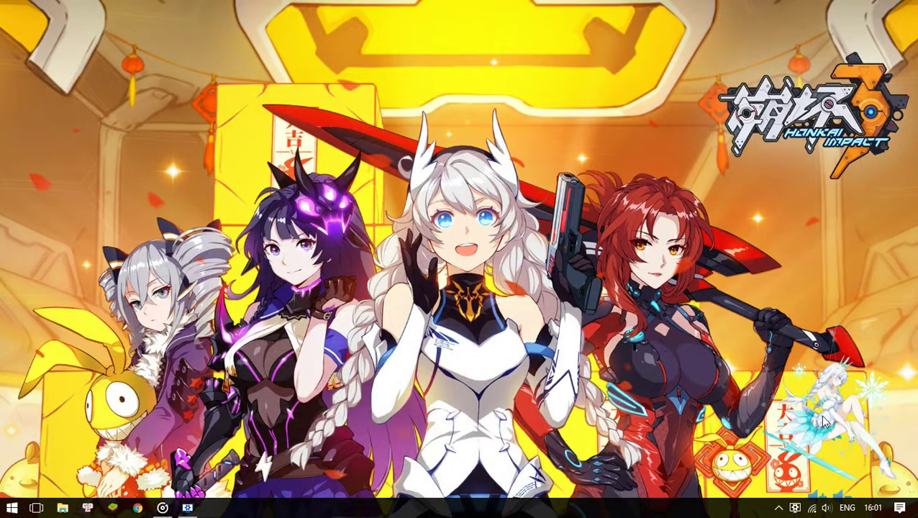
Interact with the small chibi character on the 崩坏3rd wallpaper and watch the wallpaper on the desktop
click(781, 426)
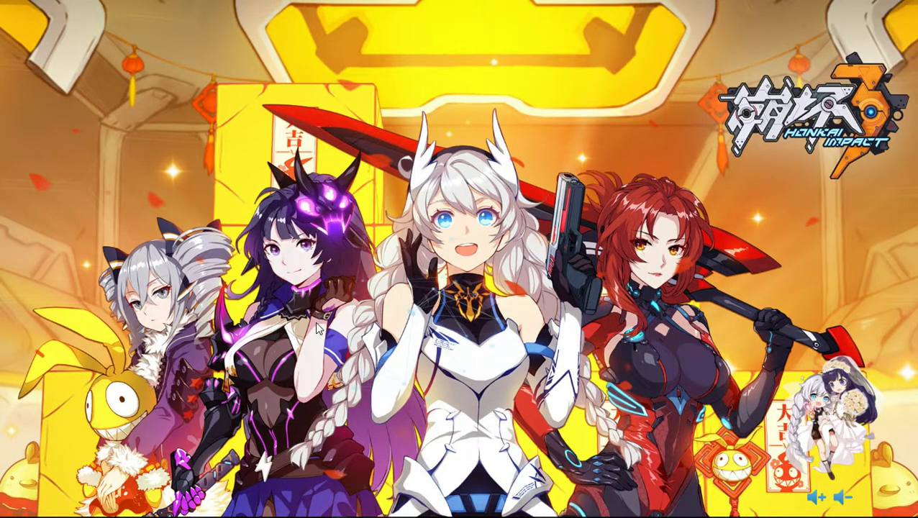
click(770, 392)
click(824, 423)
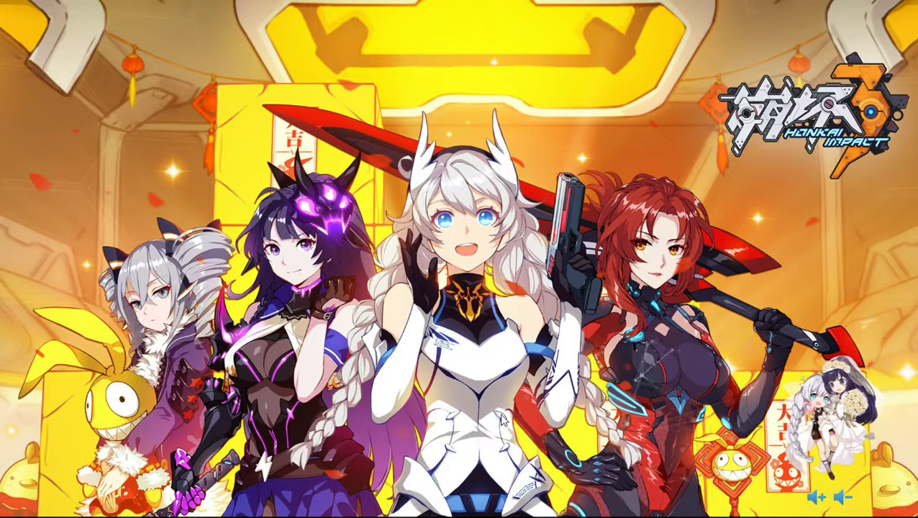
click(187, 508)
click(187, 508)
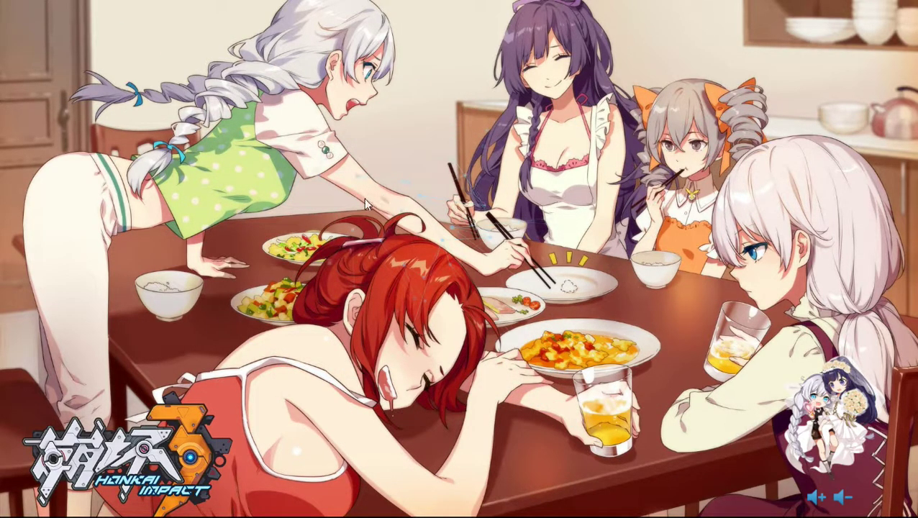
Show the desktop icons over the 崩坏3rd wallpaper and hide them again
right_click(401, 171)
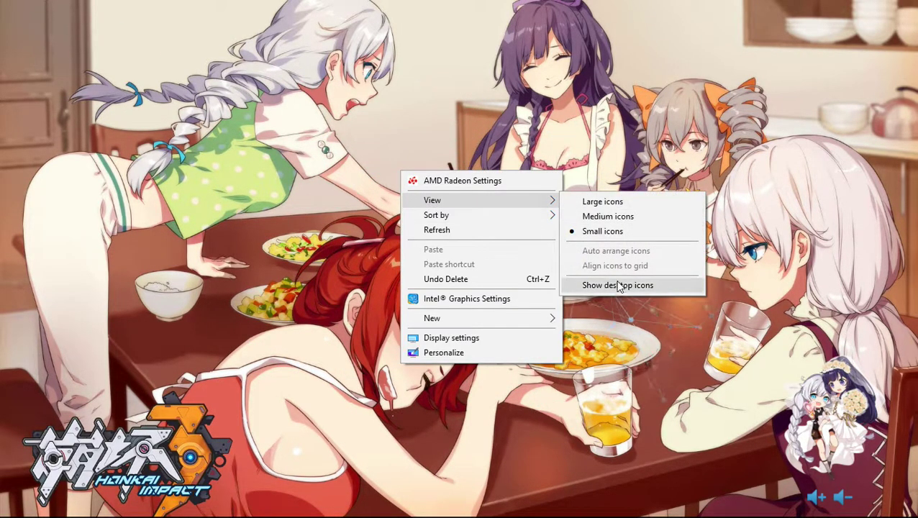
click(617, 285)
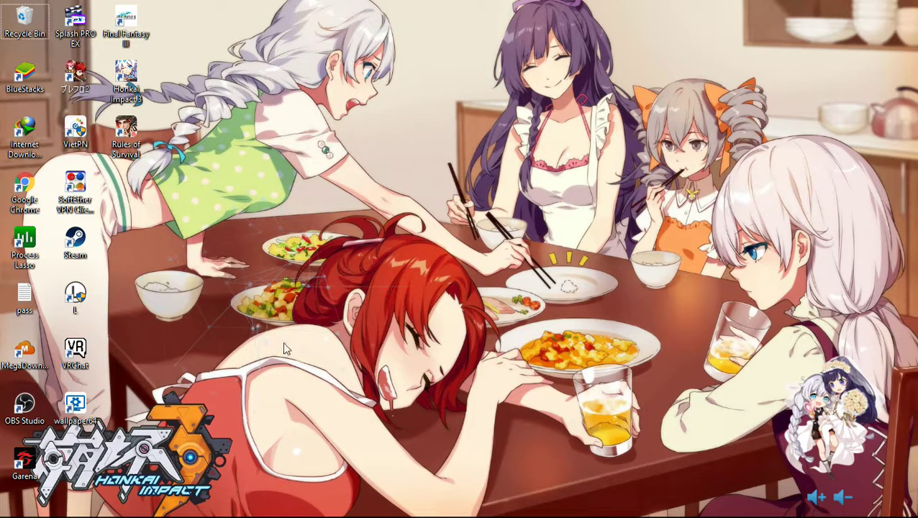
right_click(345, 87)
mouse_move(432, 109)
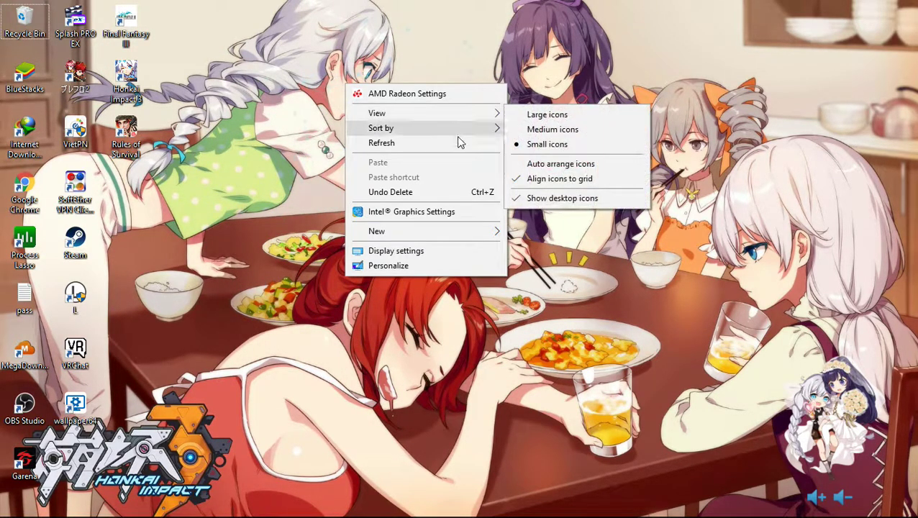
click(576, 202)
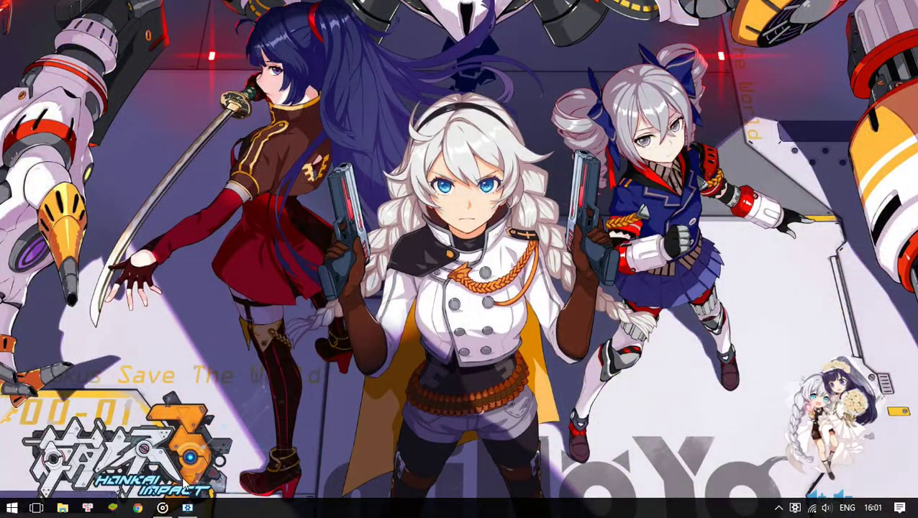
Switch the wallpaper to the web wallpaper 吾王 and minimize the wallpaper browser to view it on the desktop
click(187, 508)
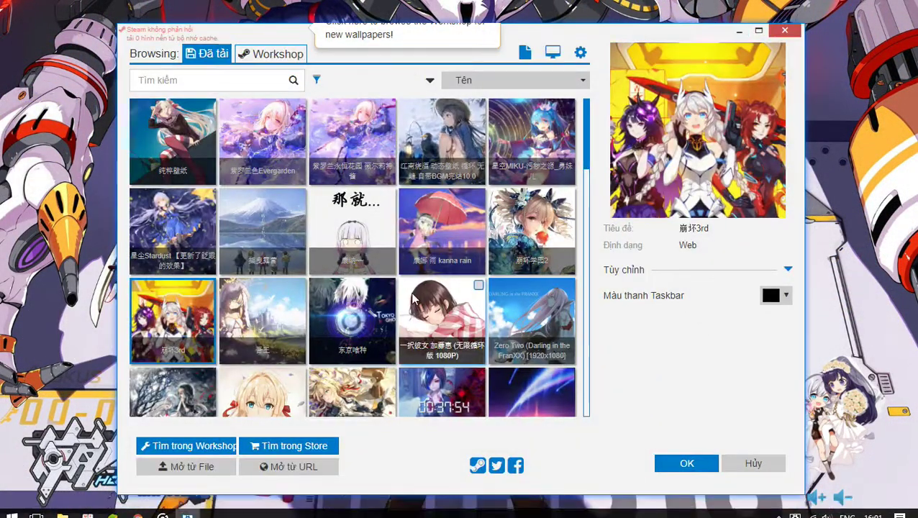
click(261, 326)
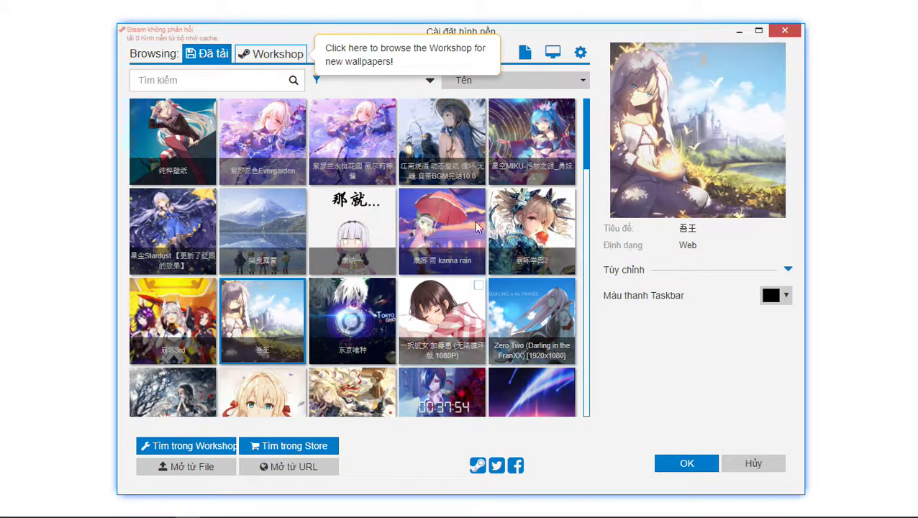
click(736, 31)
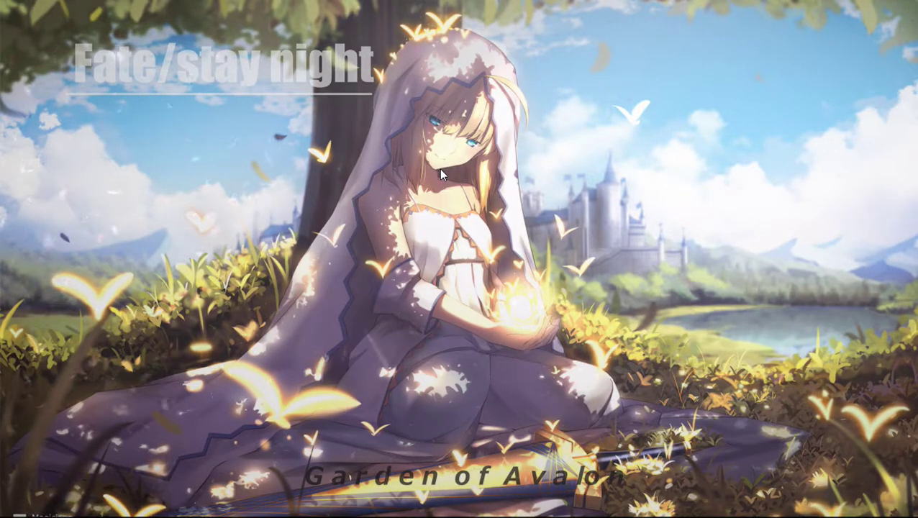
Apply the video wallpaper 东京喰种 and view it on the desktop with the wallpaper browser minimized
mouse_move(228, 506)
click(187, 508)
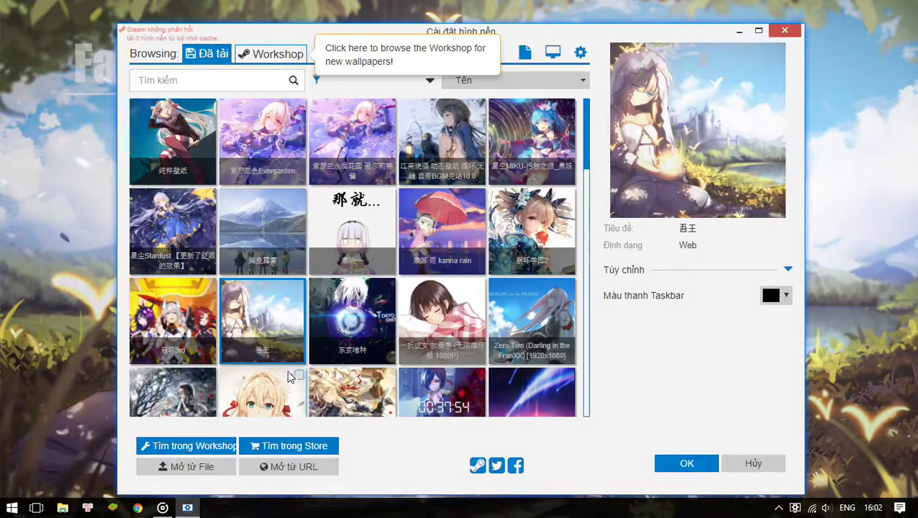
click(354, 324)
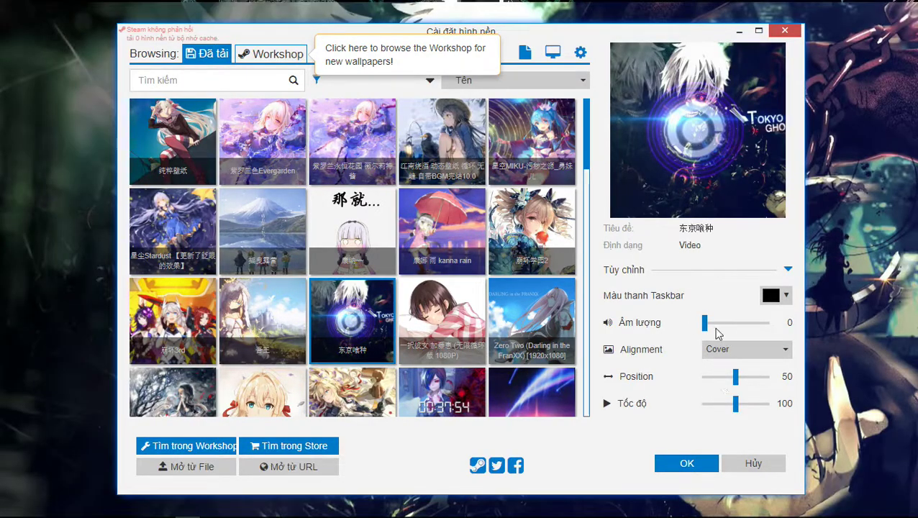
click(739, 33)
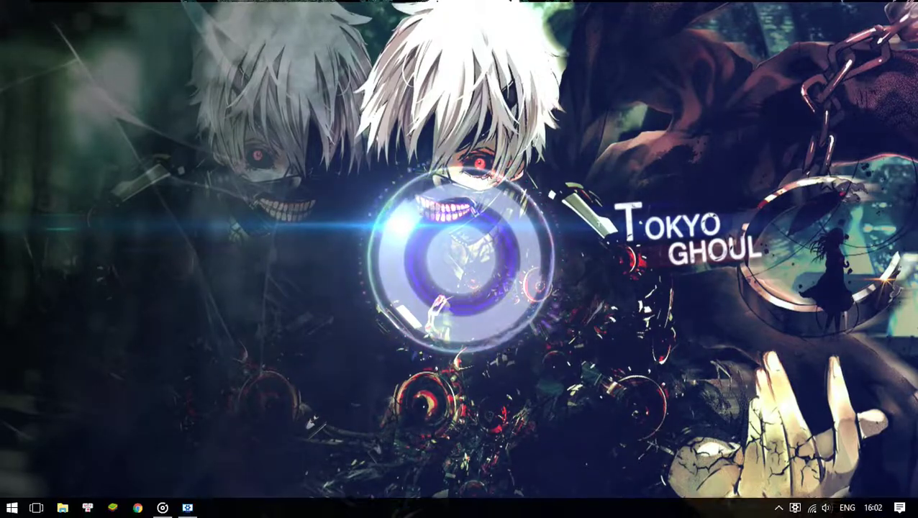
click(188, 509)
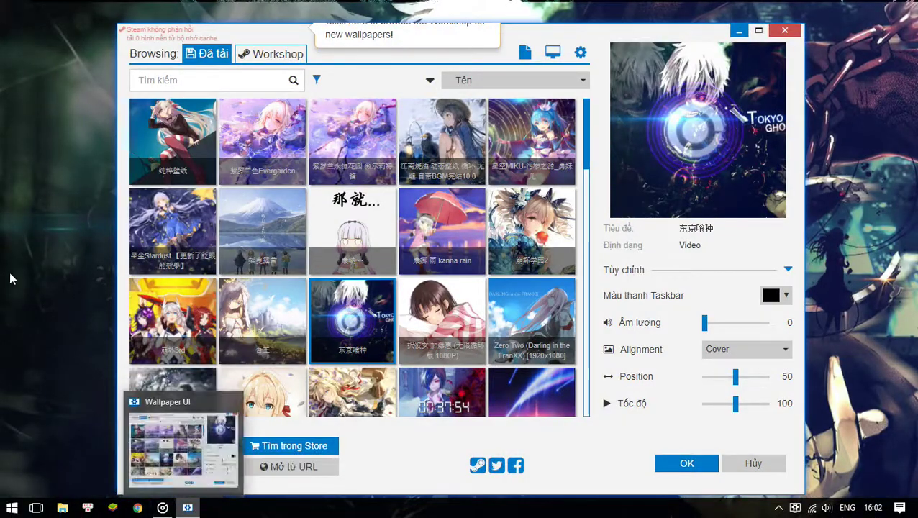
click(739, 32)
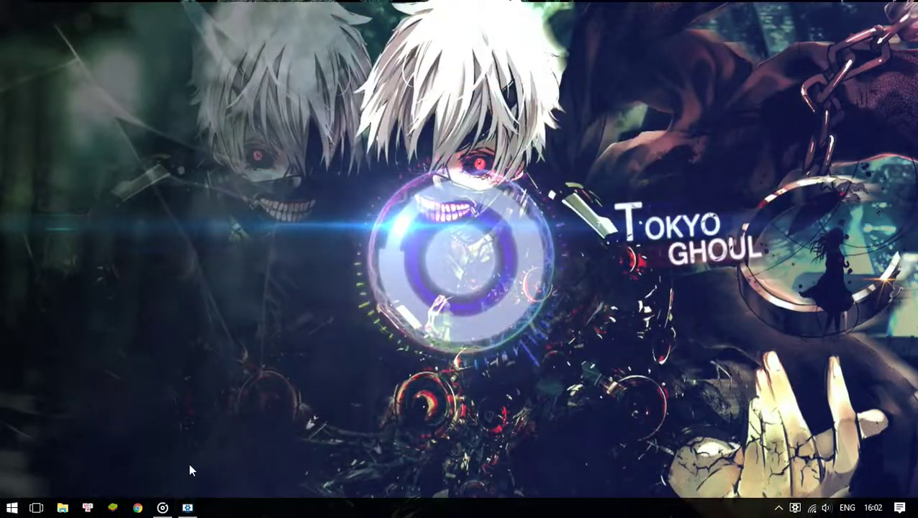
Change to the video wallpaper 一択彼女 加藤惠 (无限循环版 1080P) and view it on the clean desktop
mouse_move(185, 511)
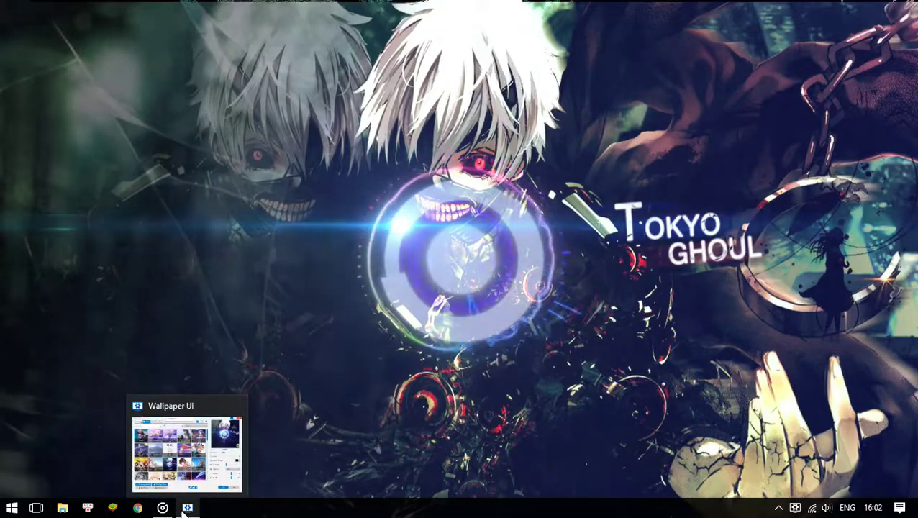
click(184, 511)
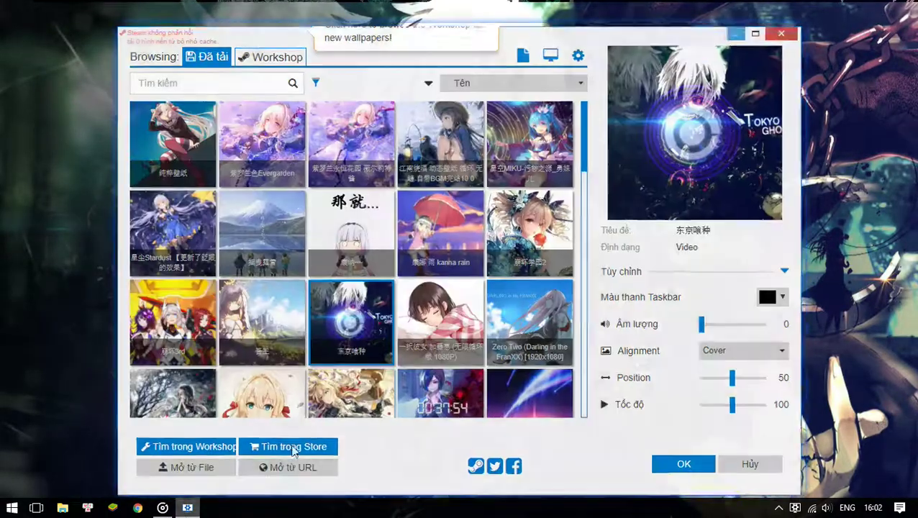
click(442, 316)
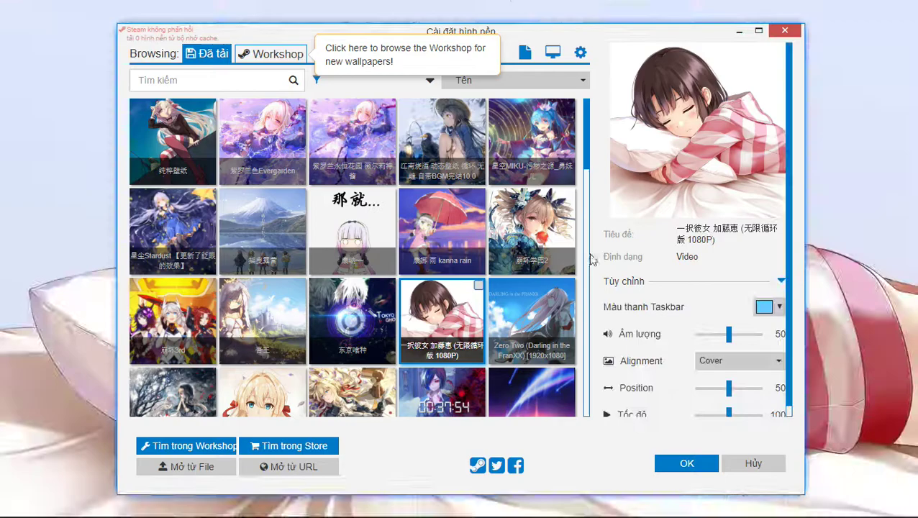
click(738, 40)
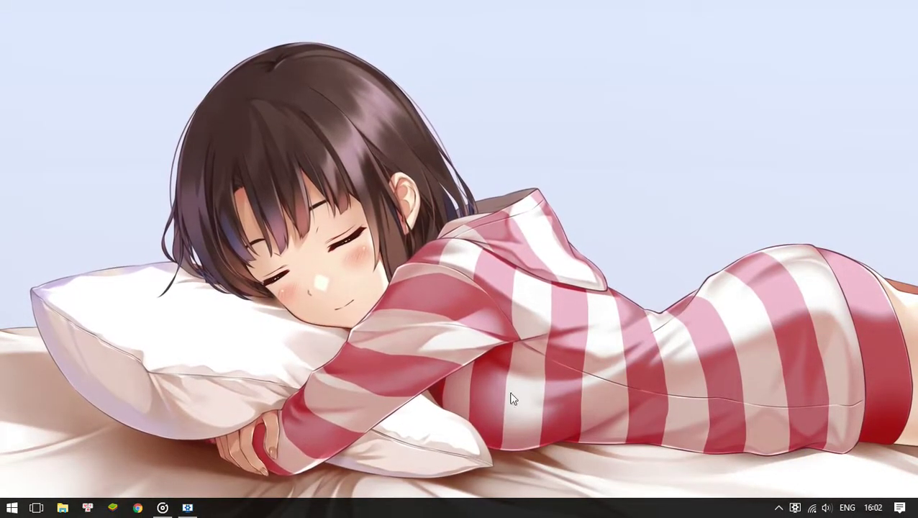
Try the scene wallpaper Zero Two (Darling in the FranXX), replace it with the scene wallpaper xd, and view the desktop
click(187, 508)
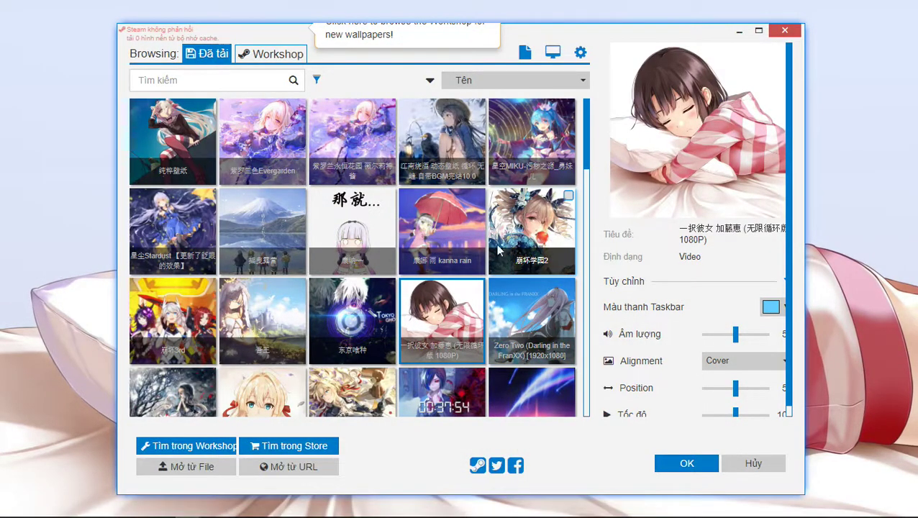
click(549, 331)
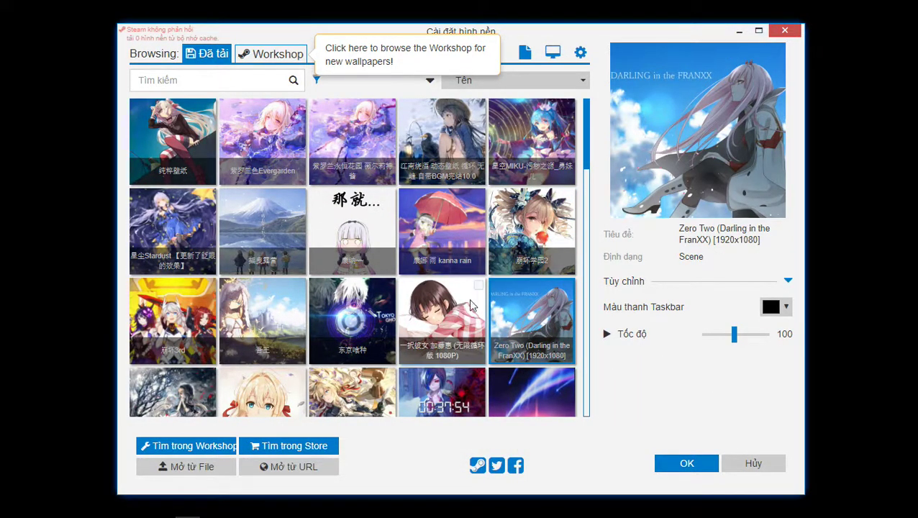
scroll(469, 308, down, 2)
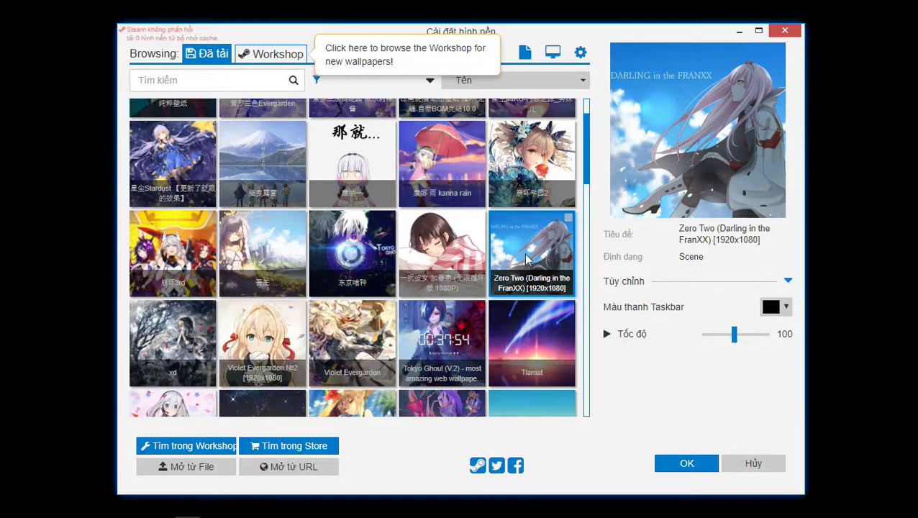
scroll(522, 264, down, 4)
click(192, 206)
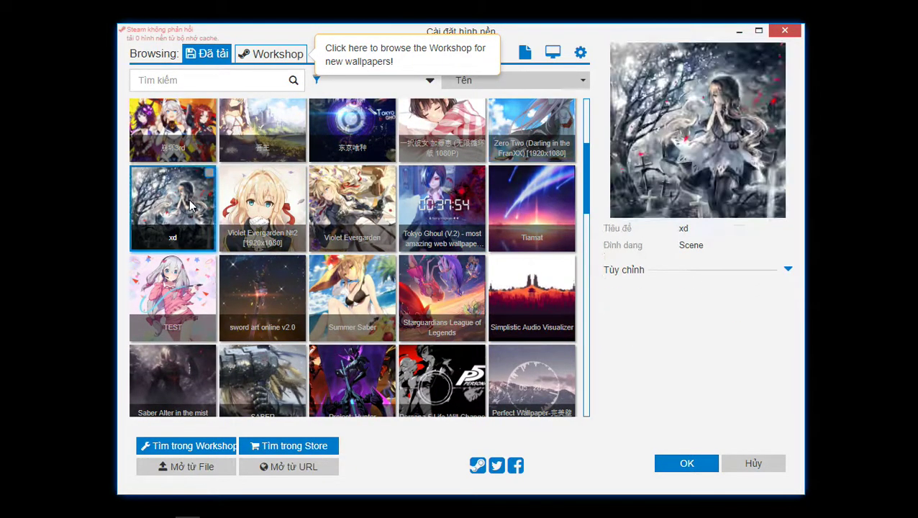
click(742, 33)
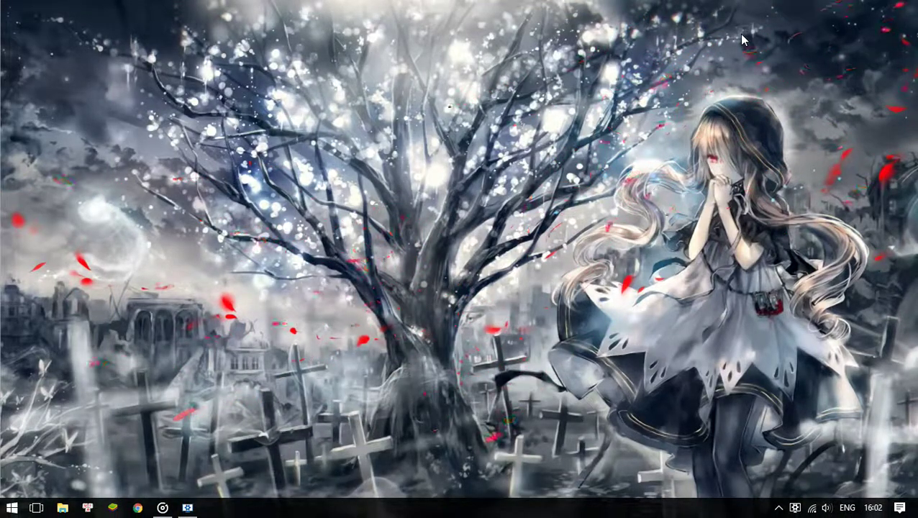
Refresh the desktop, show the desktop icons over the xd wallpaper, and hide them again
right_click(418, 165)
click(453, 219)
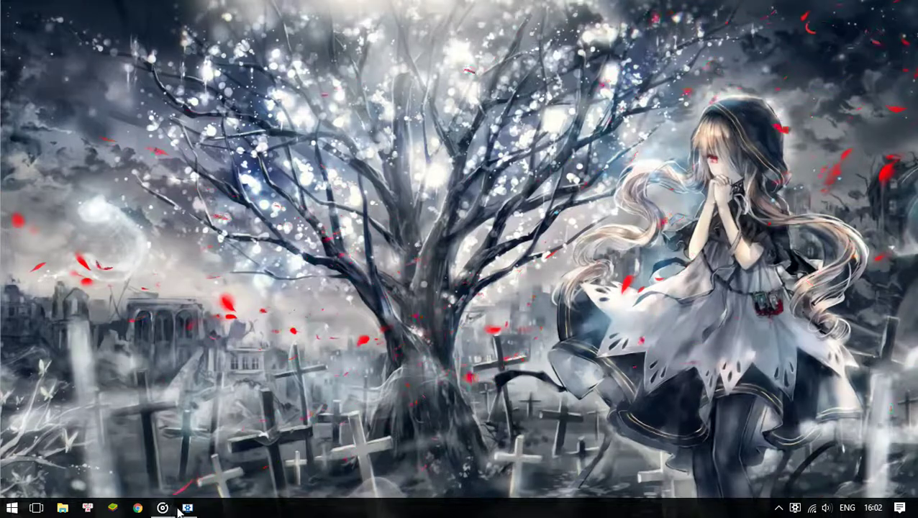
right_click(237, 165)
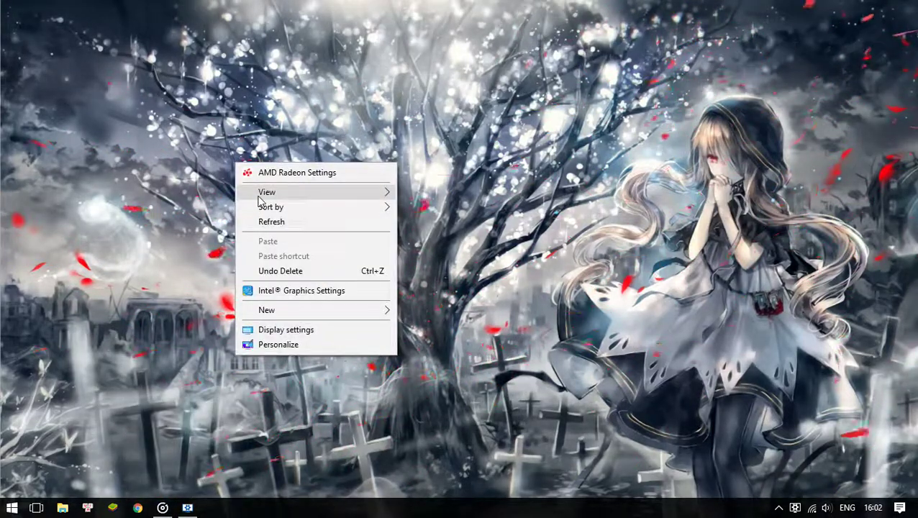
mouse_move(316, 192)
click(452, 277)
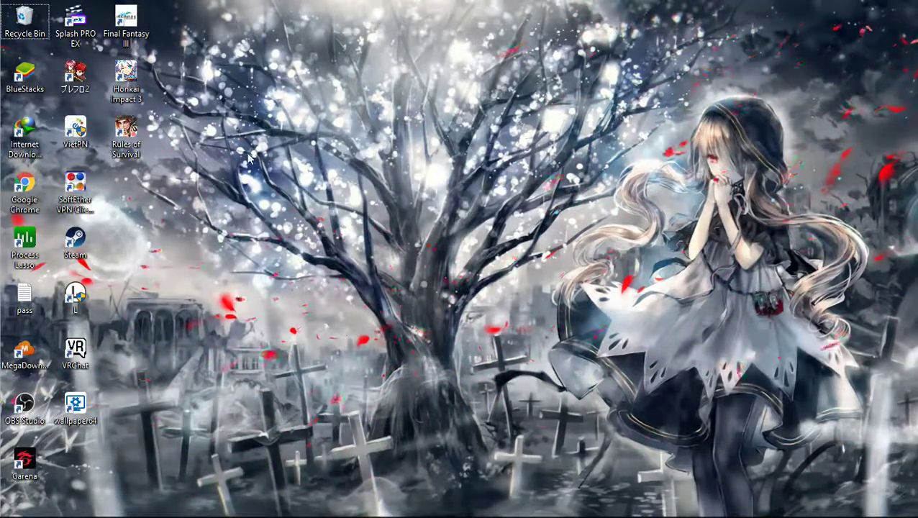
right_click(249, 154)
click(450, 266)
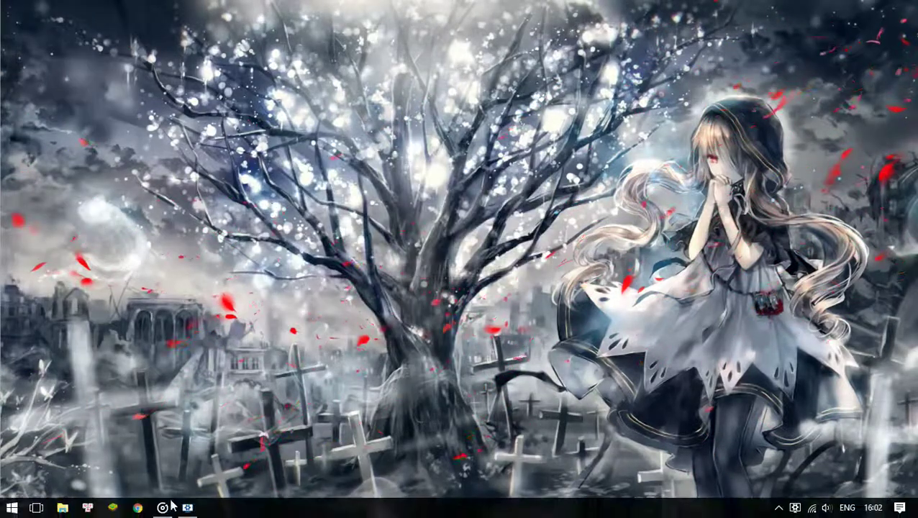
Try Violet Evergarden №2, apply the web wallpaper Tokyo Ghoul (V.2) instead, and lower its volume with the on-wallpaper control
click(187, 508)
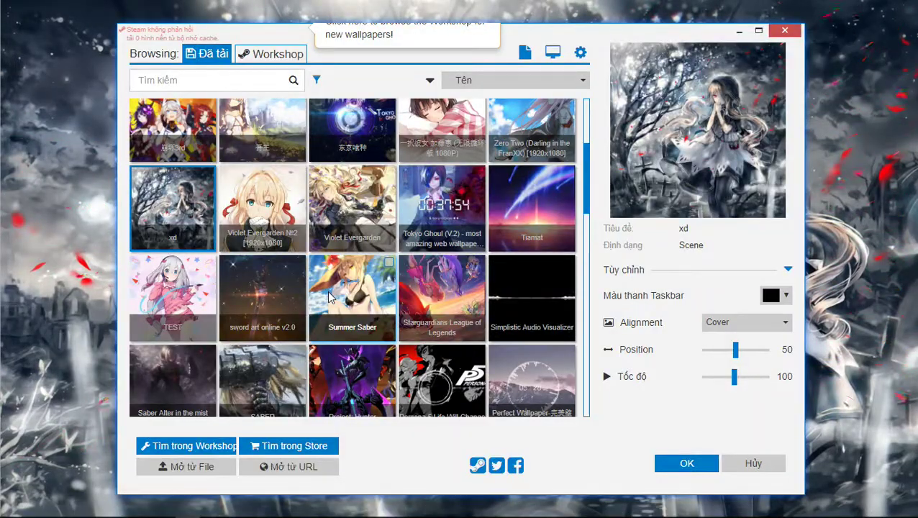
click(237, 215)
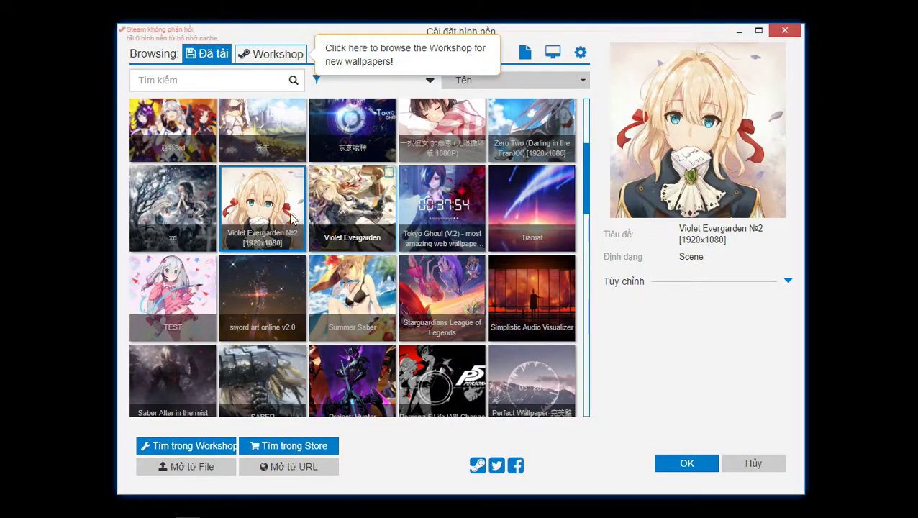
click(334, 214)
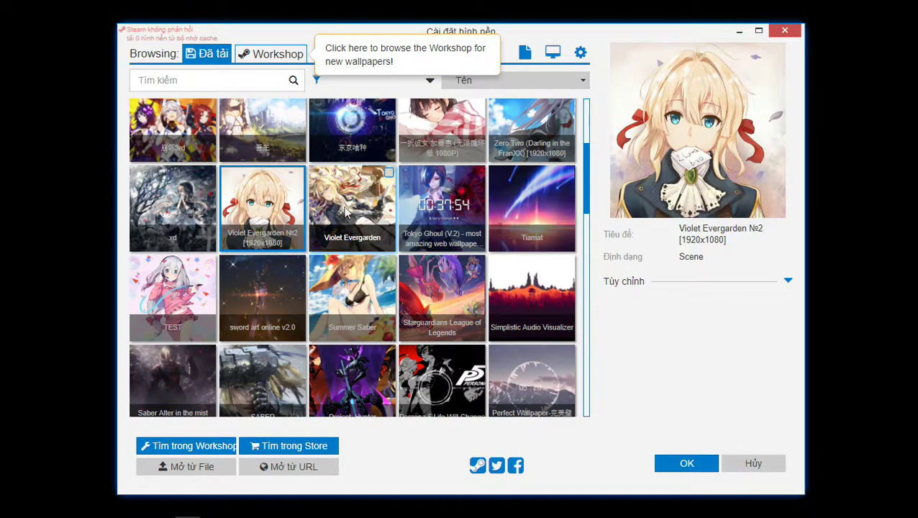
click(196, 213)
click(441, 245)
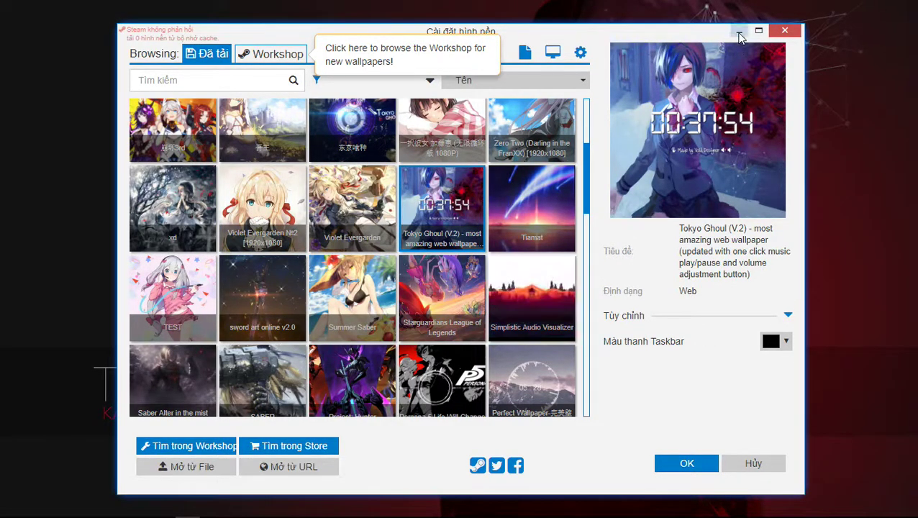
click(739, 35)
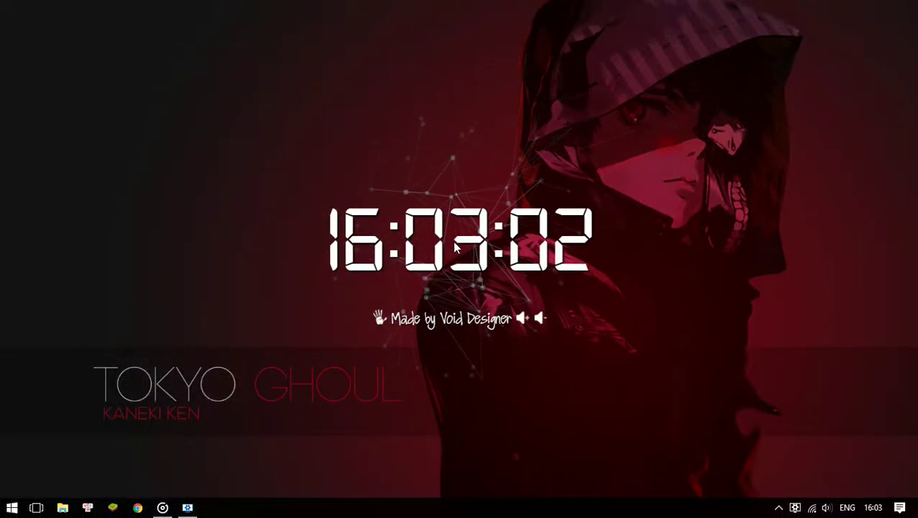
click(539, 319)
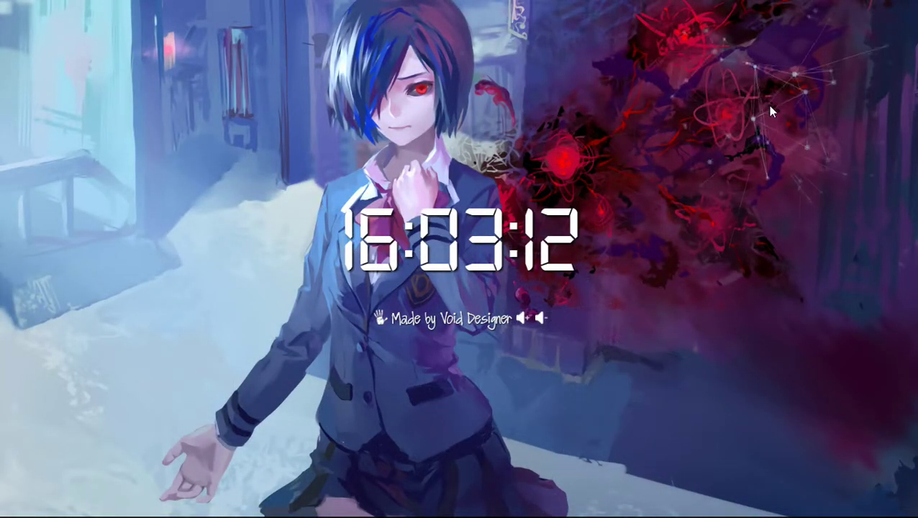
Show the desktop icons over the Tokyo Ghoul (V.2) wallpaper and hide them again
right_click(725, 147)
mouse_move(764, 185)
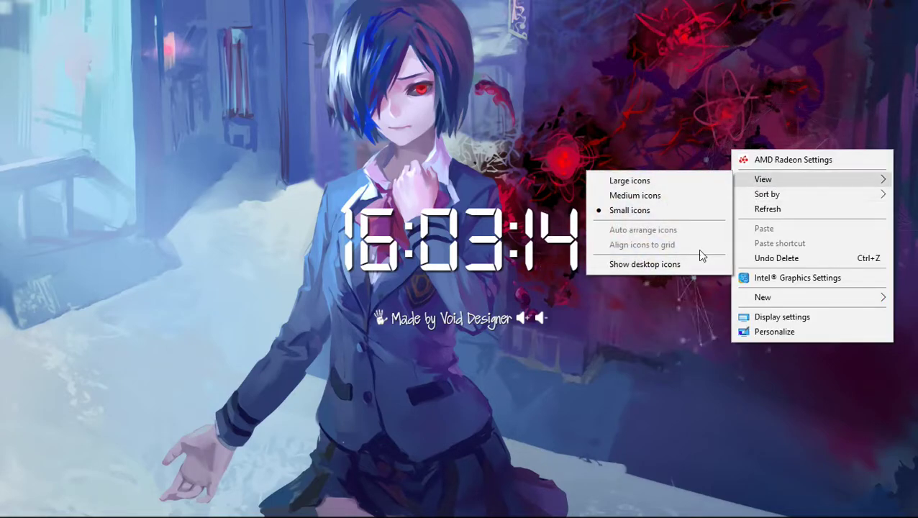
click(662, 263)
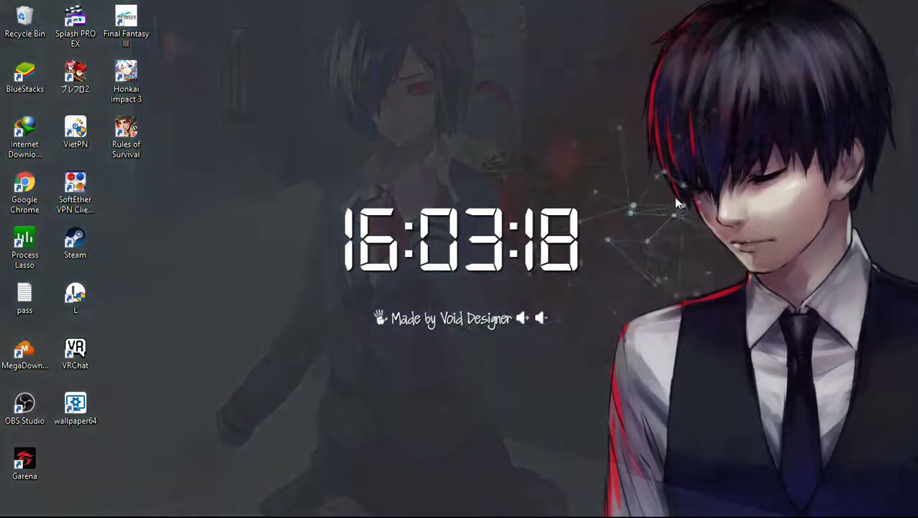
right_click(709, 160)
mouse_move(741, 187)
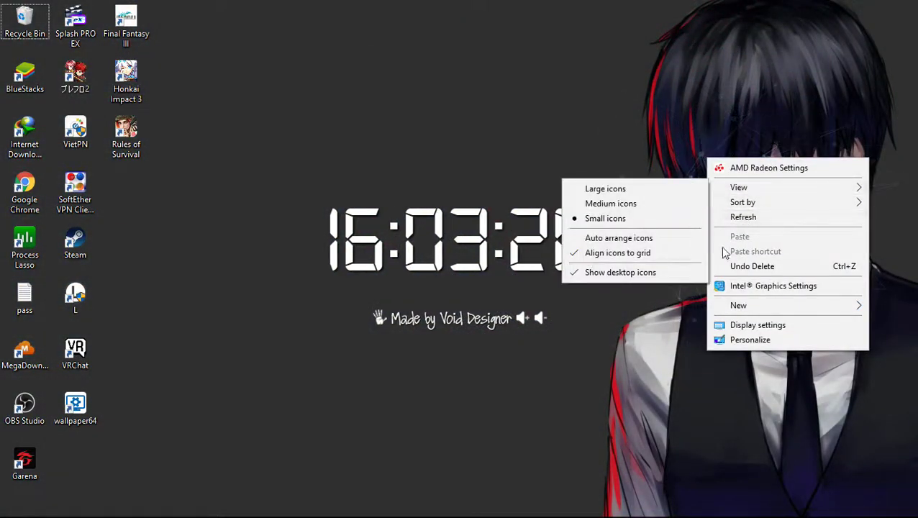
click(637, 271)
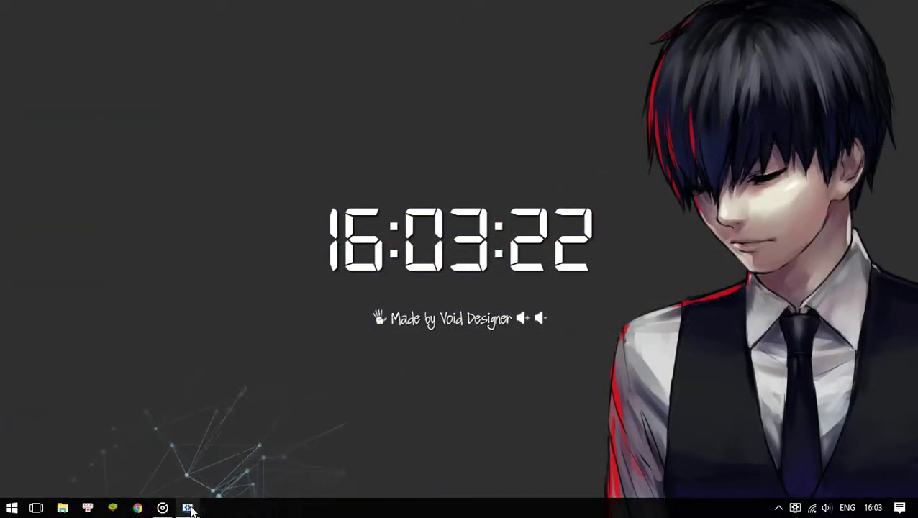
Apply the video wallpaper Tiamat and show the desktop icons over it
click(187, 507)
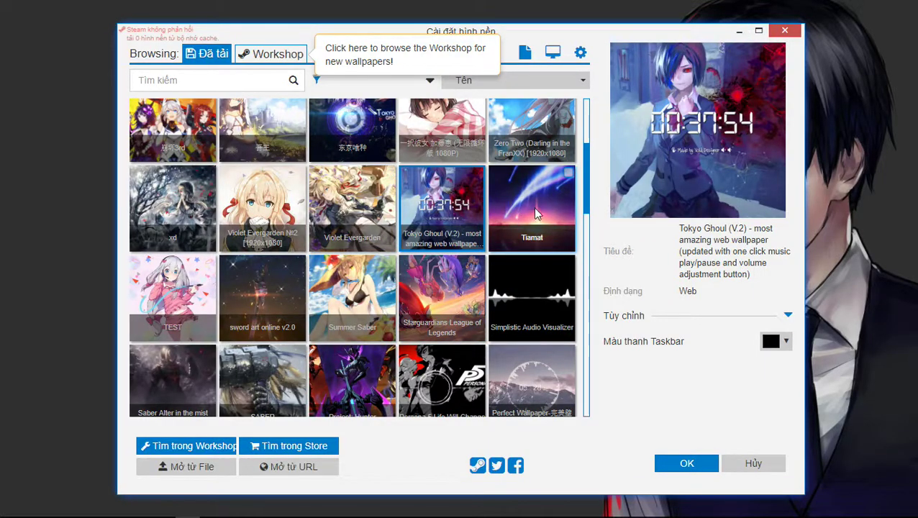
double_click(534, 201)
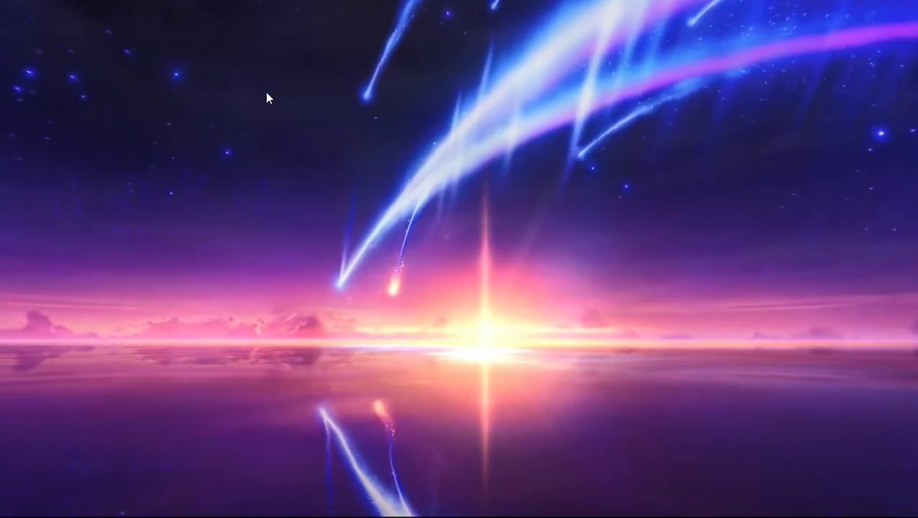
right_click(438, 102)
mouse_move(466, 133)
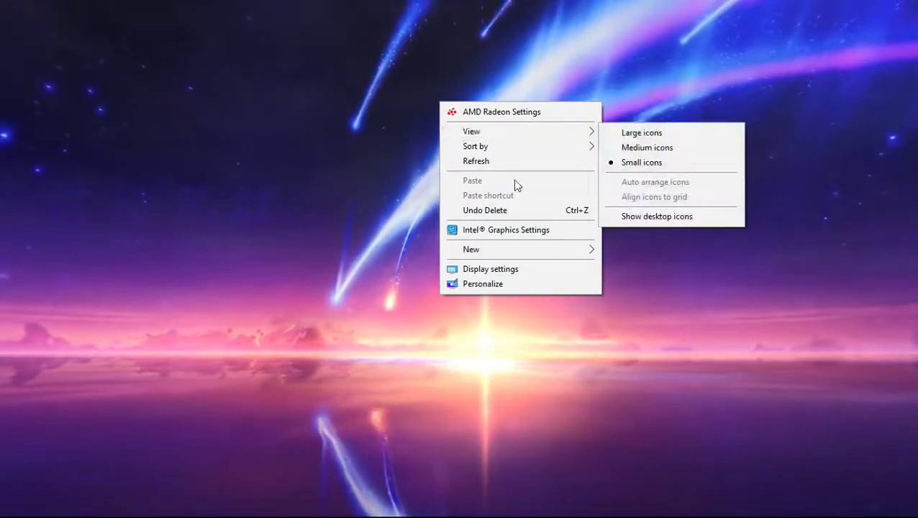
click(657, 216)
right_click(688, 173)
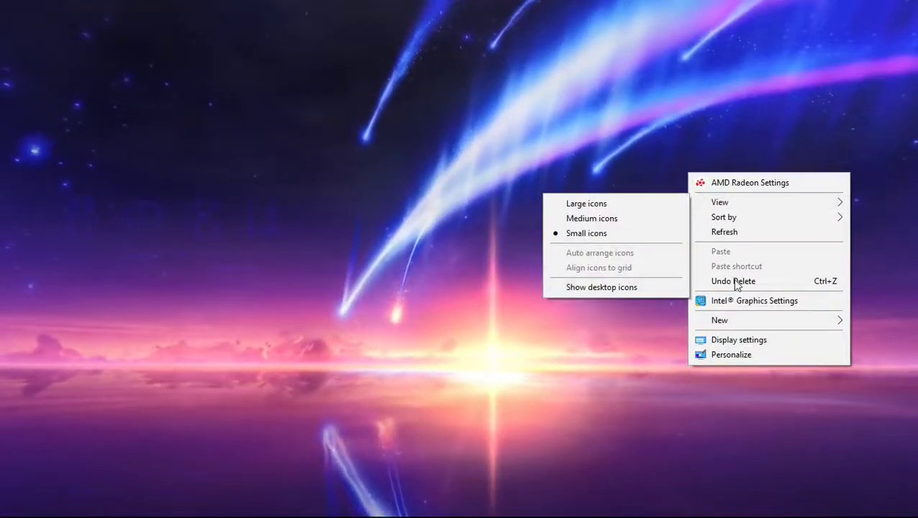
mouse_move(718, 201)
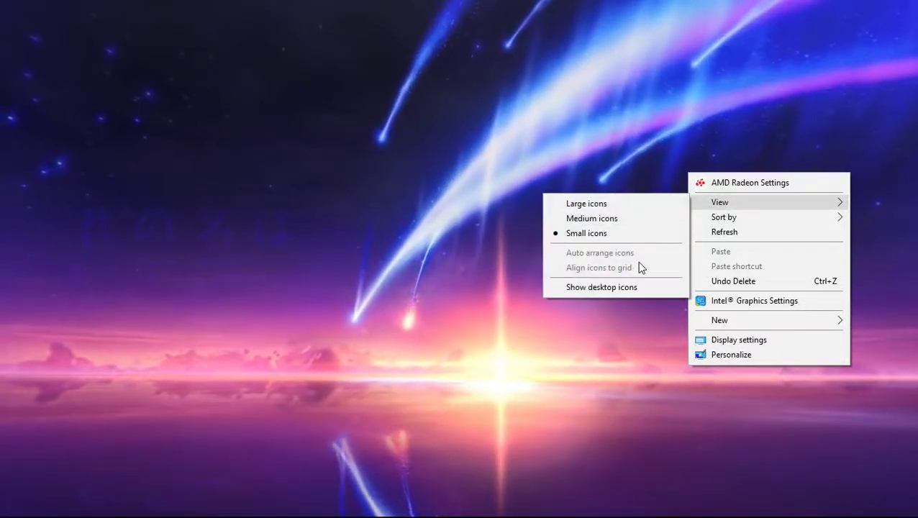
click(633, 287)
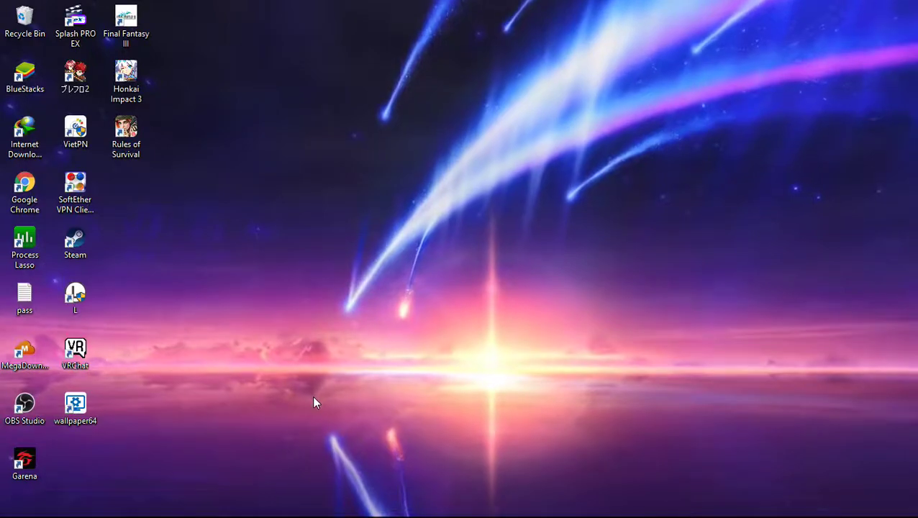
Apply the video wallpaper TEST, set its volume to 0, and view it on the desktop
mouse_move(185, 496)
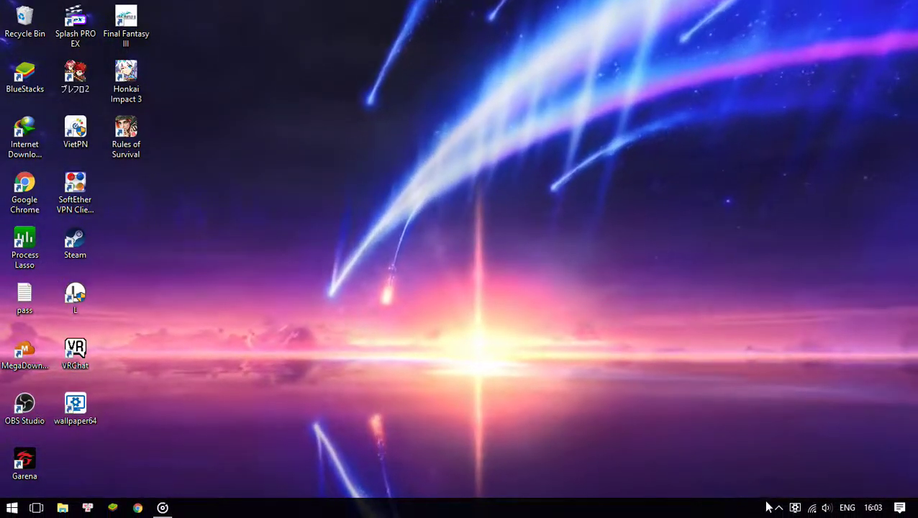
click(795, 507)
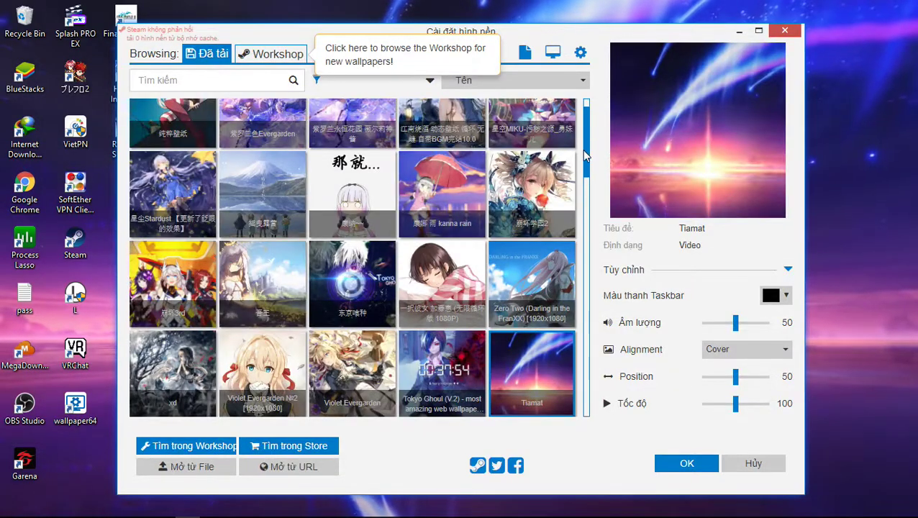
scroll(422, 228, down, 3)
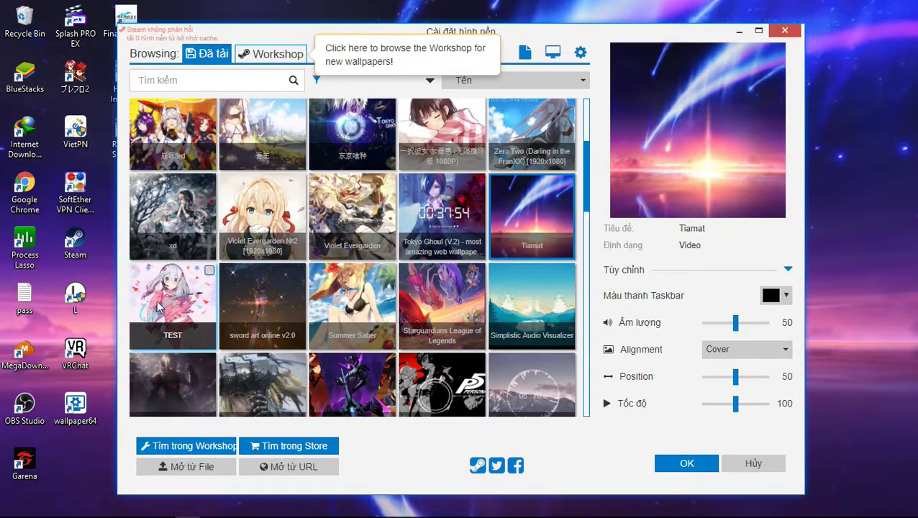
click(159, 307)
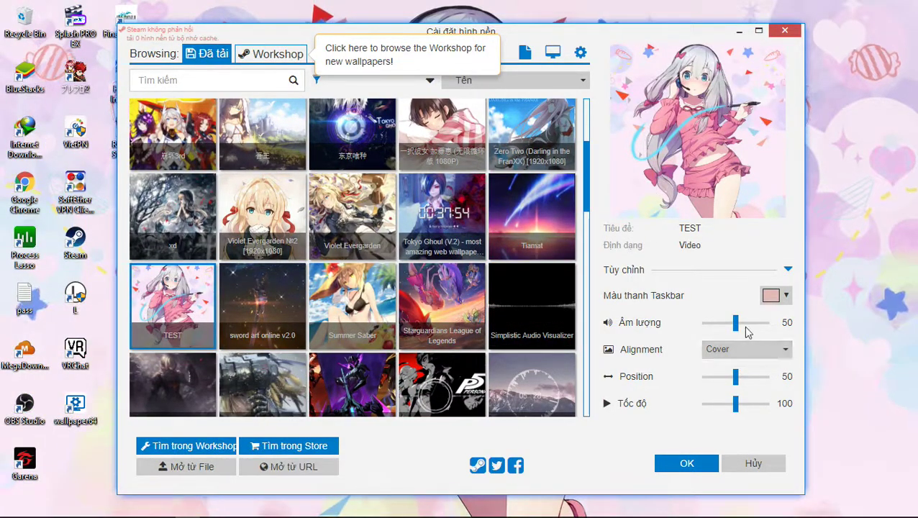
click(739, 31)
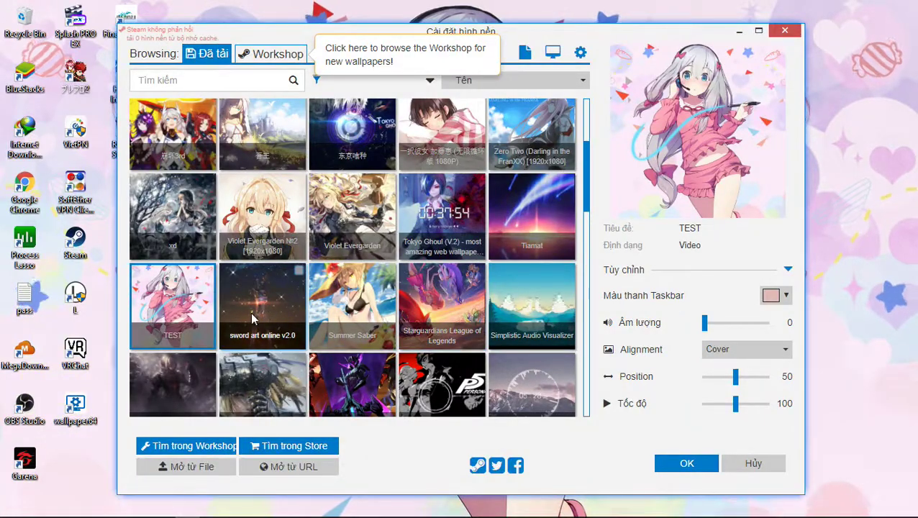
View the video wallpaper sword art online v2.0 on the desktop, and replace it with the scene wallpaper Summer Saber
click(252, 319)
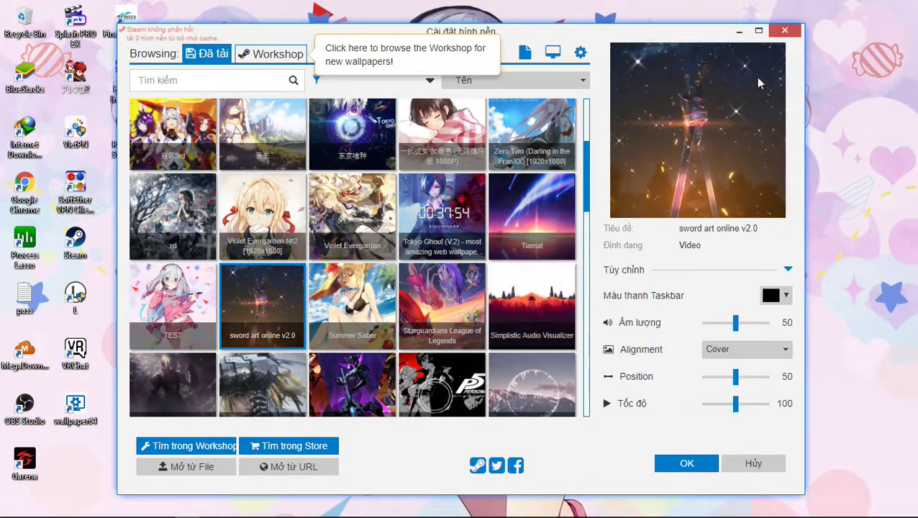
click(739, 31)
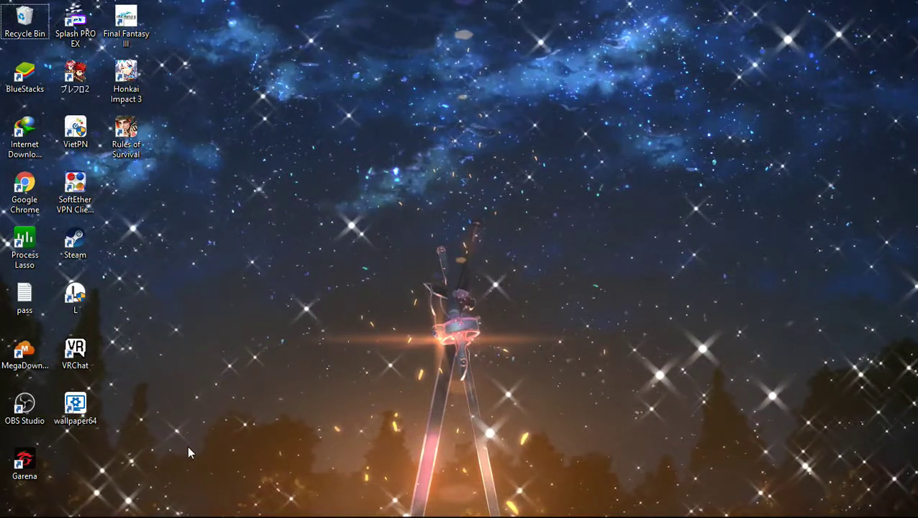
click(188, 508)
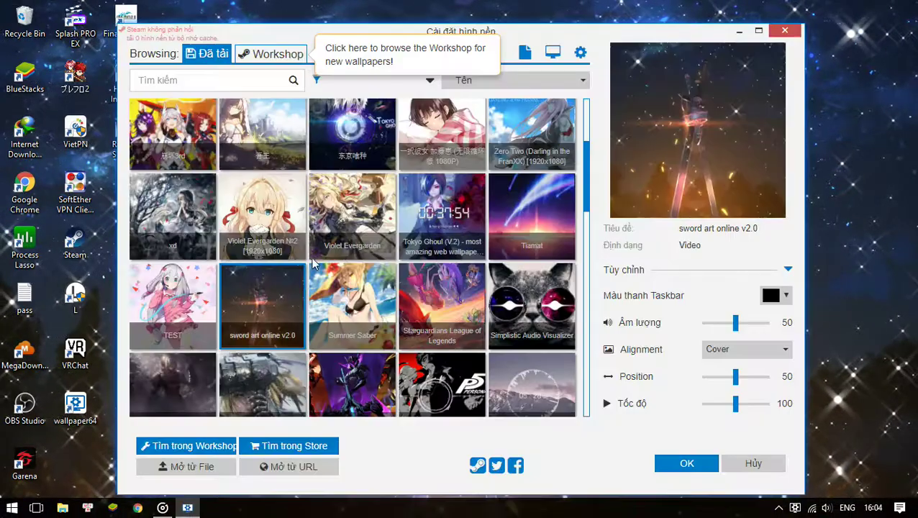
click(353, 315)
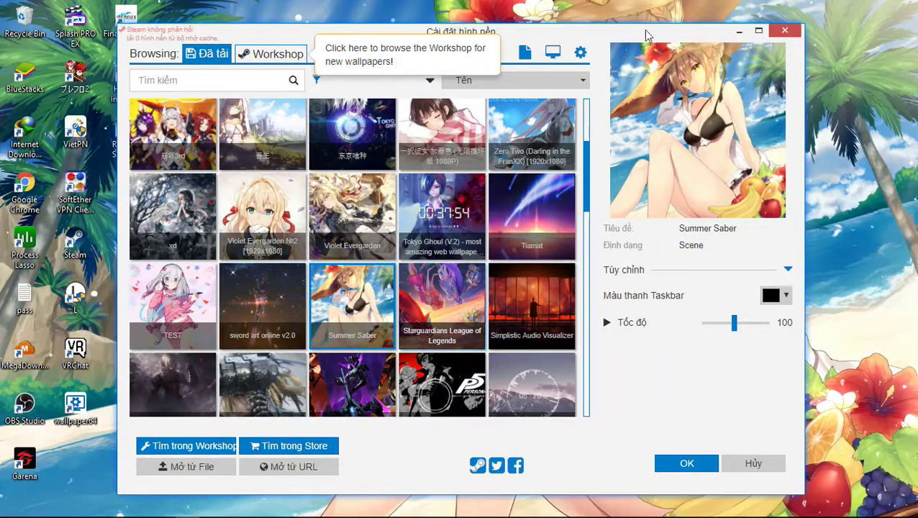
click(741, 32)
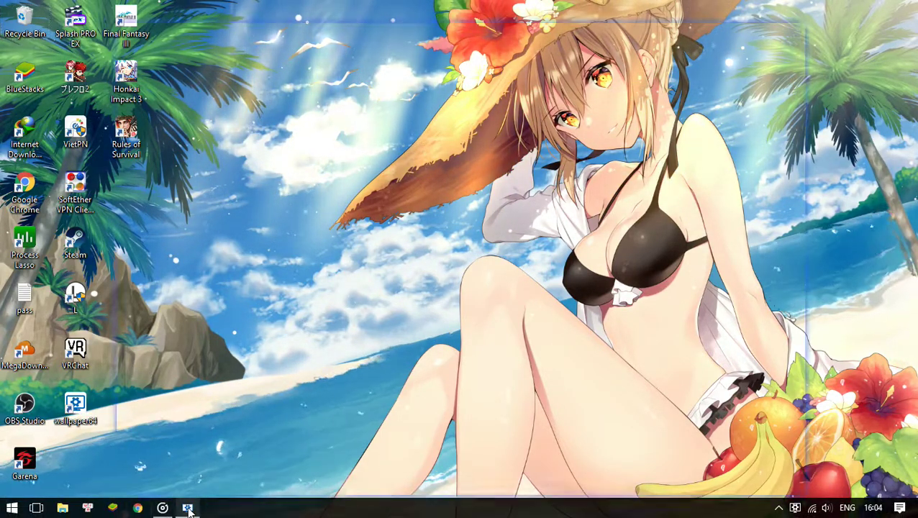
Change to the video wallpaper Starguardians League of Legends and view it on the desktop
click(187, 508)
click(442, 308)
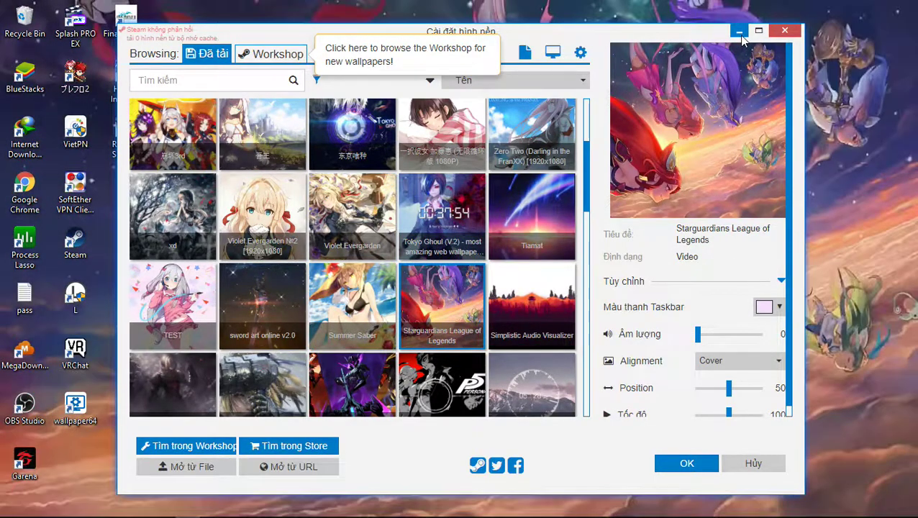
click(739, 32)
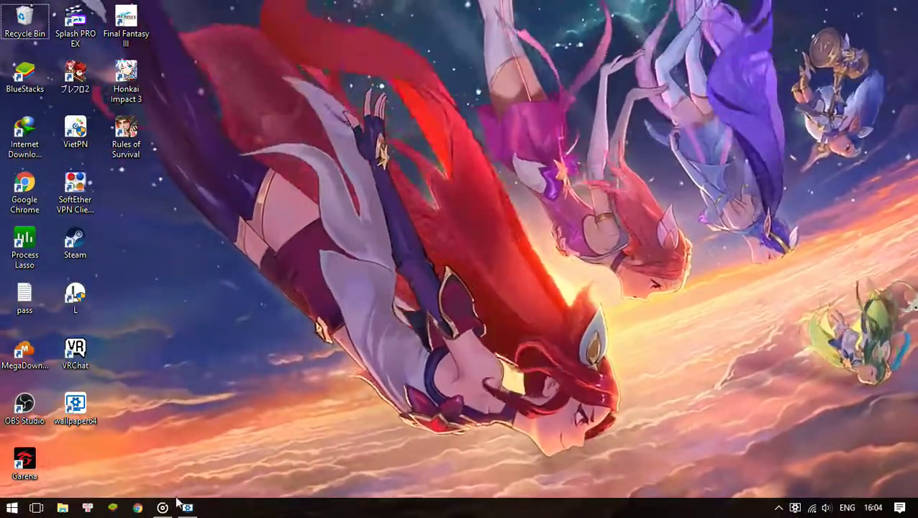
Apply the web wallpaper Simplistic Audio Visualizer and try the video wallpaper Saber Alter in the mist
click(187, 508)
click(537, 307)
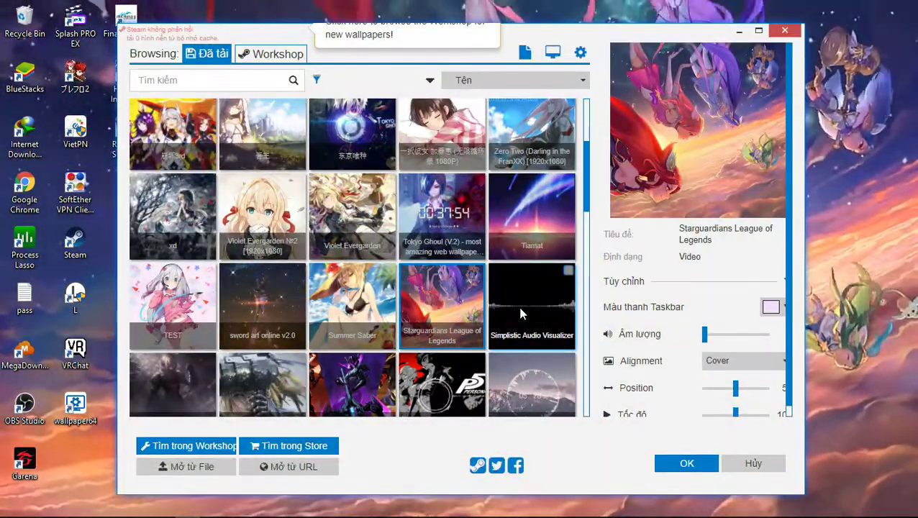
scroll(331, 296, down, 2)
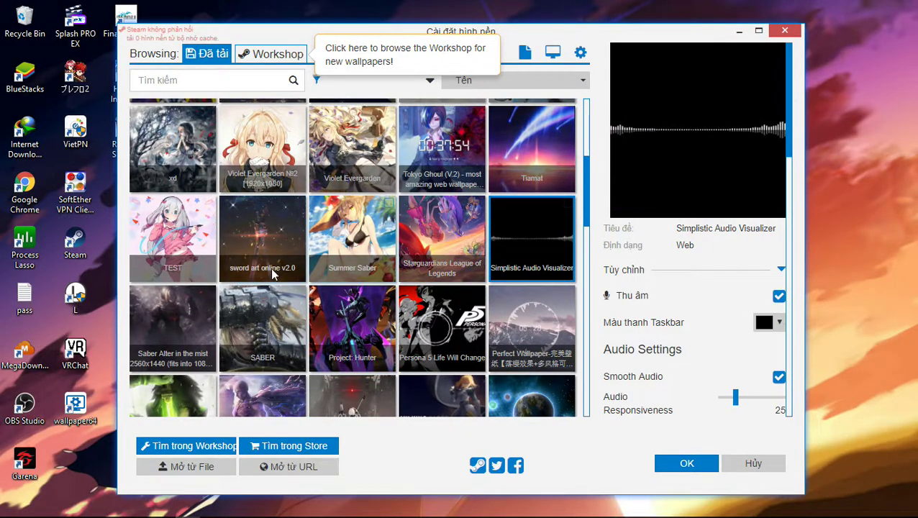
click(179, 318)
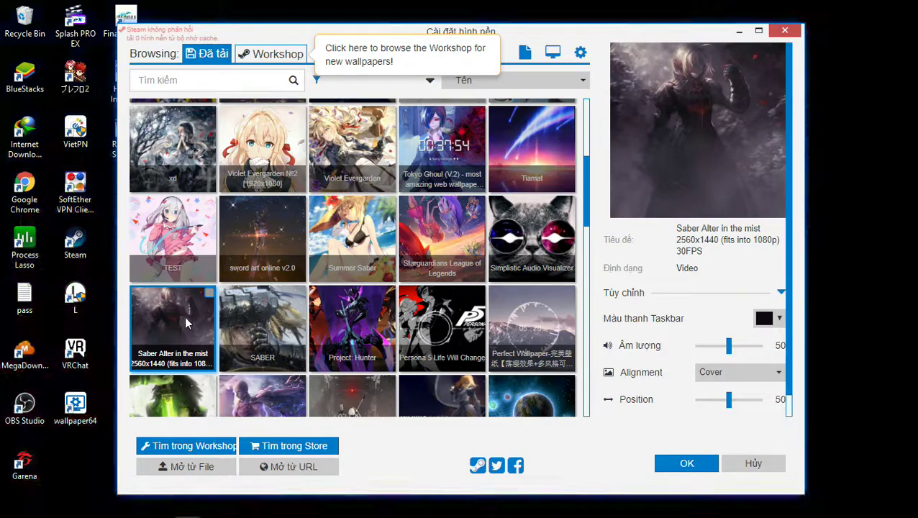
Return to Simplistic Audio Visualizer, remove its front image, and view the visualizer on the desktop
click(525, 235)
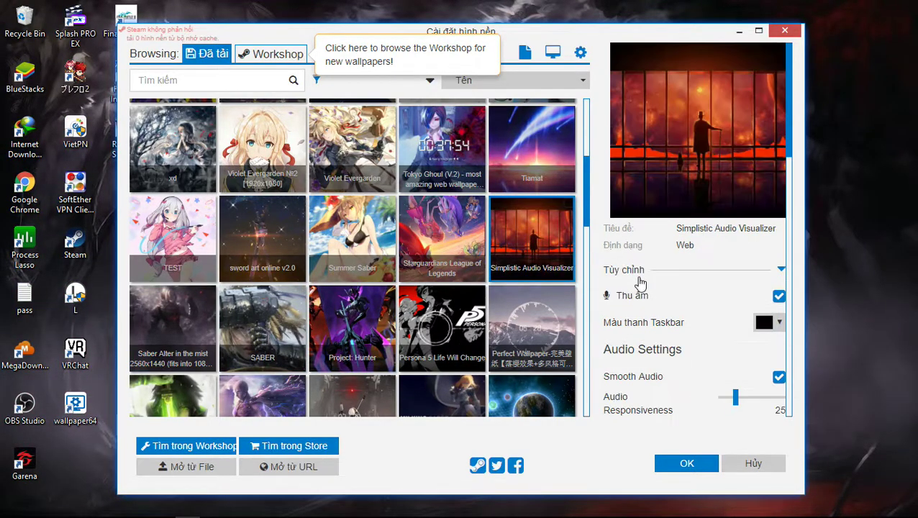
scroll(746, 345, down, 6)
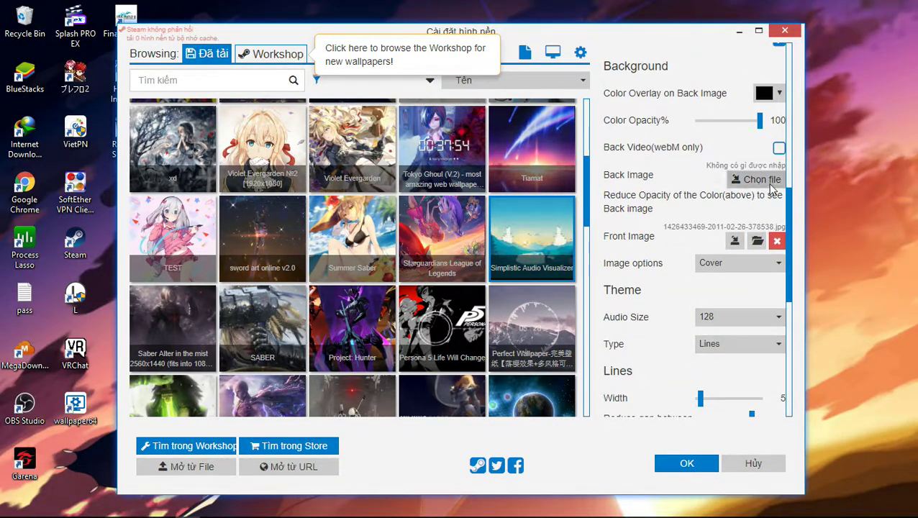
click(776, 242)
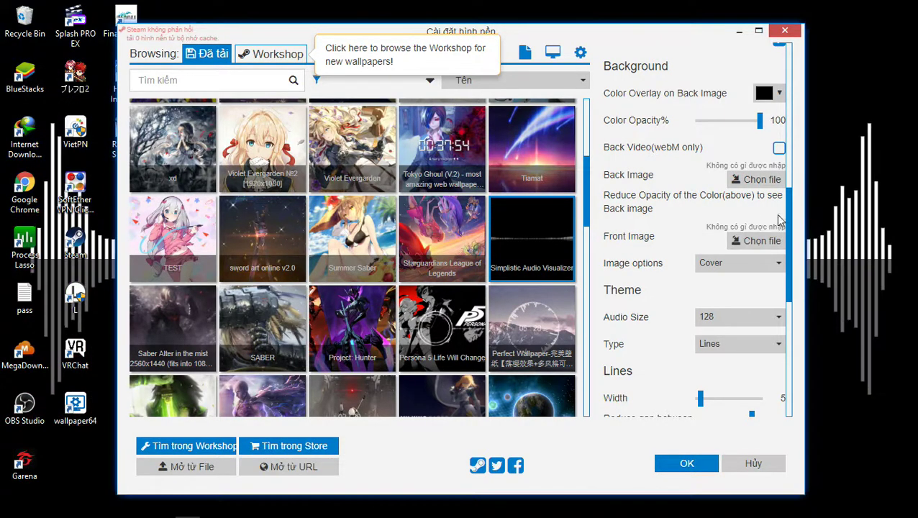
click(741, 33)
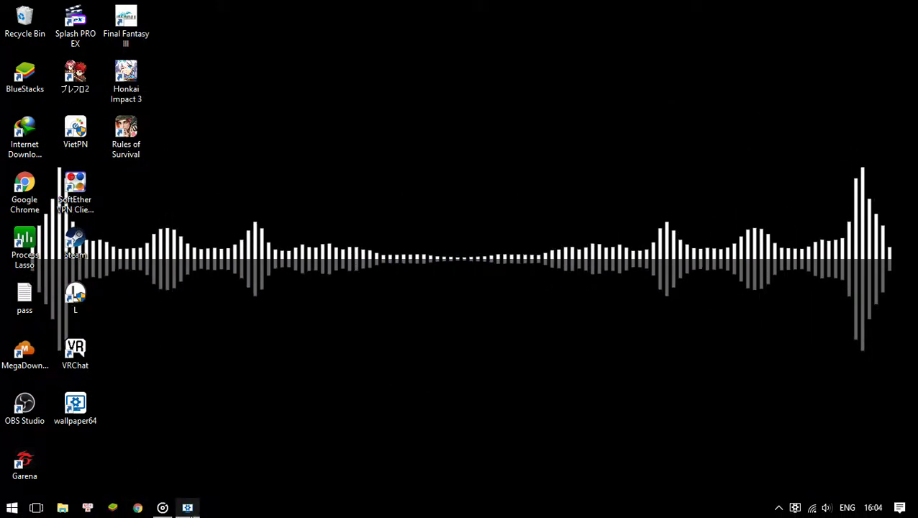
Apply the video wallpaper Saber Alter in the mist, view it behind the icons, and refresh the desktop
click(188, 508)
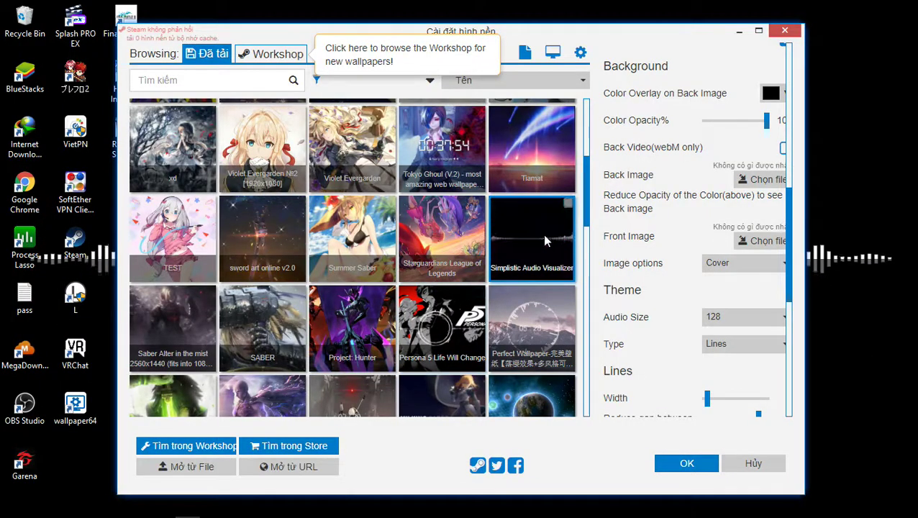
click(159, 329)
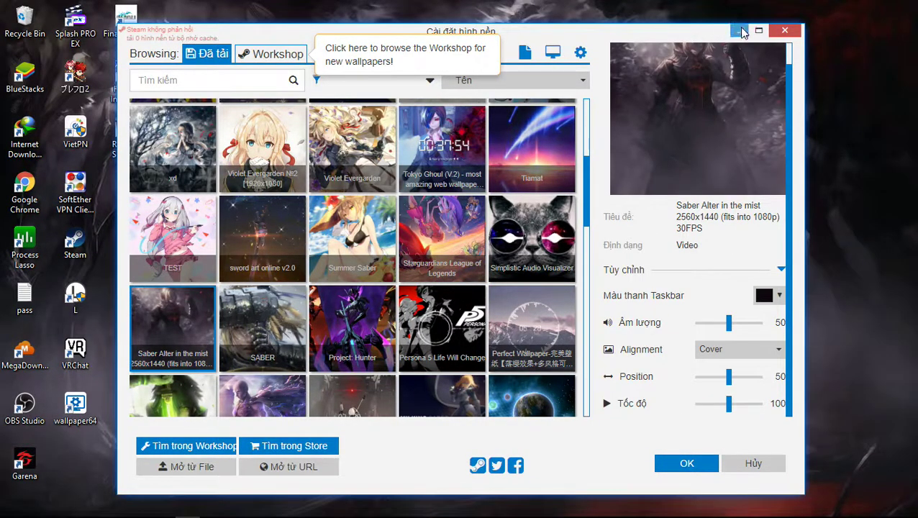
click(743, 31)
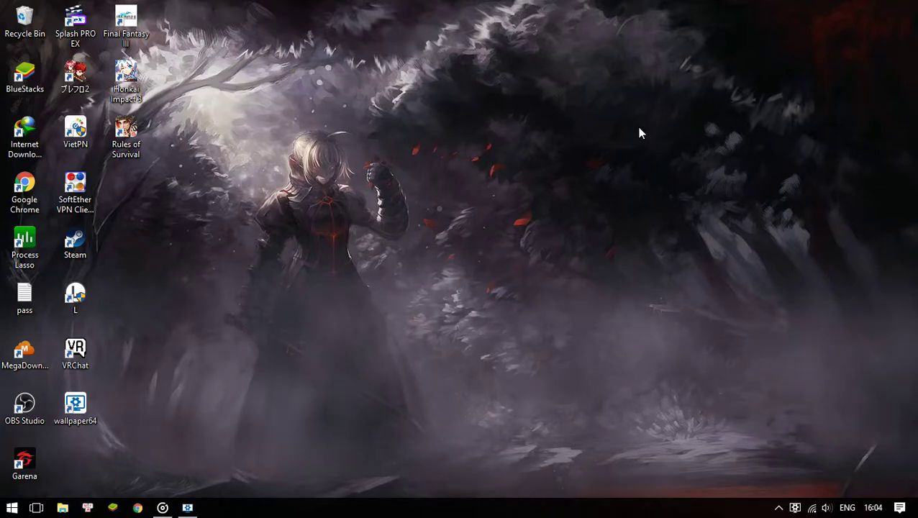
right_click(303, 75)
click(334, 135)
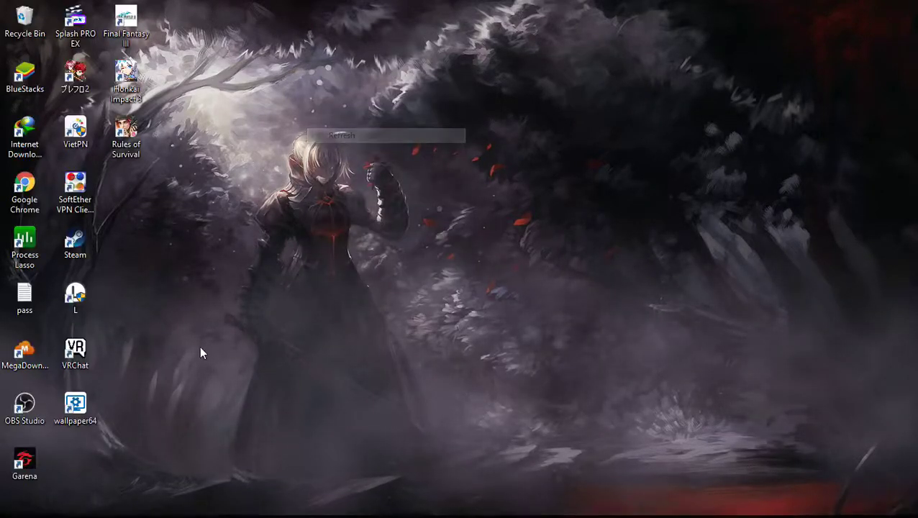
Apply the web wallpaper SABER from the installed wallpapers and view it on the desktop
mouse_move(185, 512)
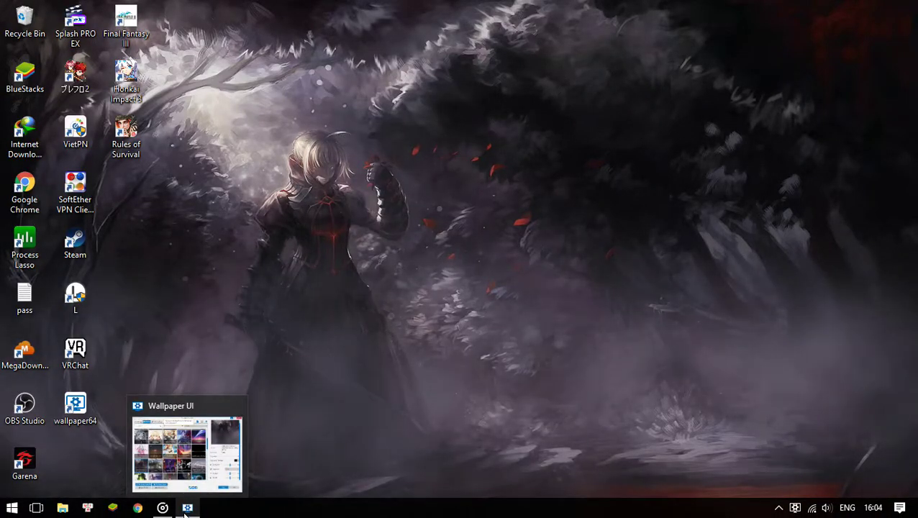
click(186, 508)
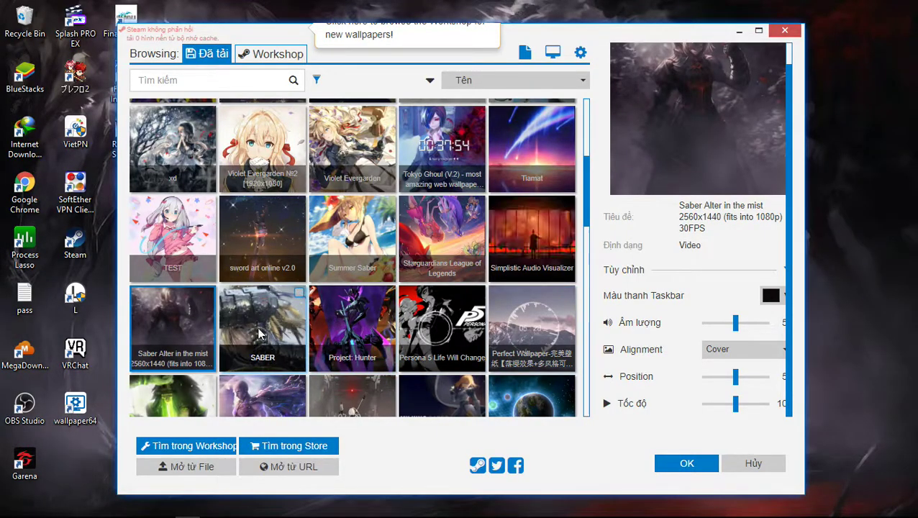
click(261, 333)
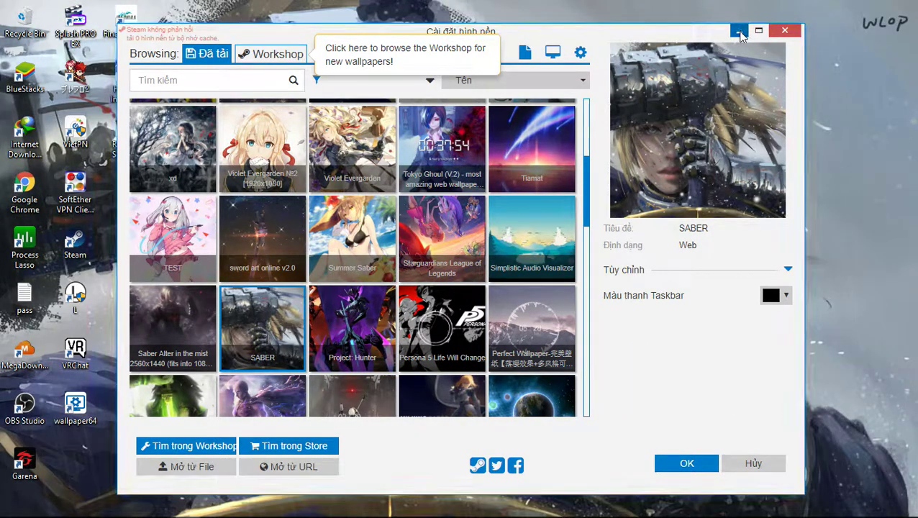
click(739, 32)
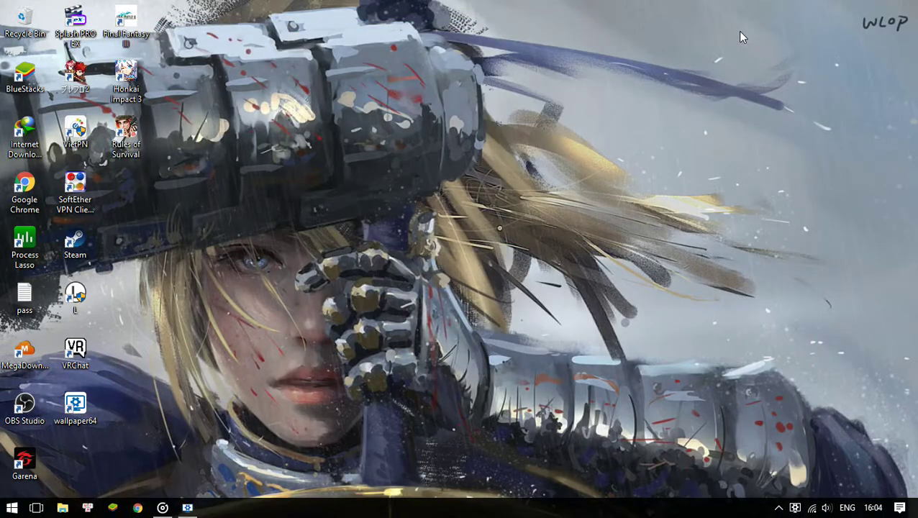
Apply the video wallpapers Project: Hunter and Persona 5 Life Will Change in turn, viewing each on the desktop
click(186, 508)
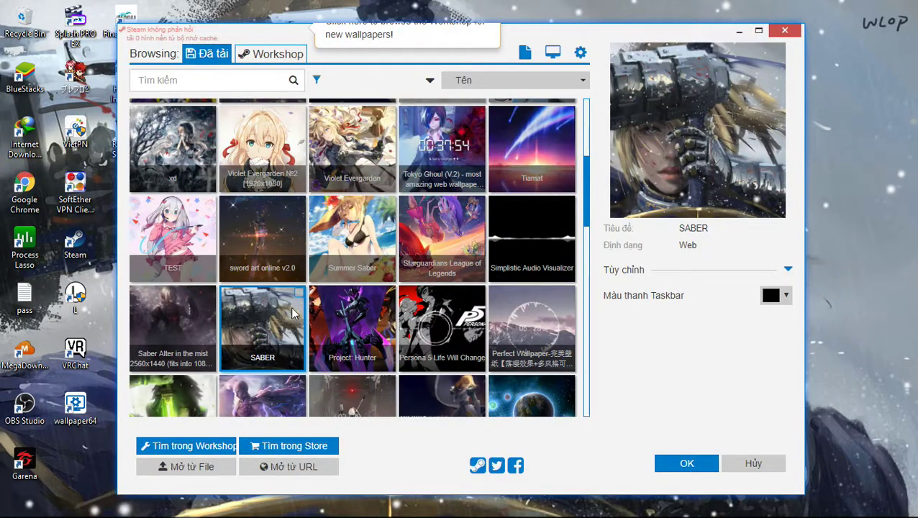
click(354, 329)
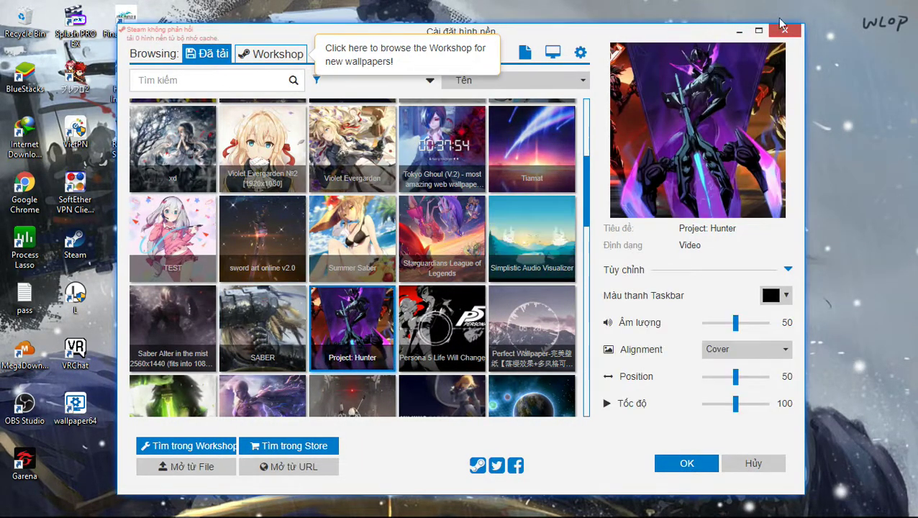
click(739, 32)
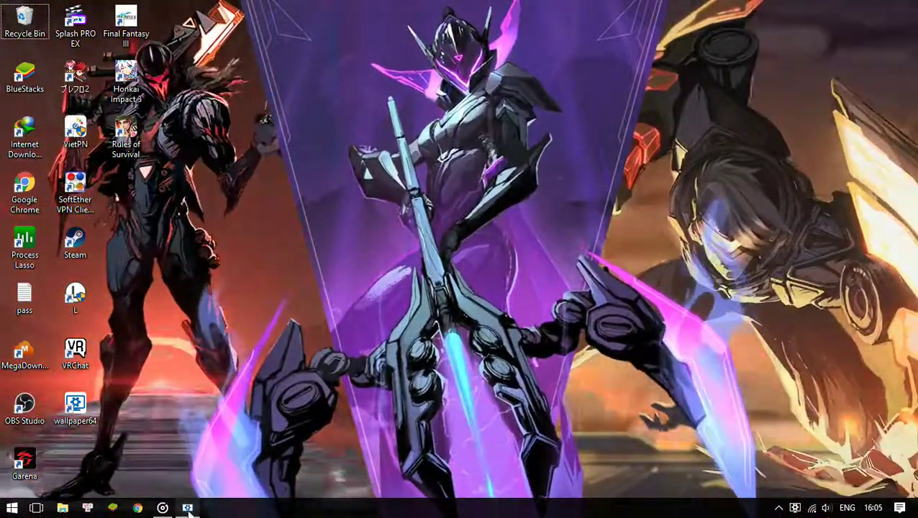
click(187, 508)
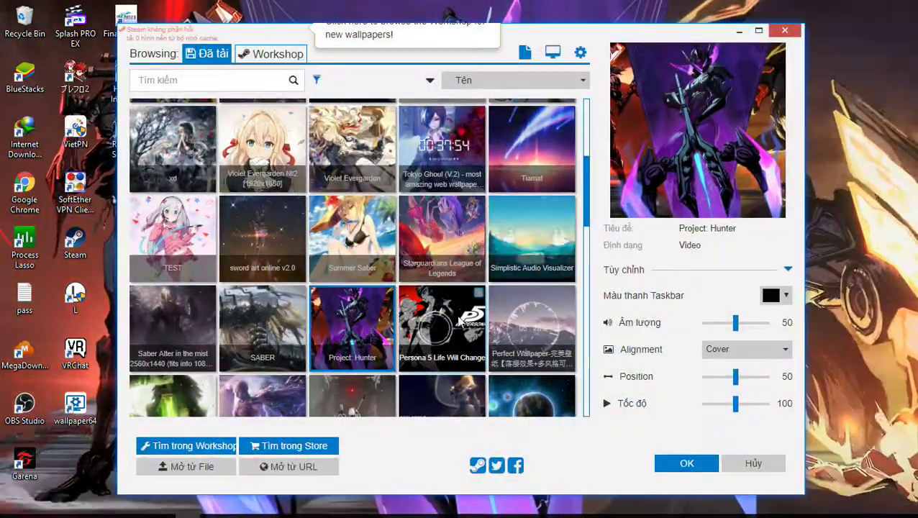
click(444, 331)
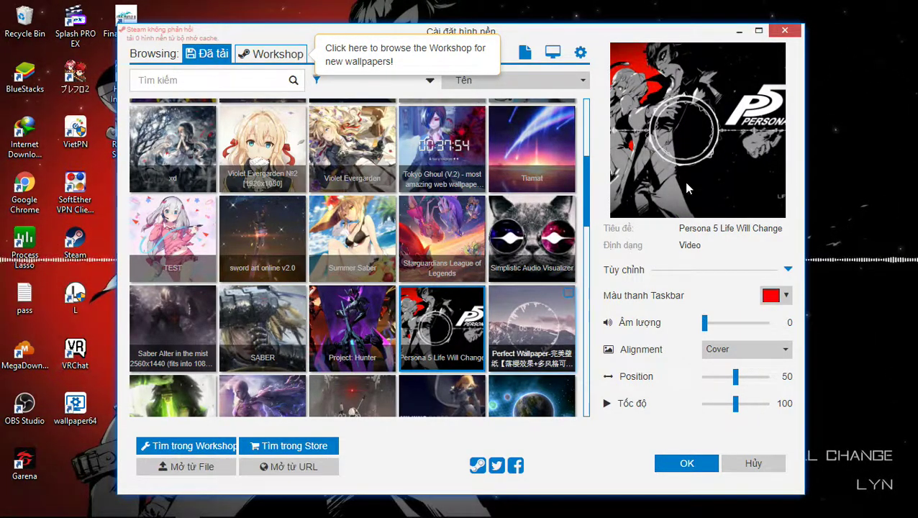
click(740, 33)
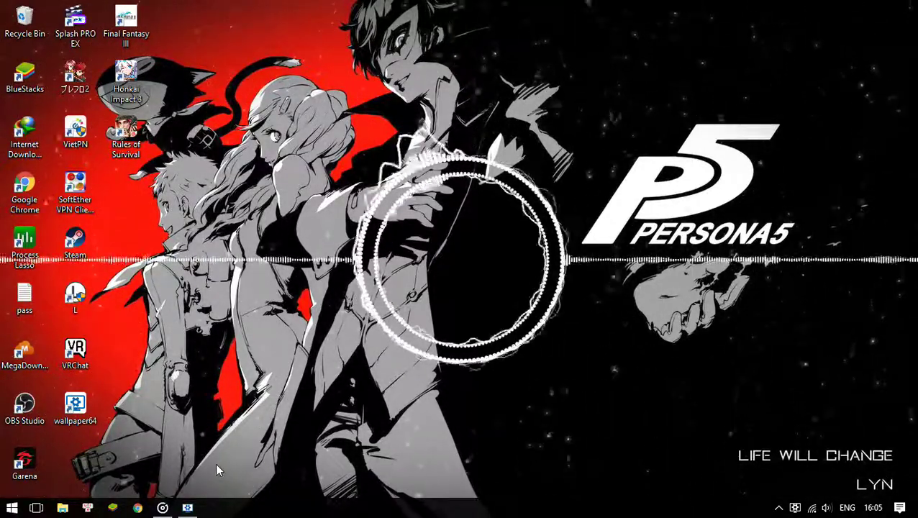
Apply the web wallpaper Perfect Wallpaper and view its clock and audio visualizer on the desktop
mouse_move(187, 507)
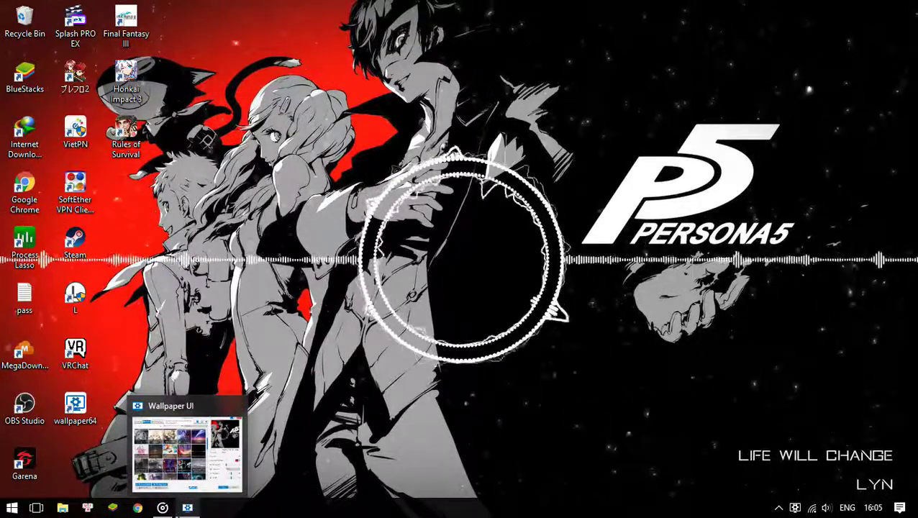
click(187, 507)
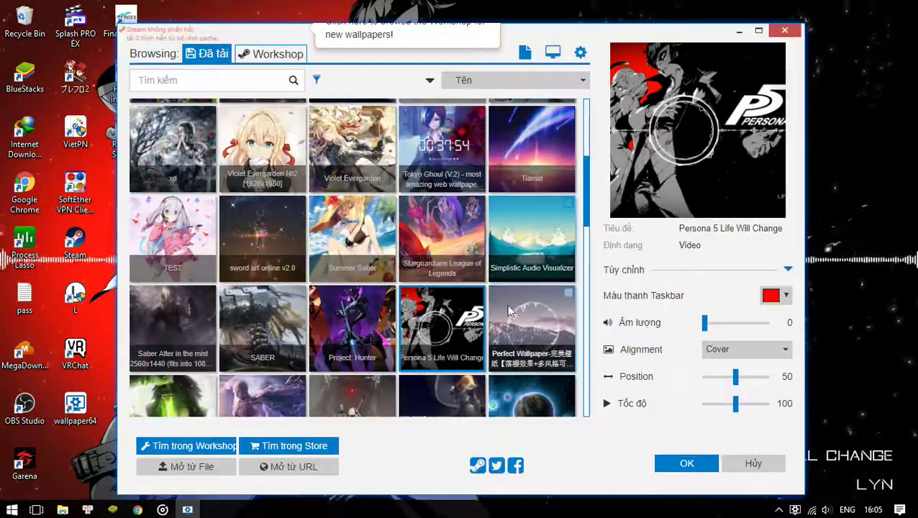
click(523, 325)
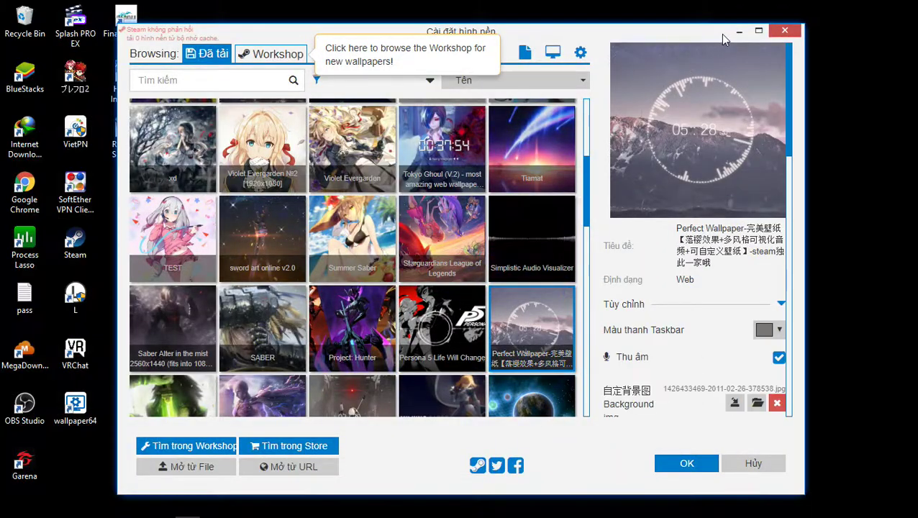
click(739, 32)
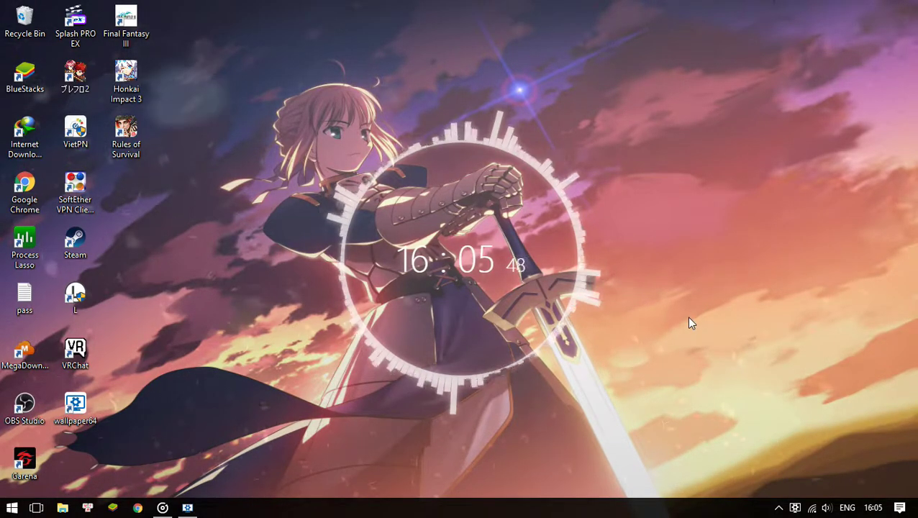
click(727, 262)
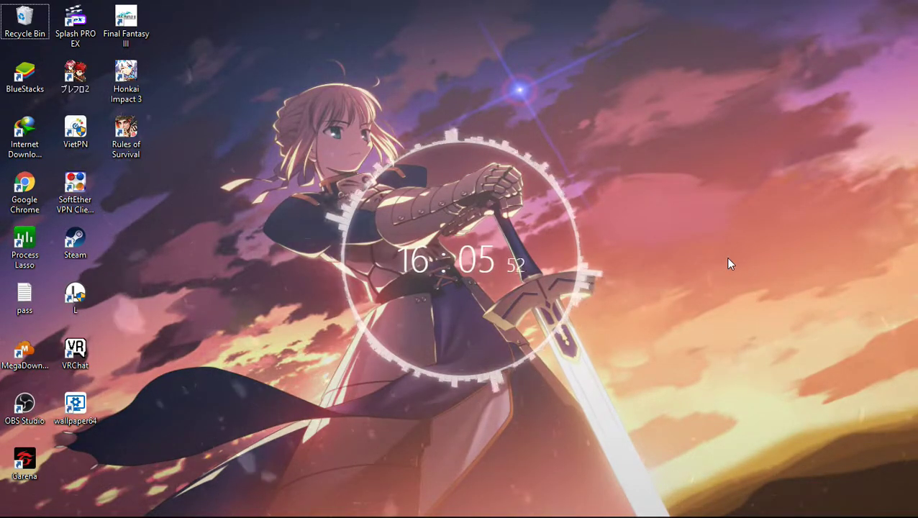
Change the wallpaper to Owari no Seraph and view it on the desktop
mouse_move(181, 515)
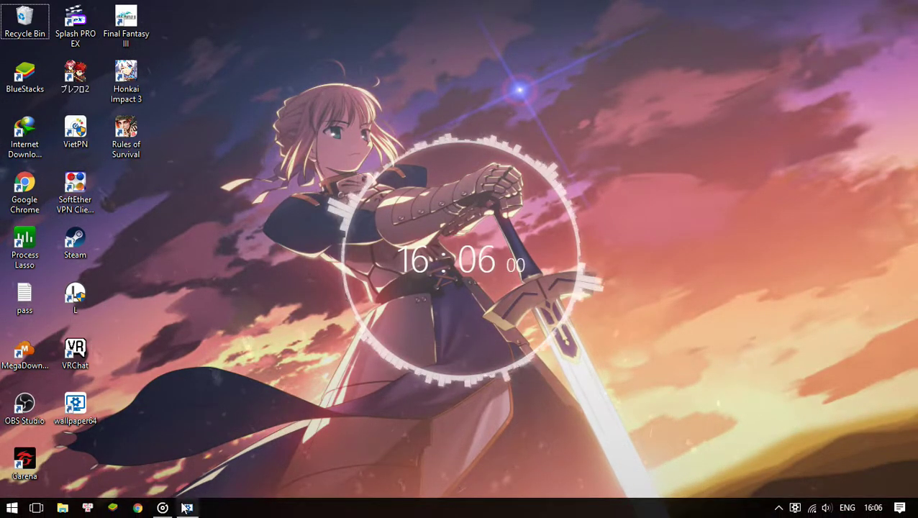
click(187, 508)
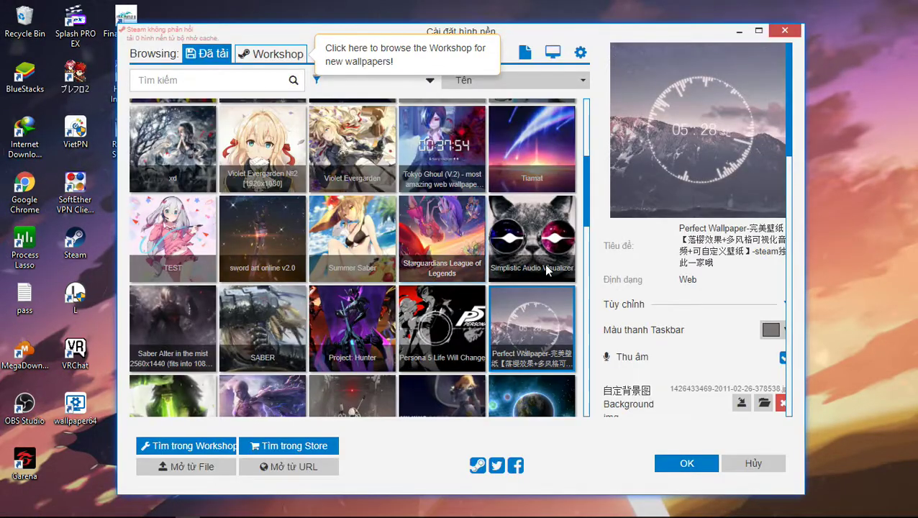
scroll(443, 301, down, 1)
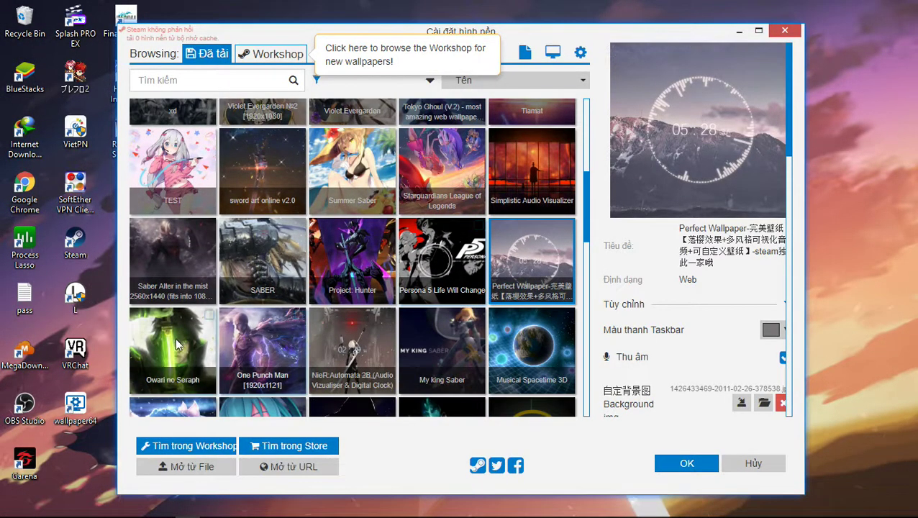
click(173, 345)
click(737, 31)
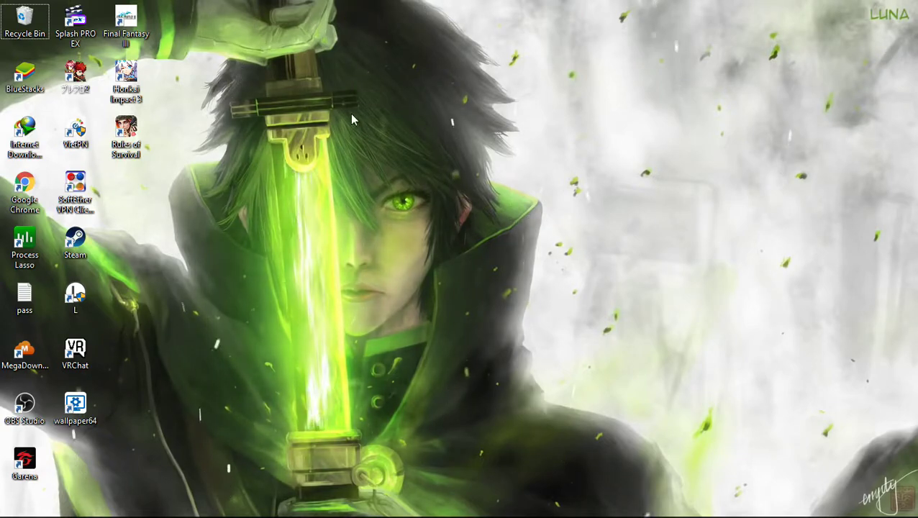
Apply the scene One Punch Man [1920x1121] and the web wallpaper NieR:Automata 2B in turn, viewing each on the desktop
mouse_move(186, 496)
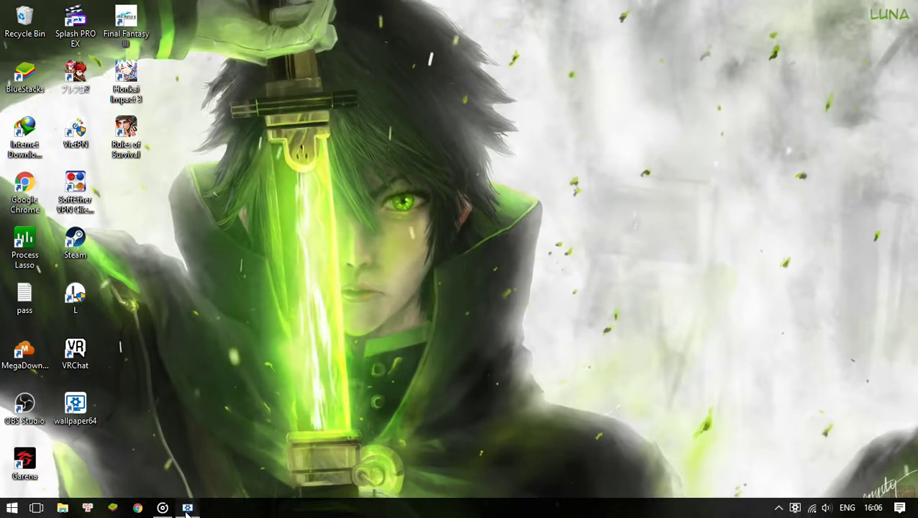
click(187, 508)
click(269, 359)
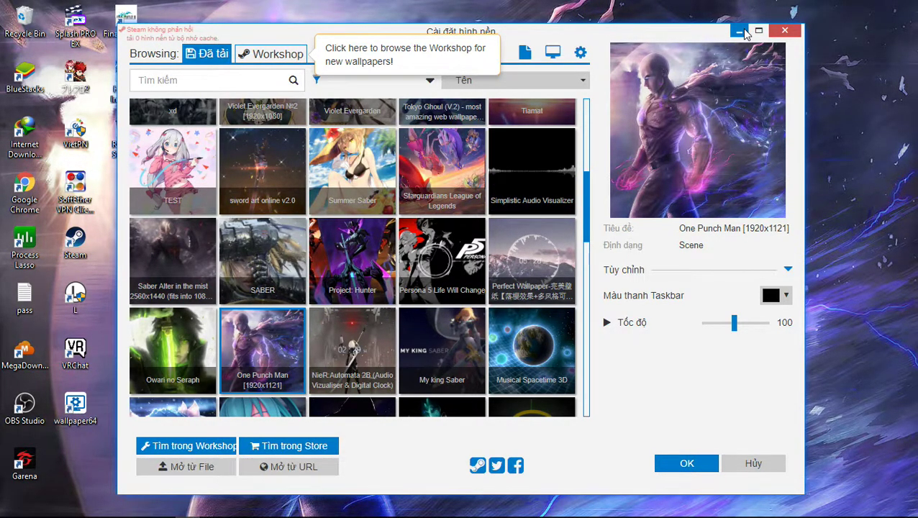
click(741, 31)
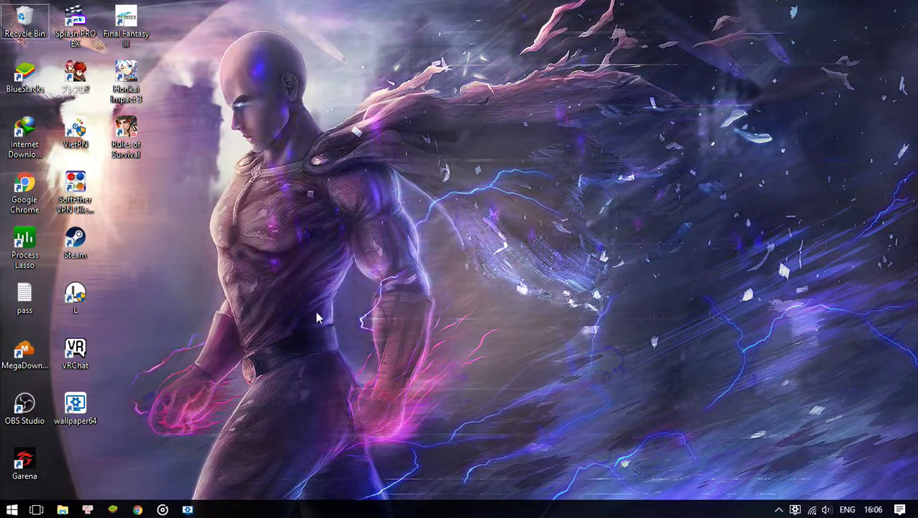
click(187, 509)
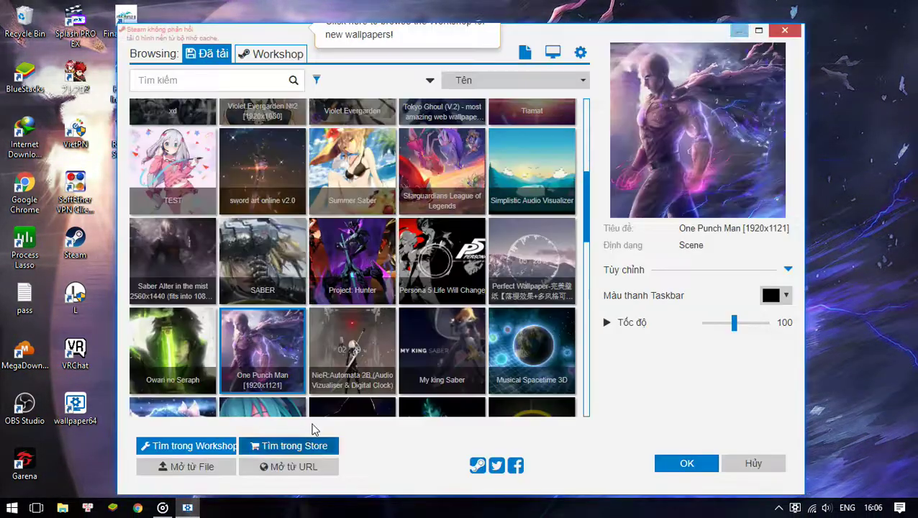
click(347, 358)
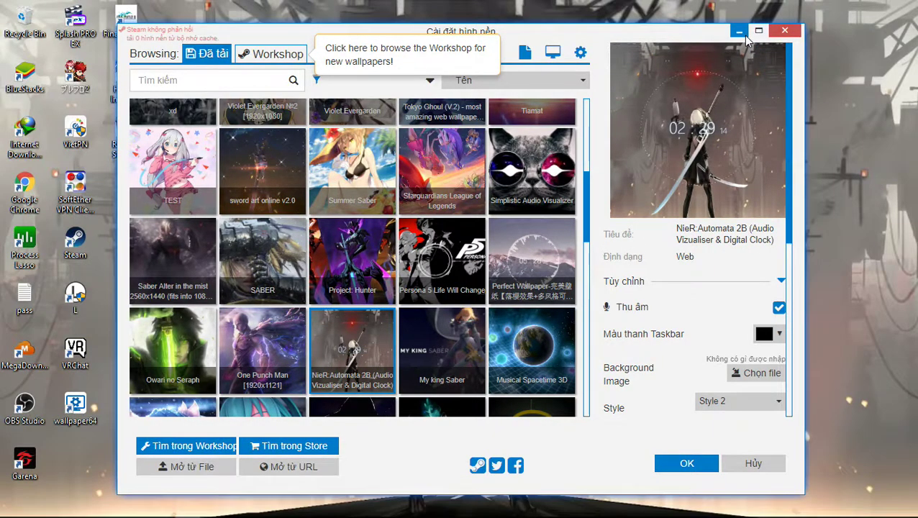
click(741, 33)
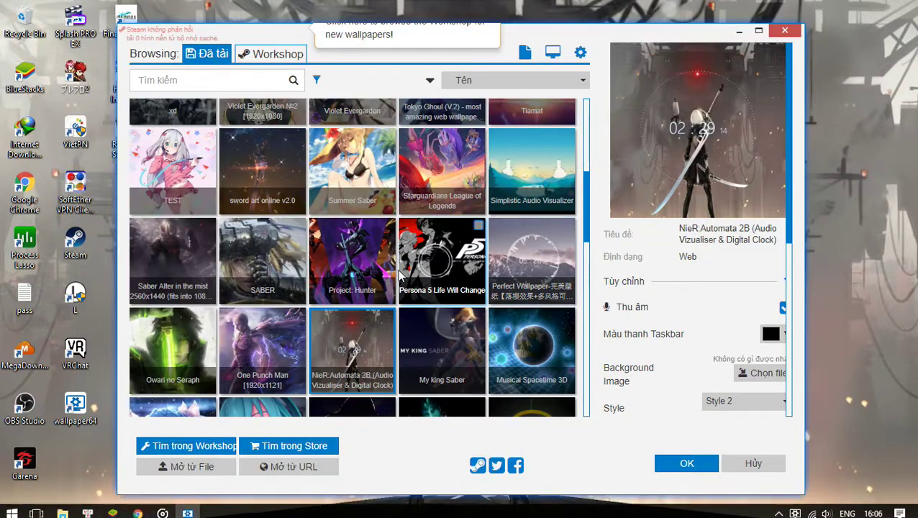
Apply the web wallpaper My king Saber and view it on the desktop
click(392, 271)
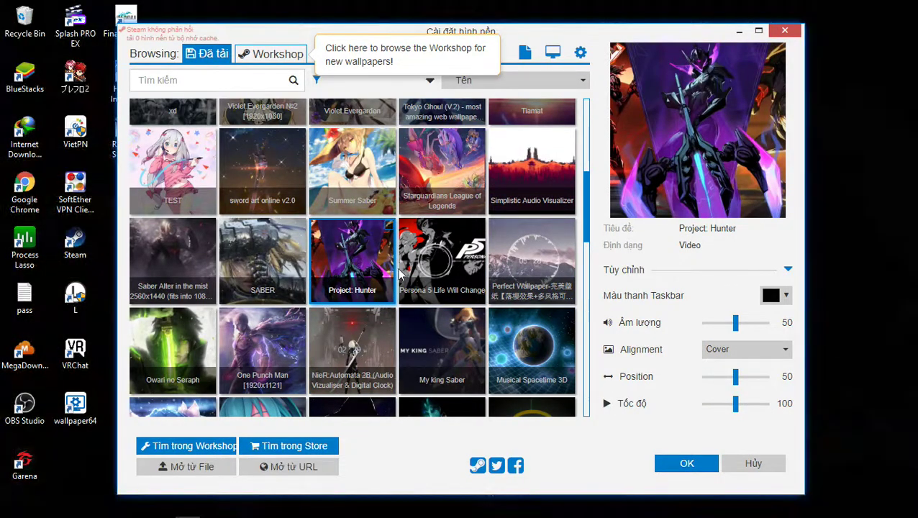
click(442, 350)
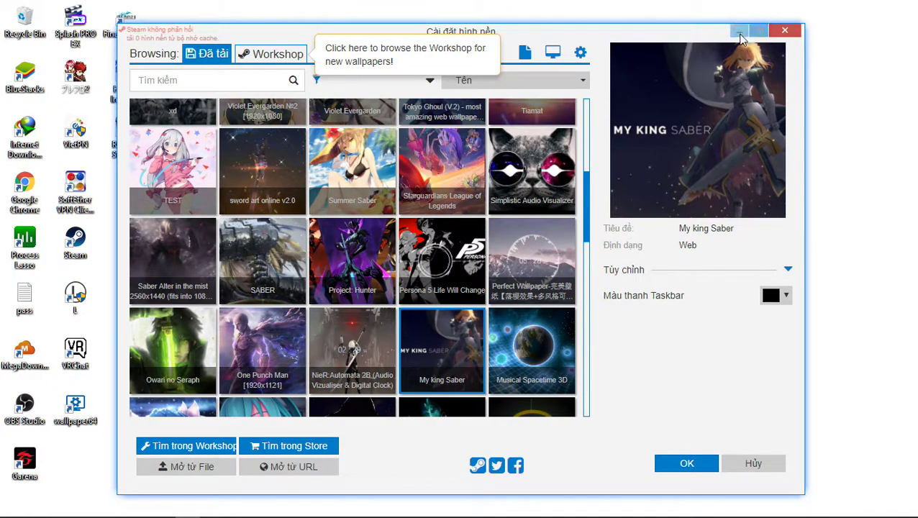
click(739, 33)
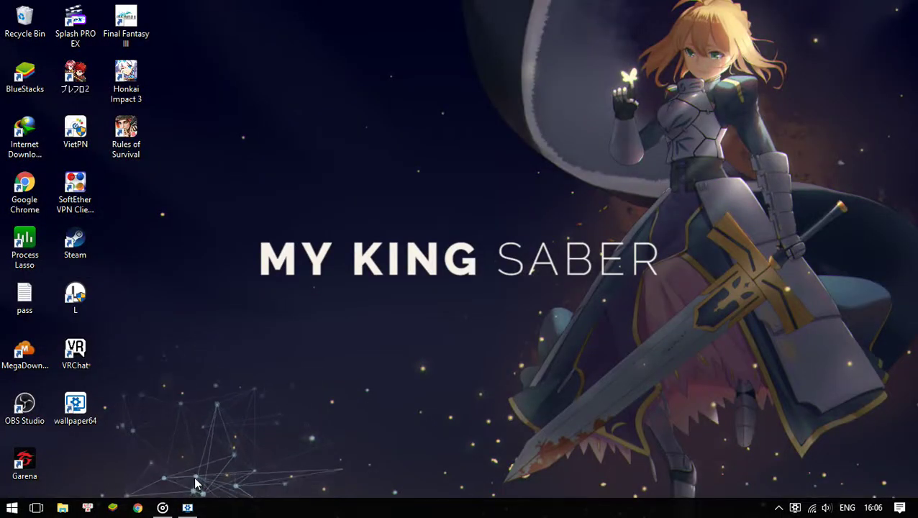
Switch to the music player, start the Final Fantasy VII Advent Children track, and return to the desktop
click(162, 508)
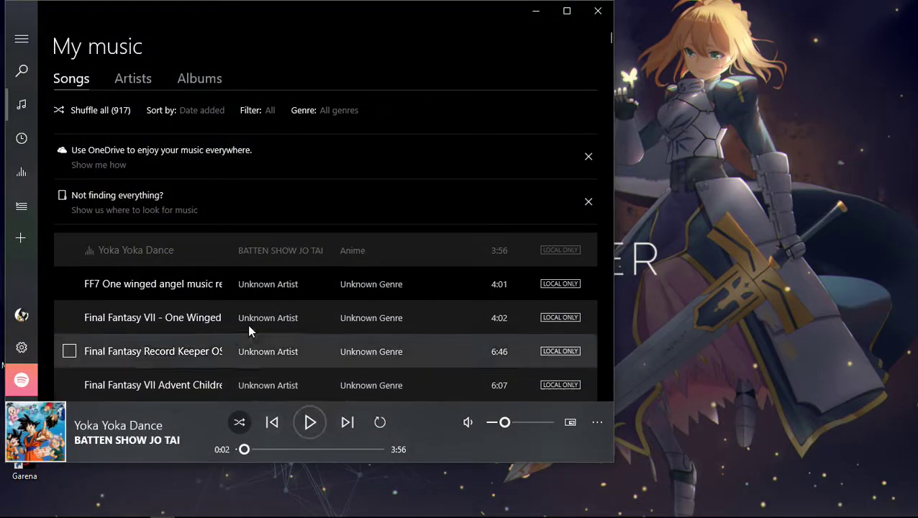
scroll(181, 335, down, 2)
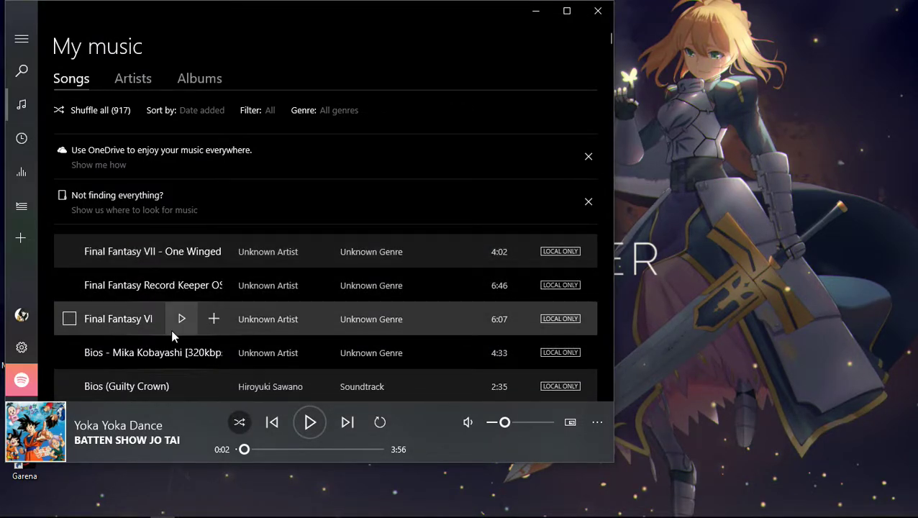
click(181, 320)
scroll(179, 345, up, 2)
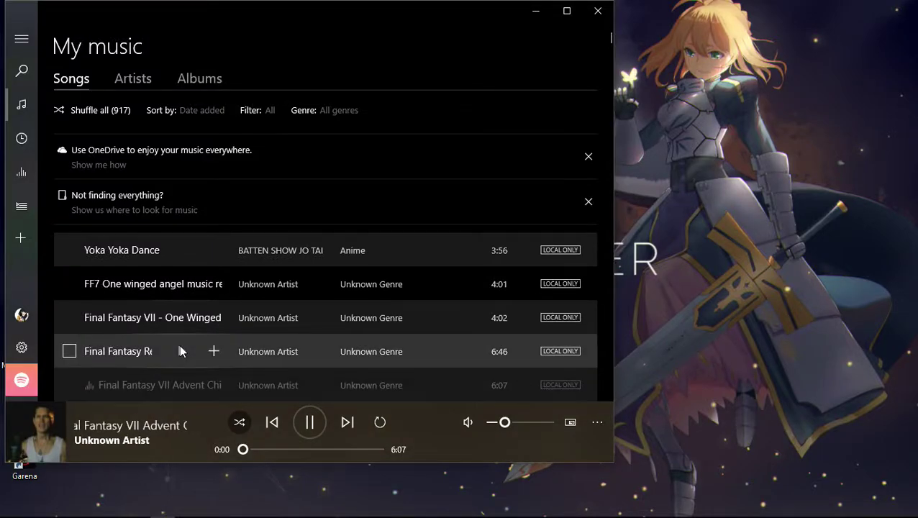
click(535, 13)
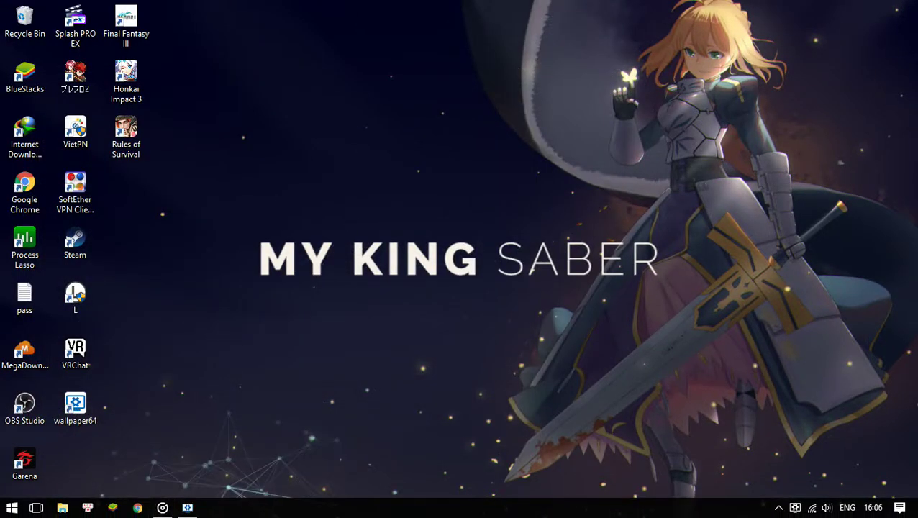
Apply the snowy winter Miku wallpaper v1.31 from the installed wallpapers and view it on the desktop
click(187, 508)
scroll(363, 347, down, 1)
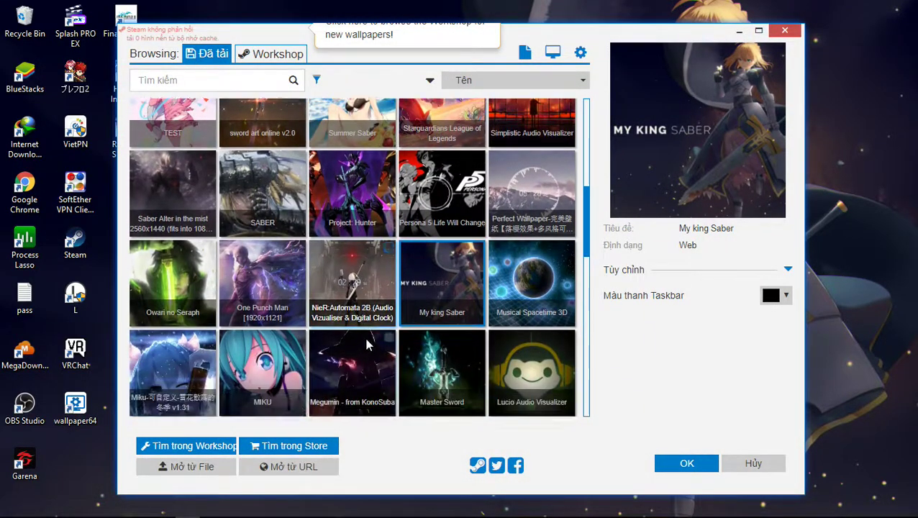
scroll(444, 284, down, 1)
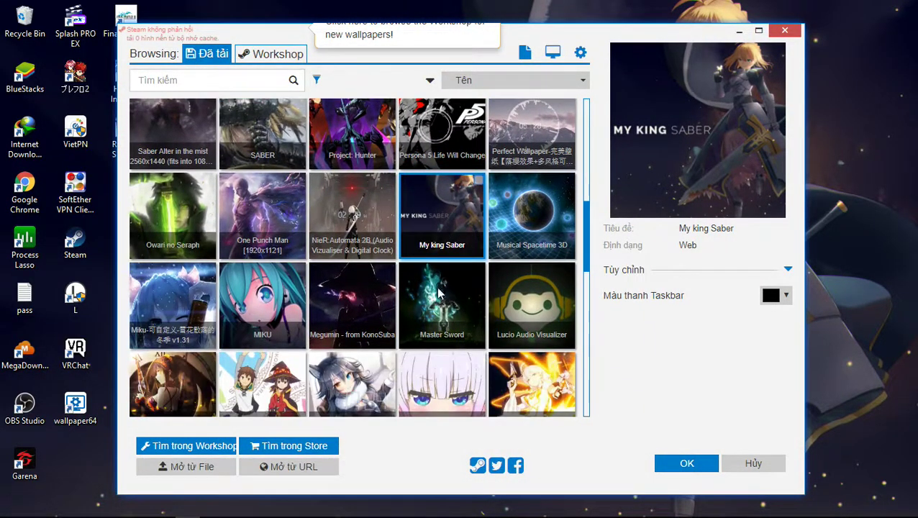
click(175, 306)
click(740, 31)
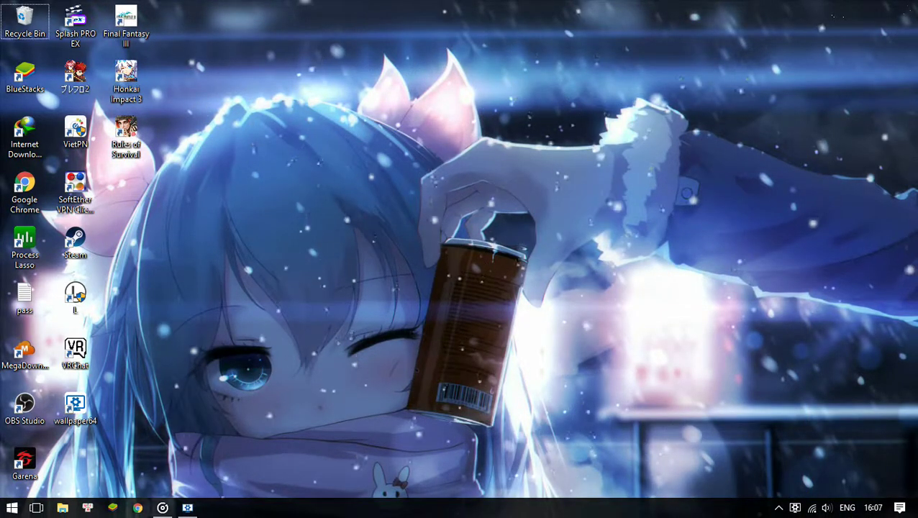
Apply the video wallpapers MIKU and Megumin - from KonoSuba in turn, viewing each on the desktop
click(185, 508)
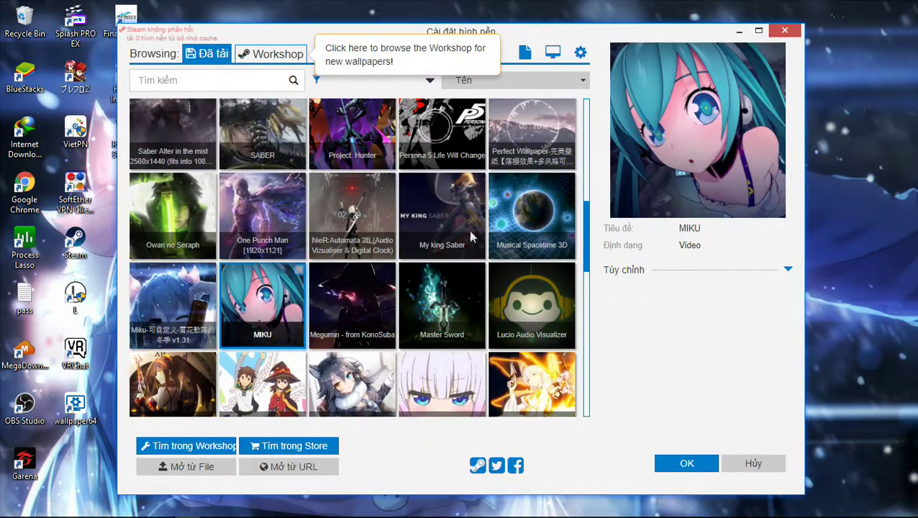
click(733, 31)
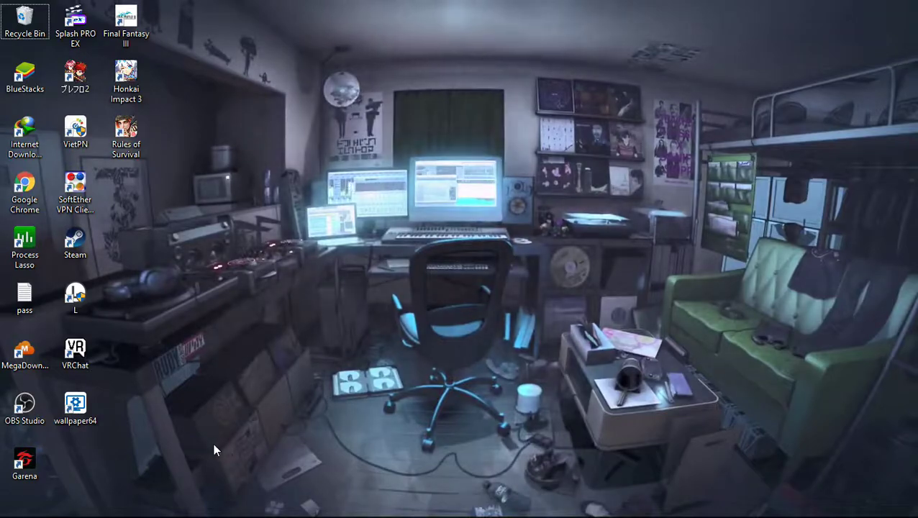
click(187, 512)
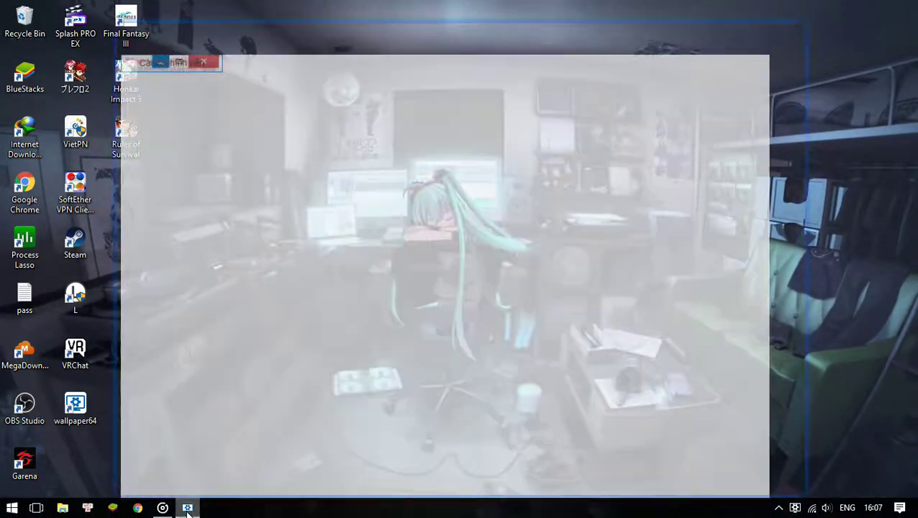
click(347, 308)
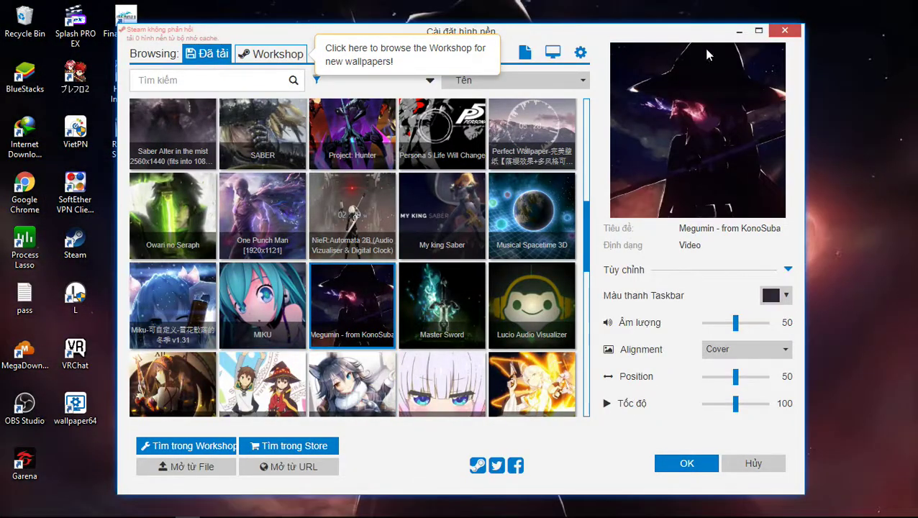
click(737, 35)
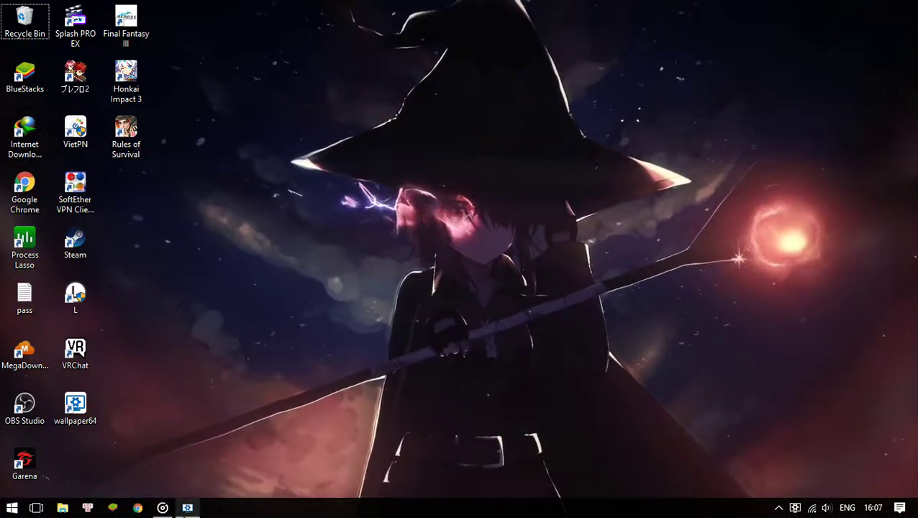
Apply the scene wallpaper Master Sword and view it on the desktop
click(187, 507)
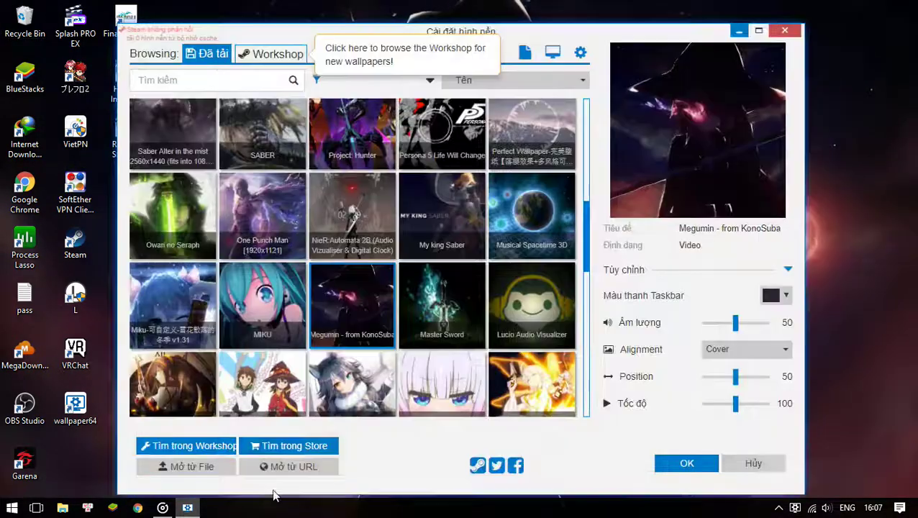
click(442, 320)
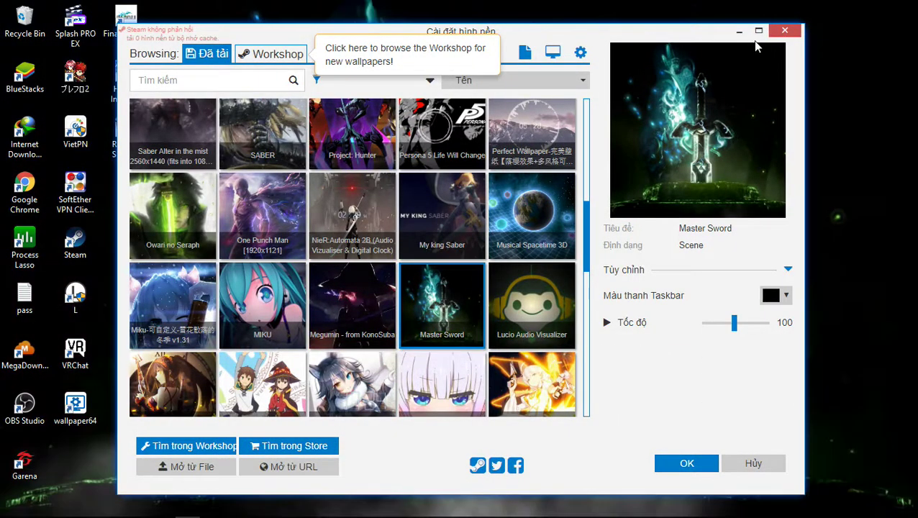
click(736, 32)
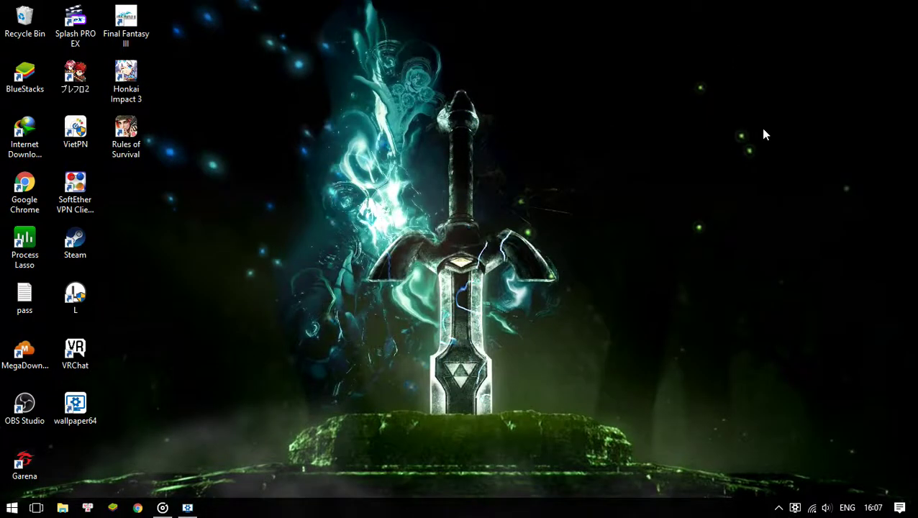
right_click(757, 138)
click(834, 196)
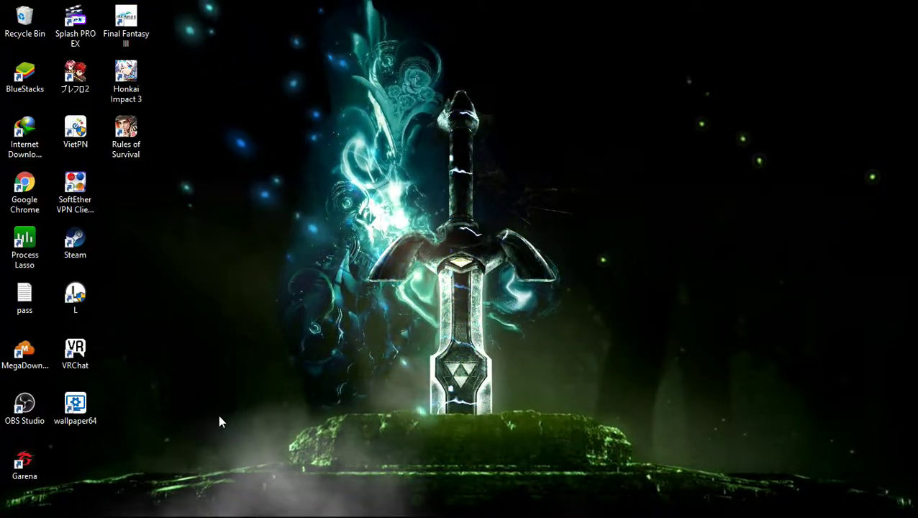
Apply the web wallpaper Lucio Audio Visualizer and view it on the desktop
double_click(75, 404)
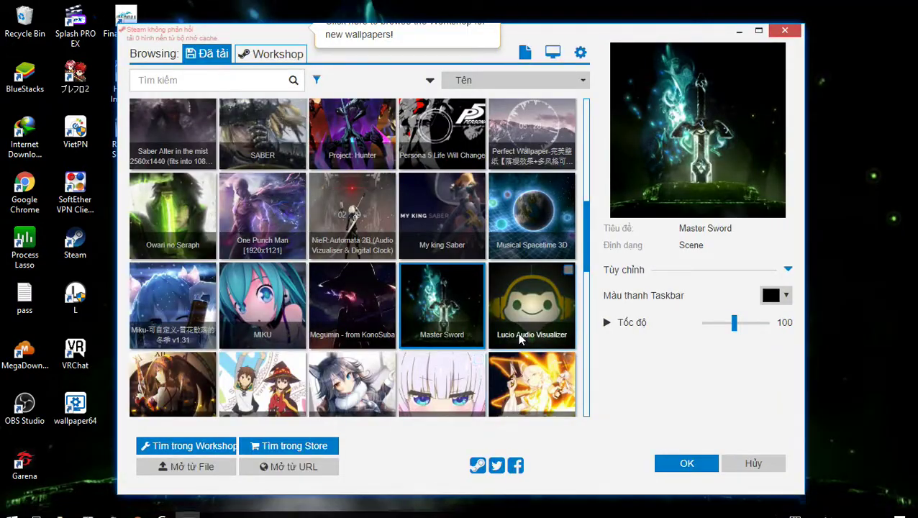
click(519, 329)
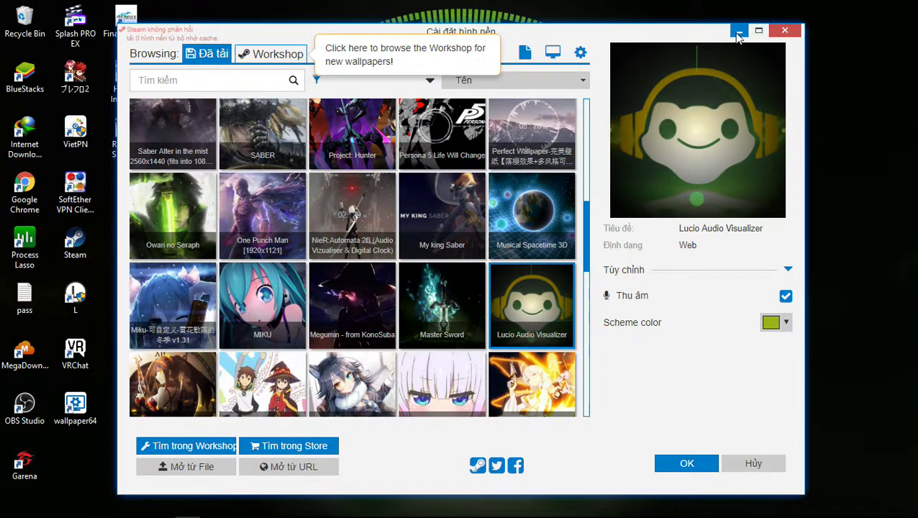
click(738, 32)
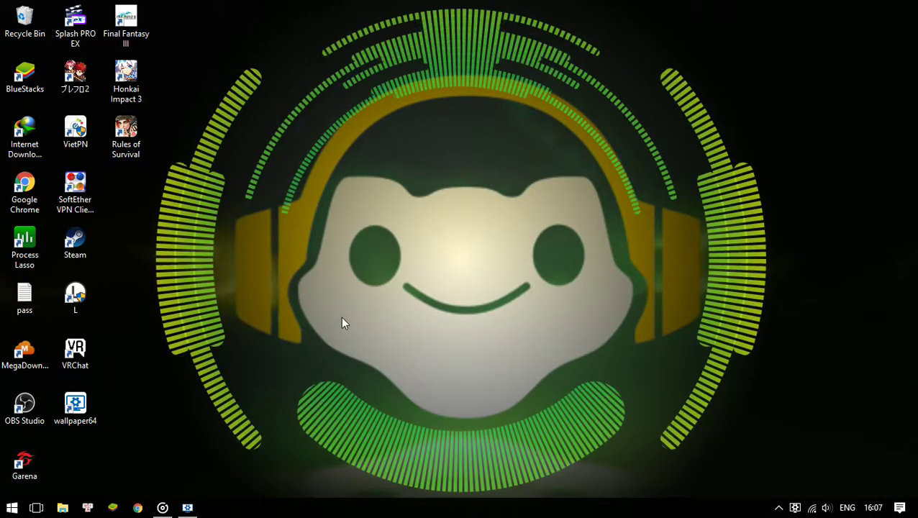
right_click(226, 231)
click(259, 288)
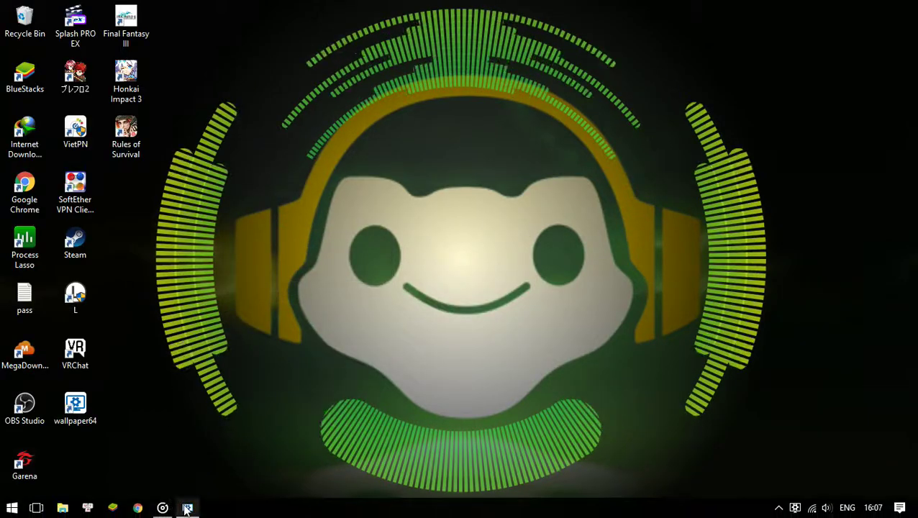
Apply the scene Kurumi Tokisaki (Date A Live) and the Konosuba Dance! video wallpaper in turn, viewing each on the desktop
click(186, 507)
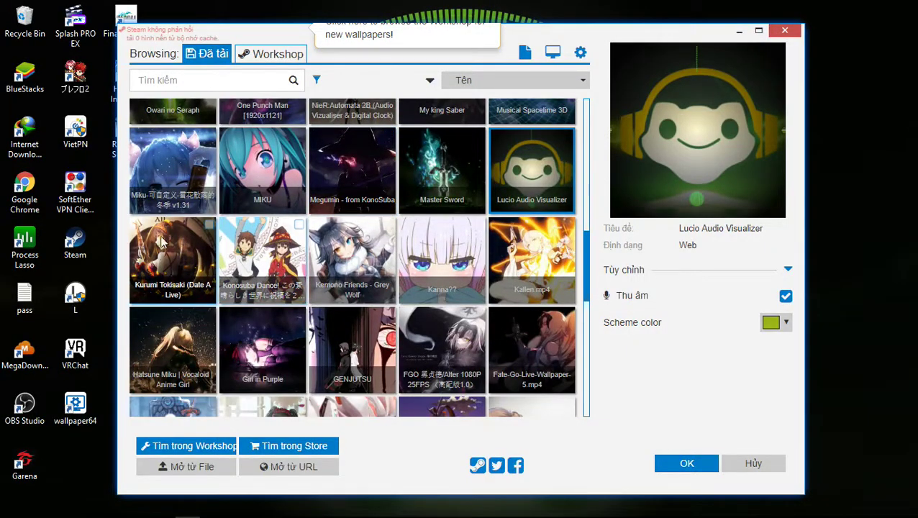
click(161, 257)
click(736, 31)
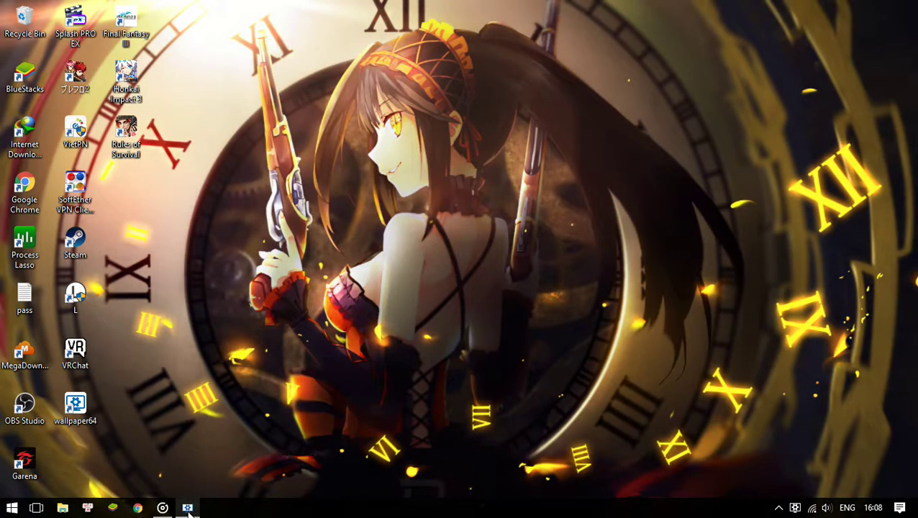
click(220, 438)
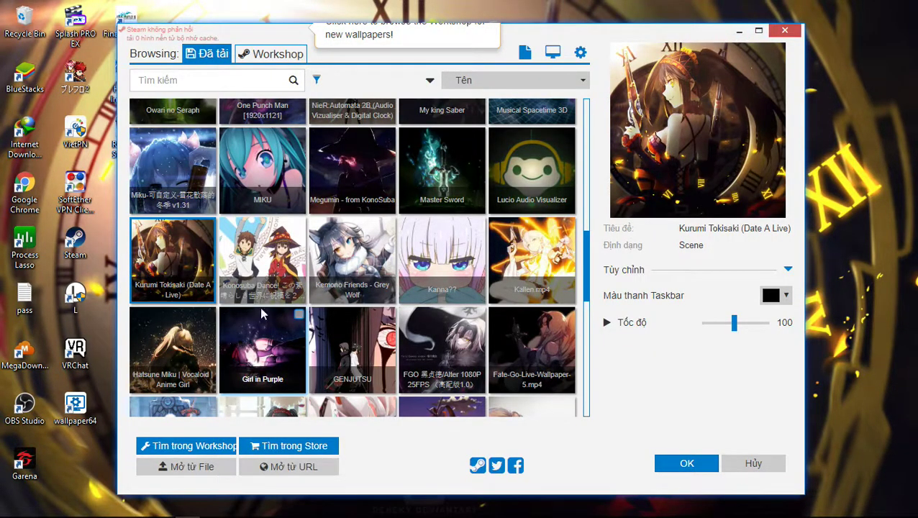
click(264, 256)
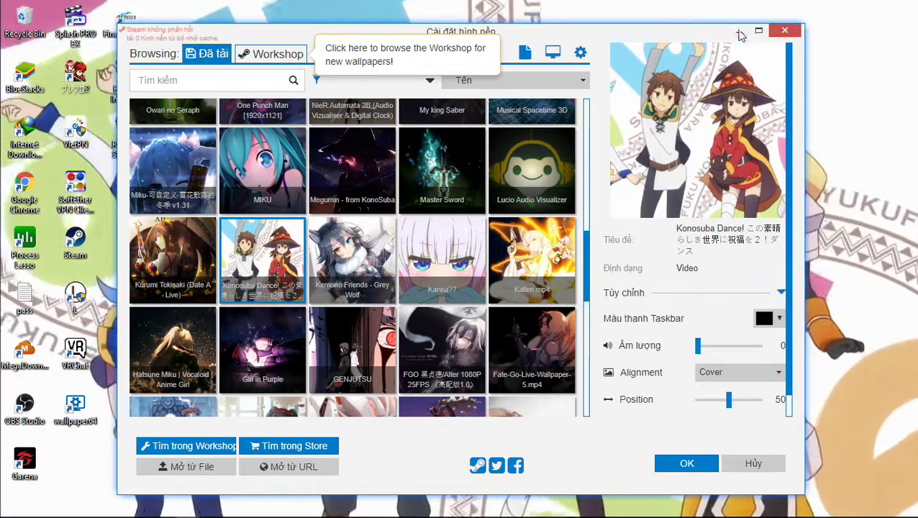
click(737, 32)
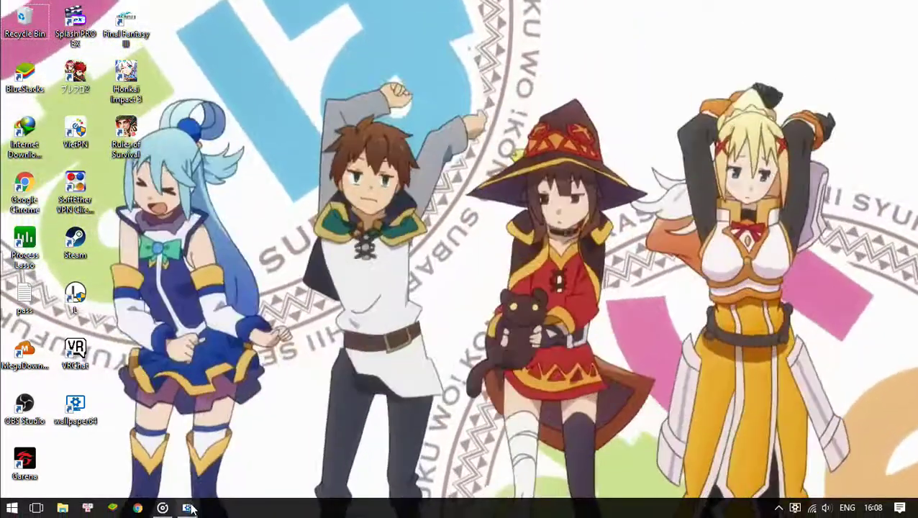
Apply the web wallpaper Kemono Friends - Grey Wolf and view it on the desktop
click(187, 515)
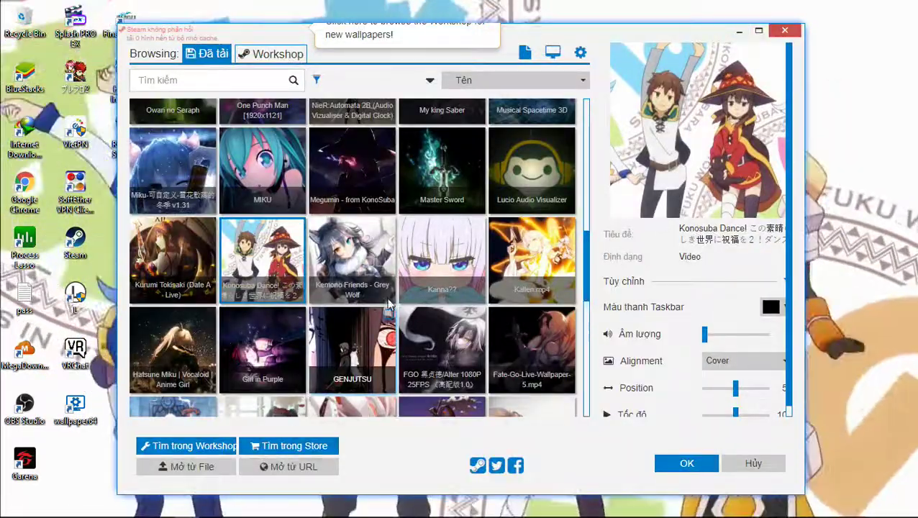
click(353, 261)
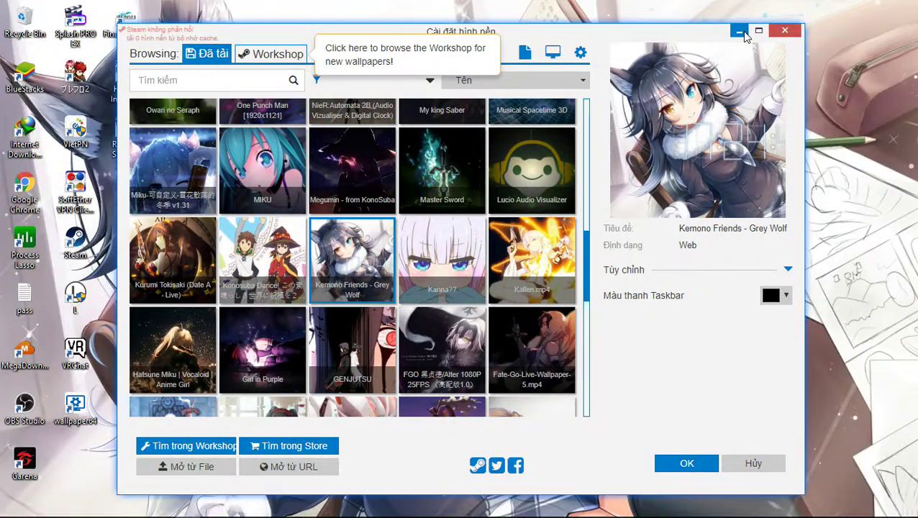
click(739, 31)
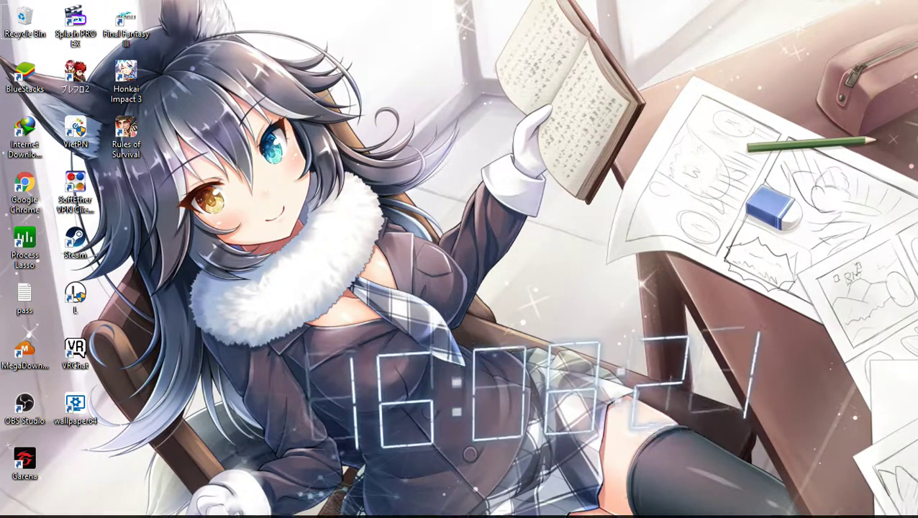
Apply the video wallpaper Kanna??, followed by the local wallpaper Kallen.mp4, and view Kallen.mp4 on the desktop
mouse_move(259, 514)
click(188, 507)
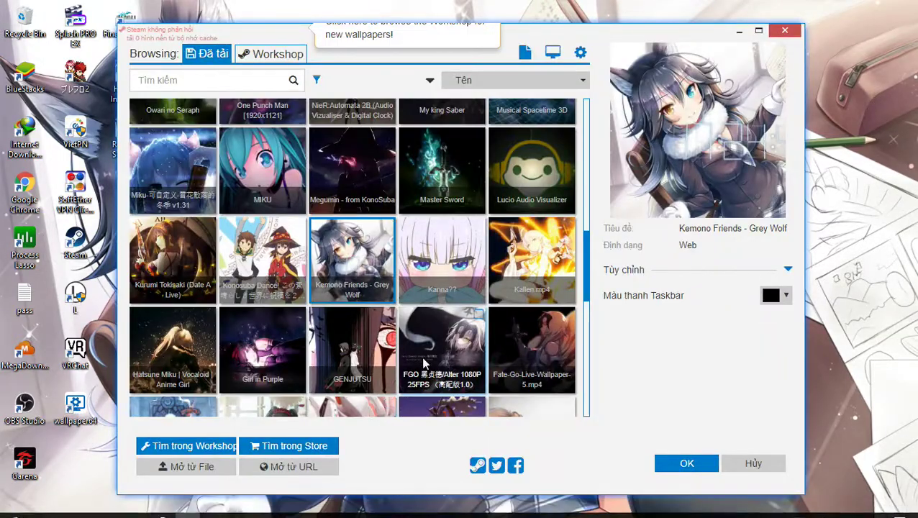
click(446, 268)
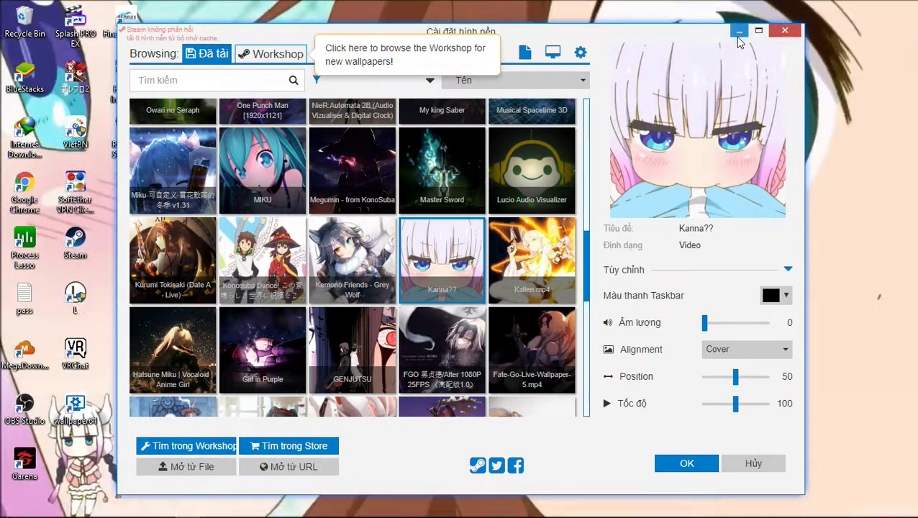
drag(739, 42, 702, 40)
click(507, 244)
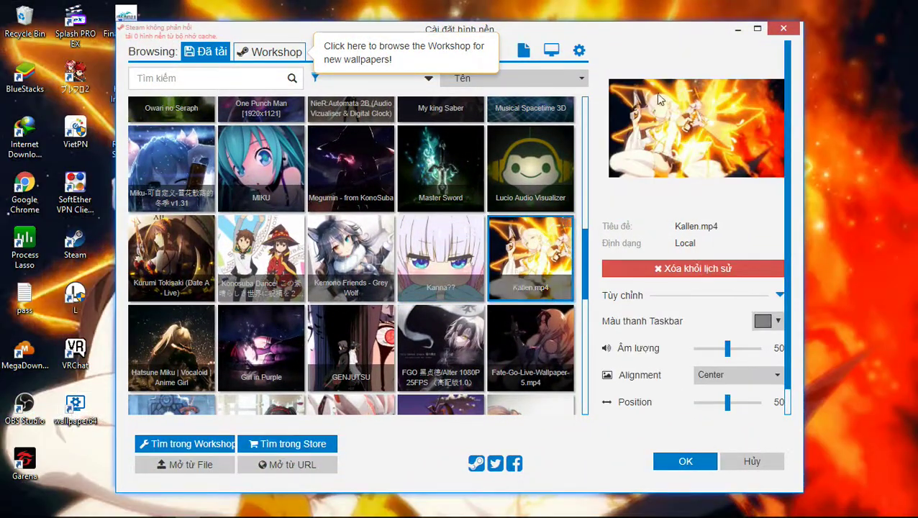
click(737, 31)
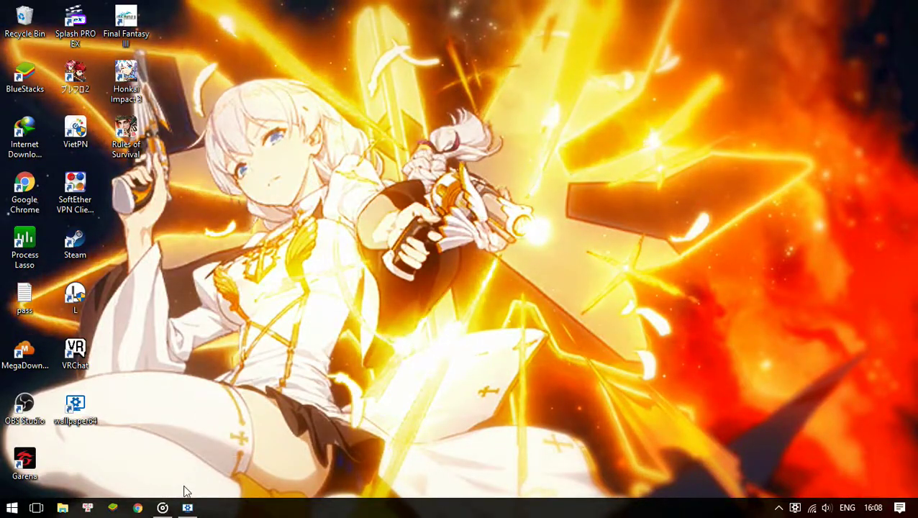
Apply the scene wallpaper Hatsune Miku | Vocaloid | Anime Girl and view it on the desktop
mouse_move(187, 507)
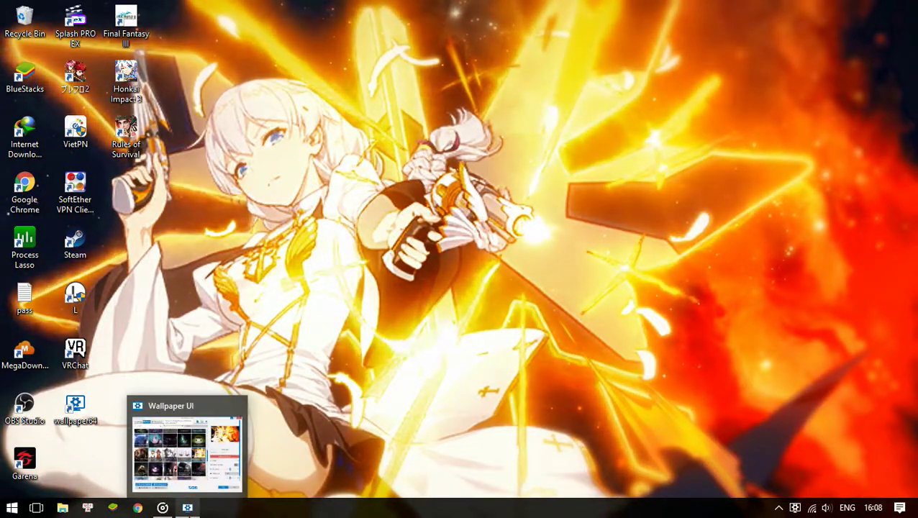
click(187, 446)
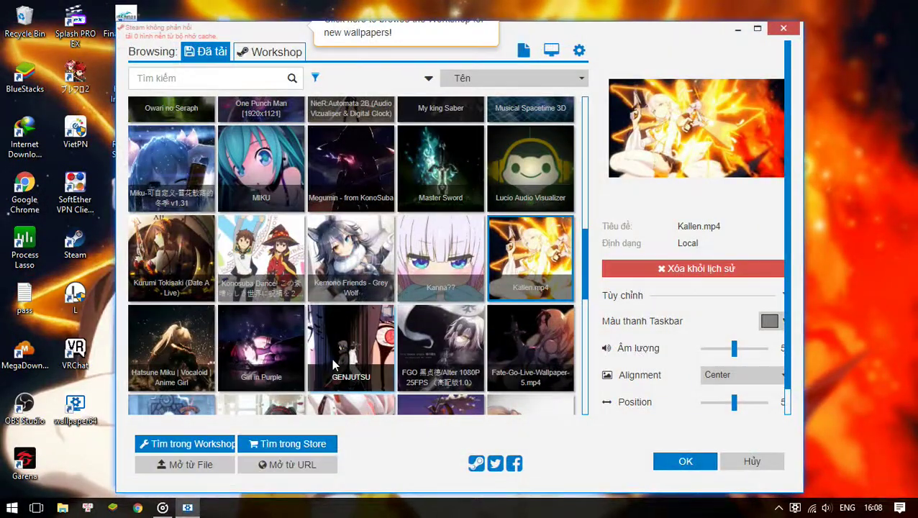
scroll(351, 255, down, 4)
click(171, 212)
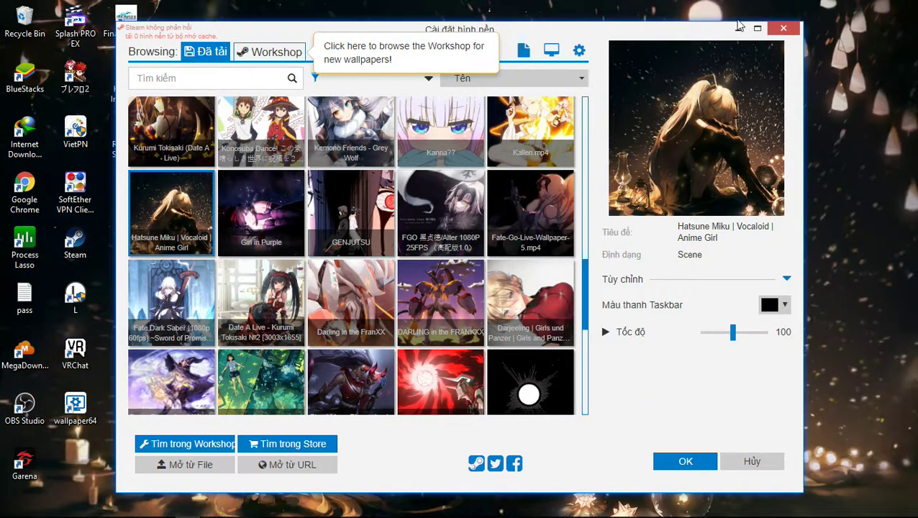
click(738, 30)
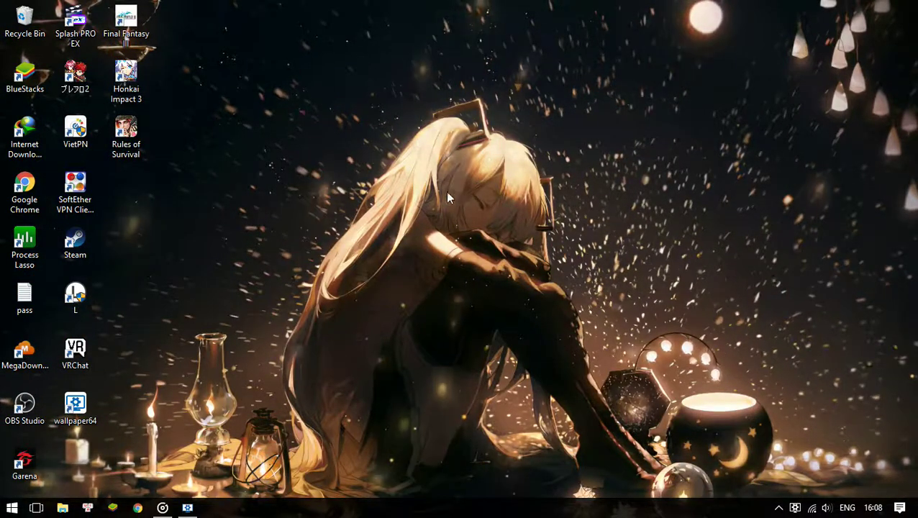
Apply the video wallpaper Girl in Purple and view it on the desktop
click(187, 508)
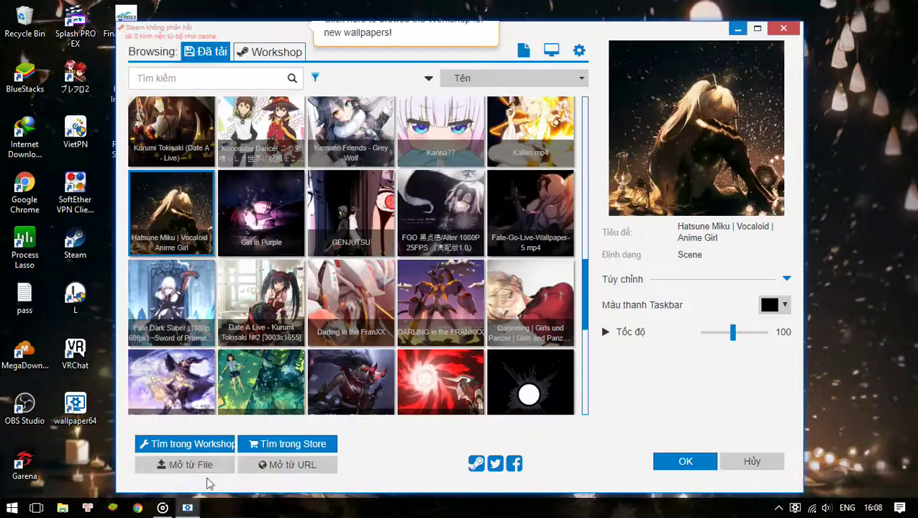
click(260, 210)
click(738, 31)
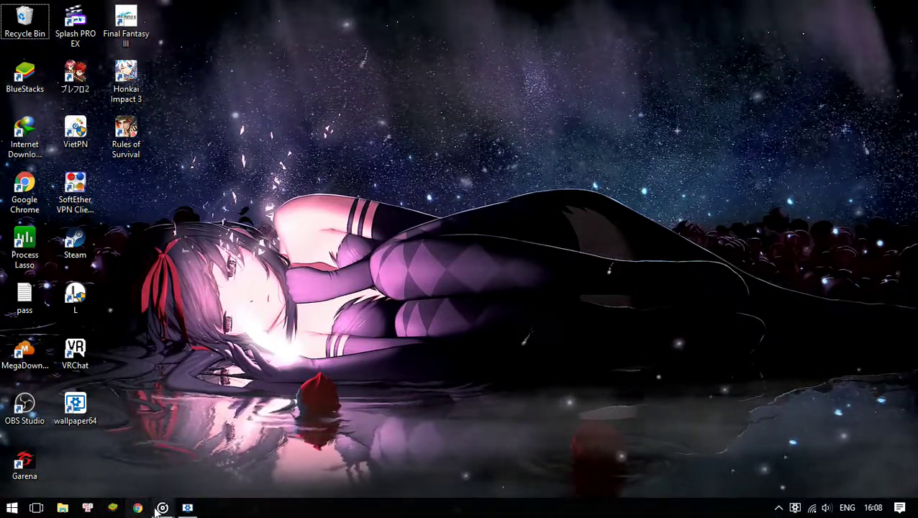
Switch to the music player, set its volume to 0, and return to the desktop
click(162, 507)
mouse_move(506, 425)
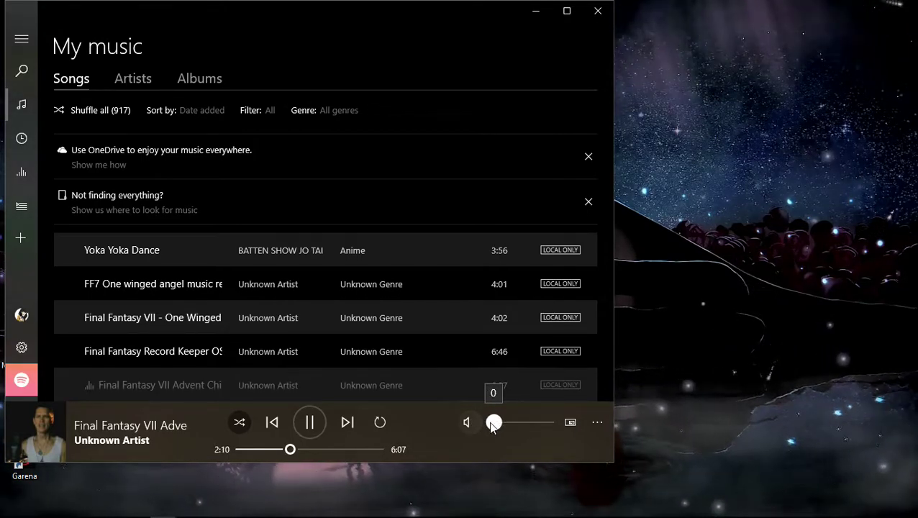
click(533, 12)
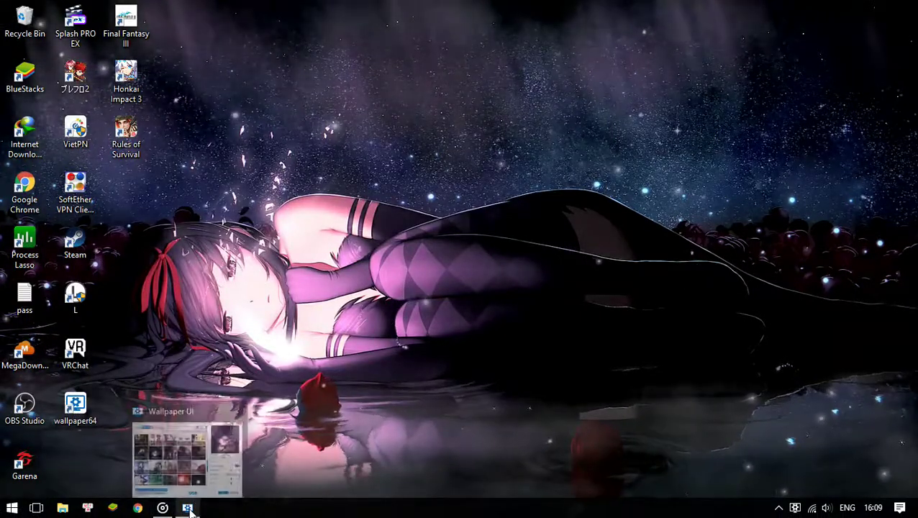
Apply the GENJUTSU wallpaper, confirm the selection, and view it on the desktop
click(188, 508)
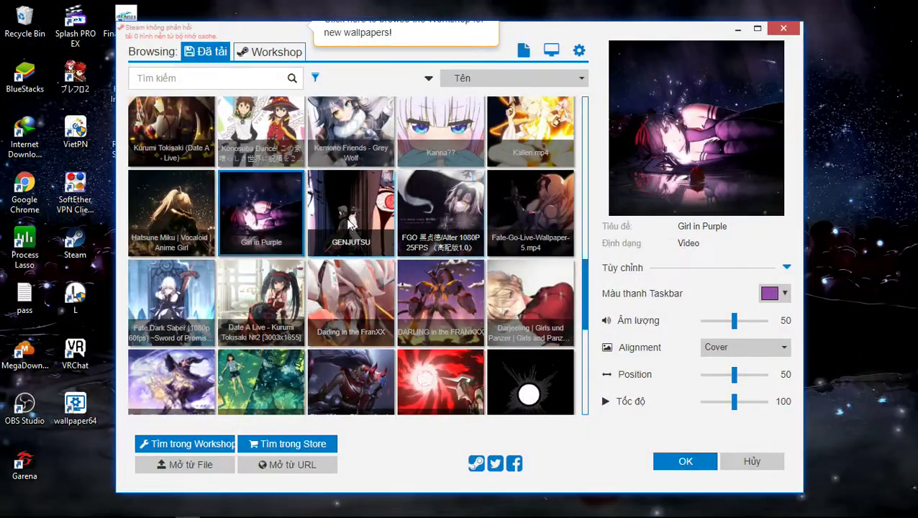
click(349, 223)
click(685, 461)
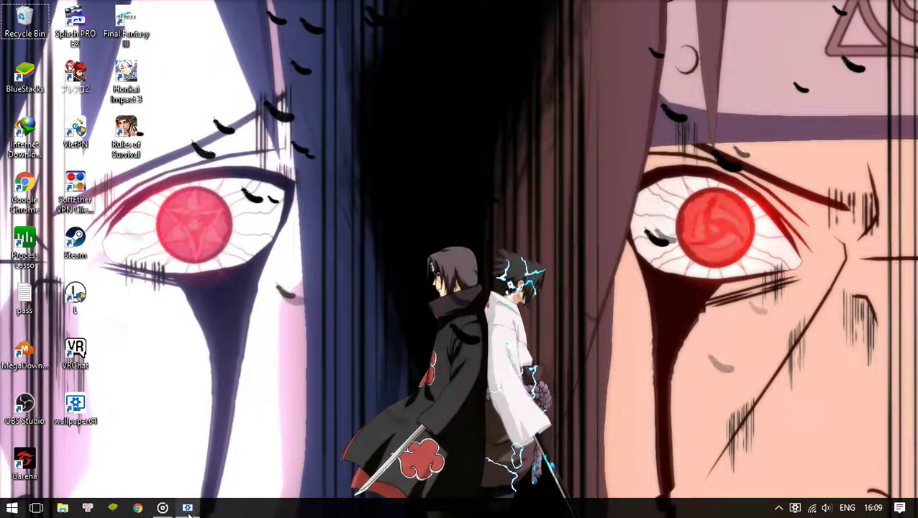
Apply the video wallpaper FGO 黑贞德/Alter 1080P 25FPS and view it on the desktop
click(187, 508)
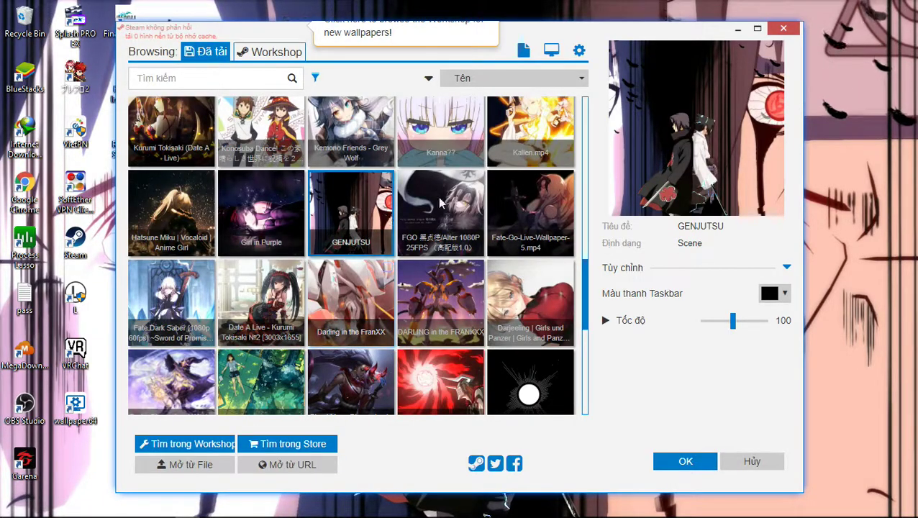
click(441, 204)
click(735, 32)
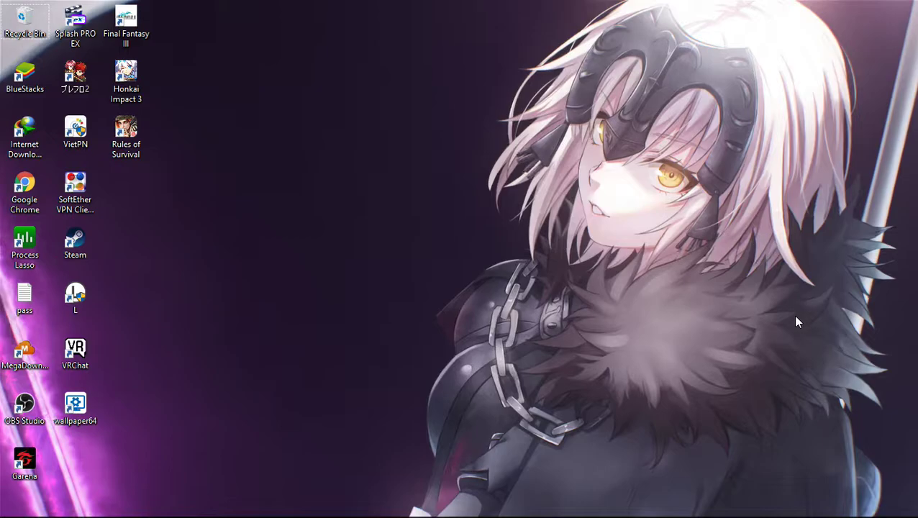
Apply Fate-Go-Live-Wallpaper-5.mp4 and view it on the desktop, followed by the video wallpaper Fate Dark Saber (1080p 60fps)
mouse_move(311, 513)
click(187, 507)
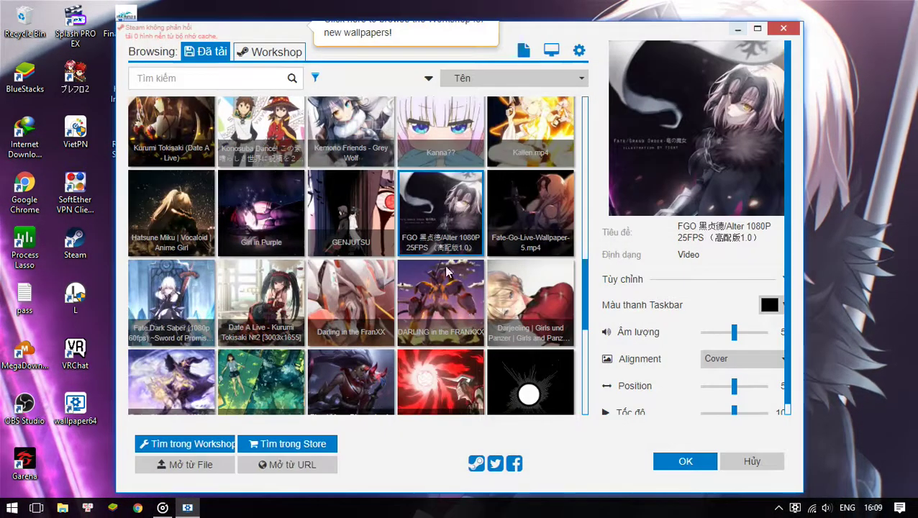
double_click(529, 215)
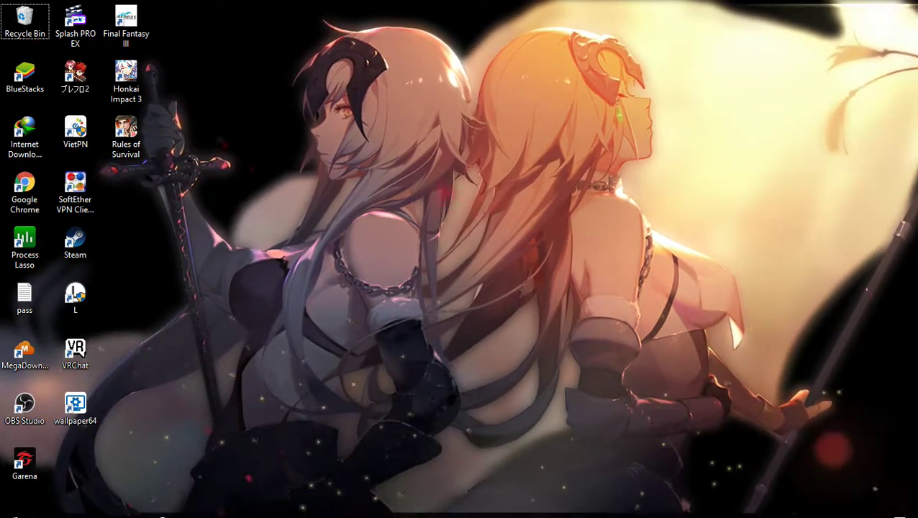
click(185, 509)
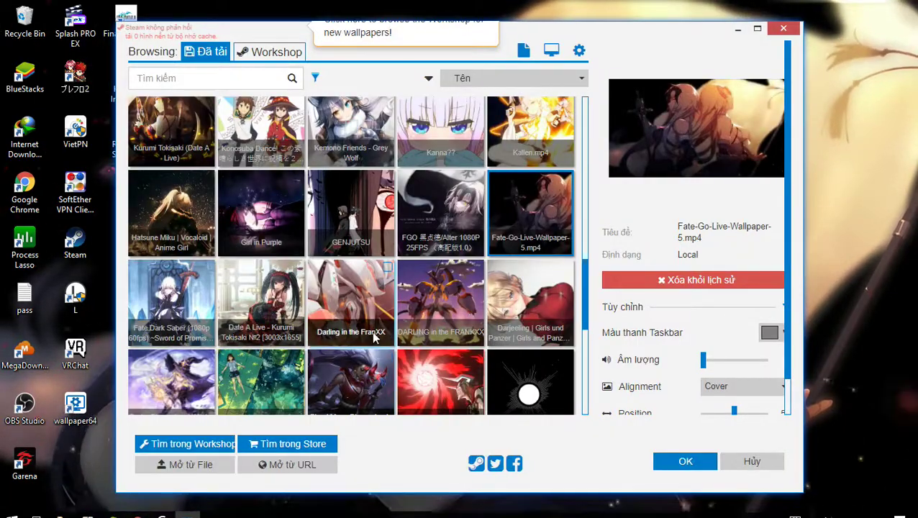
double_click(171, 305)
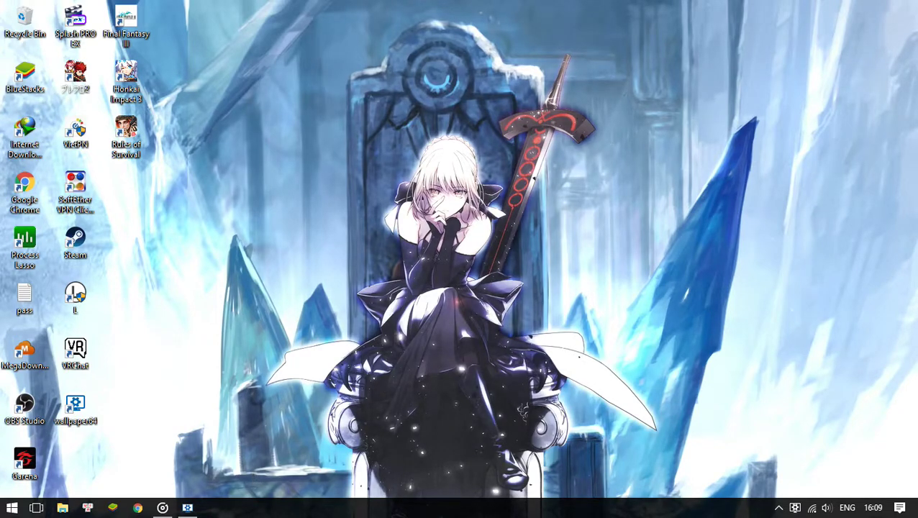
Apply the wallpaper Date A Live - Kurumi Tokisaki №2, followed by the video wallpaper Darling in the FranXX, viewing each on the desktop
click(187, 510)
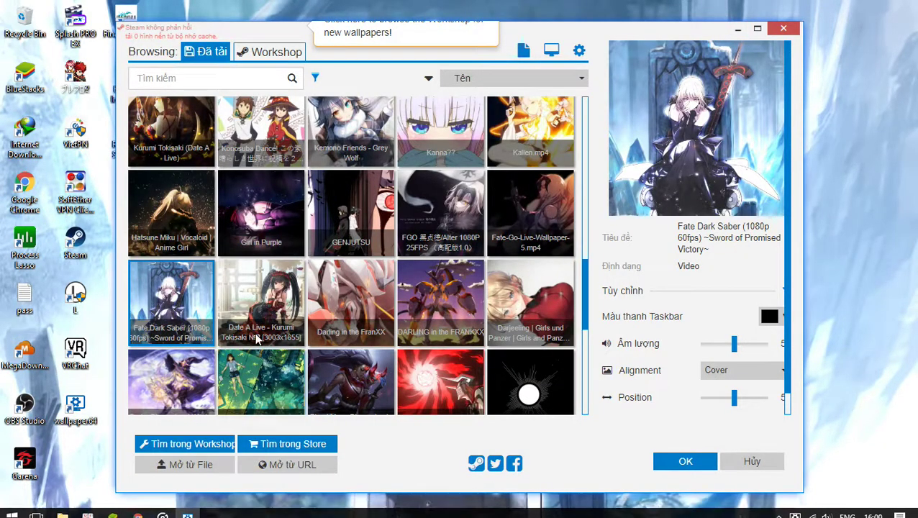
click(261, 317)
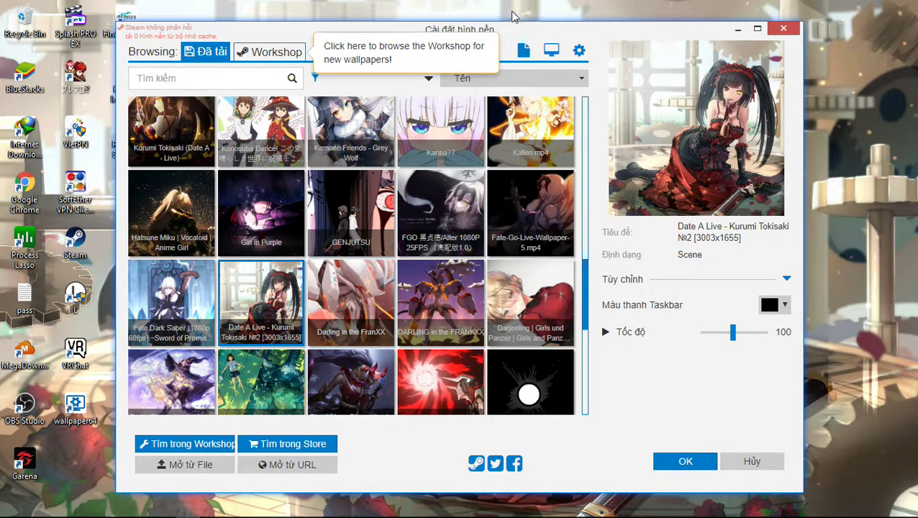
key(Escape)
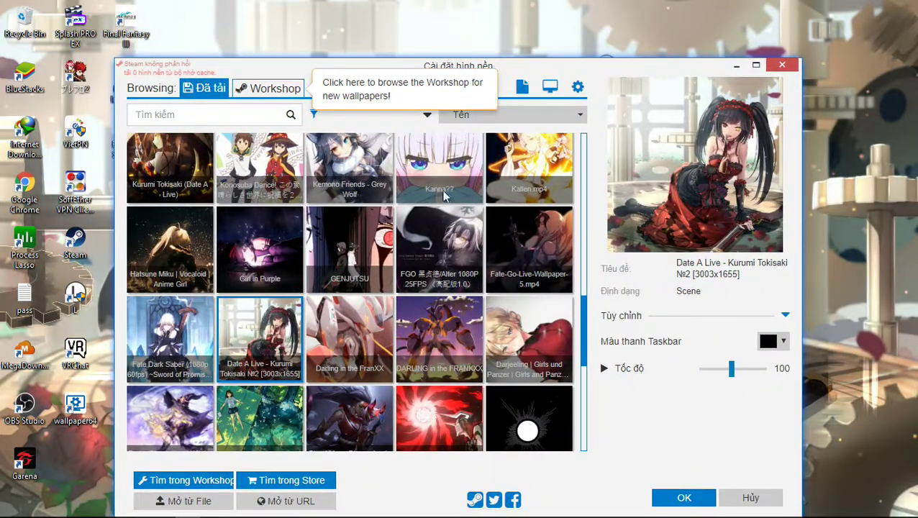
click(352, 344)
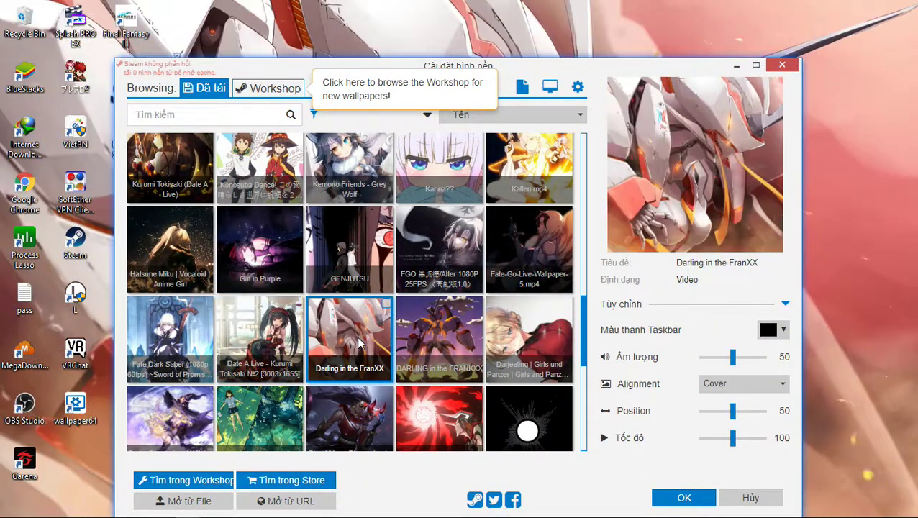
click(734, 66)
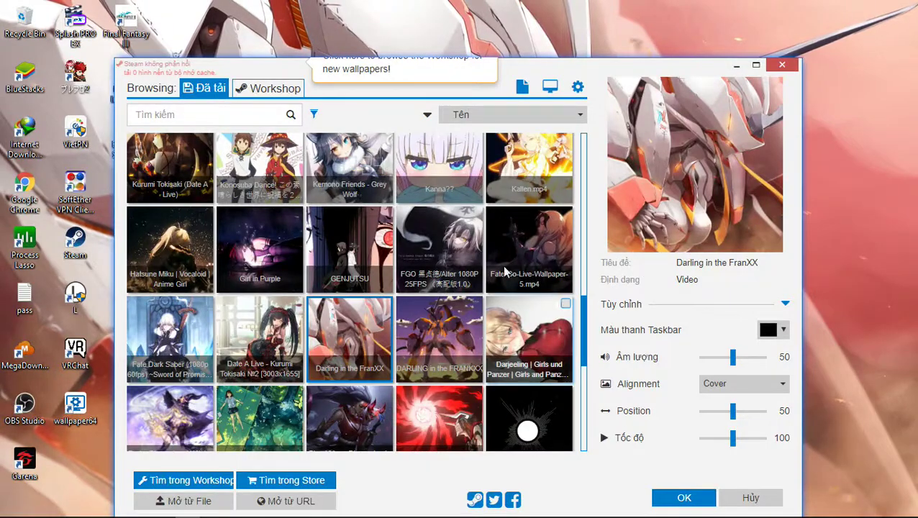
Apply the wallpaper DARLING in the FRANKXX and view it on the desktop
click(436, 335)
click(725, 100)
click(738, 65)
click(535, 11)
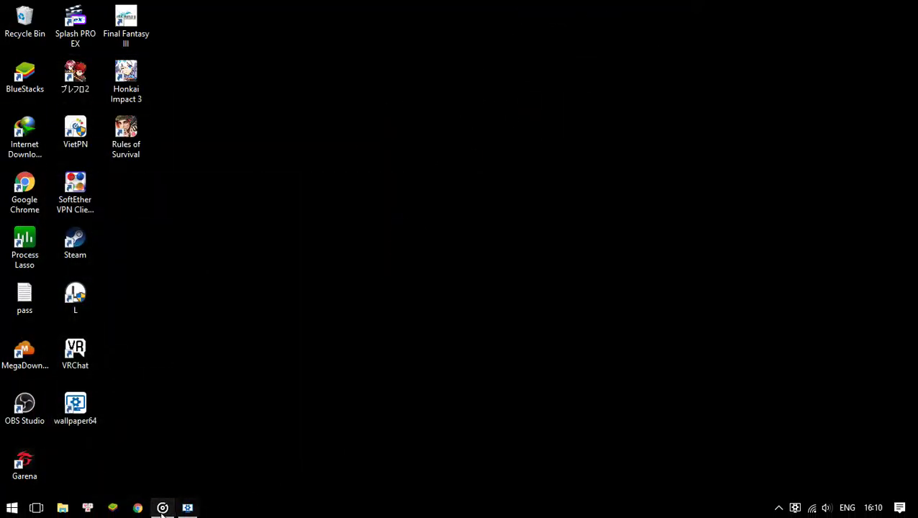
Apply the scene wallpaper Darjeeling | Girls und Panzer and view it on the desktop
click(187, 508)
click(534, 348)
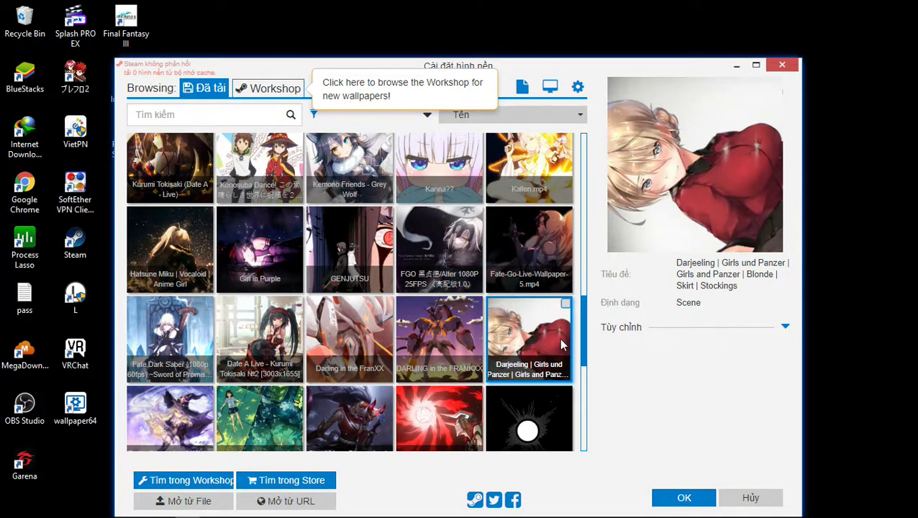
scroll(476, 328, down, 1)
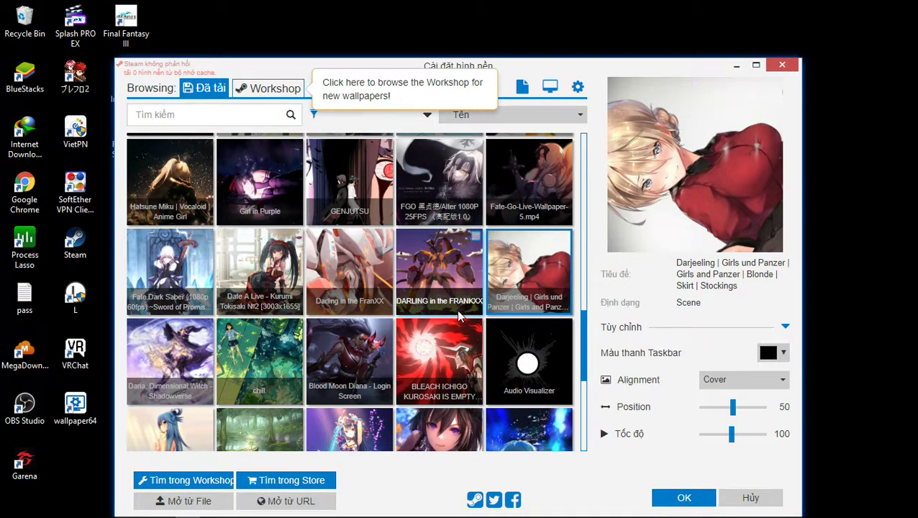
scroll(454, 308, down, 2)
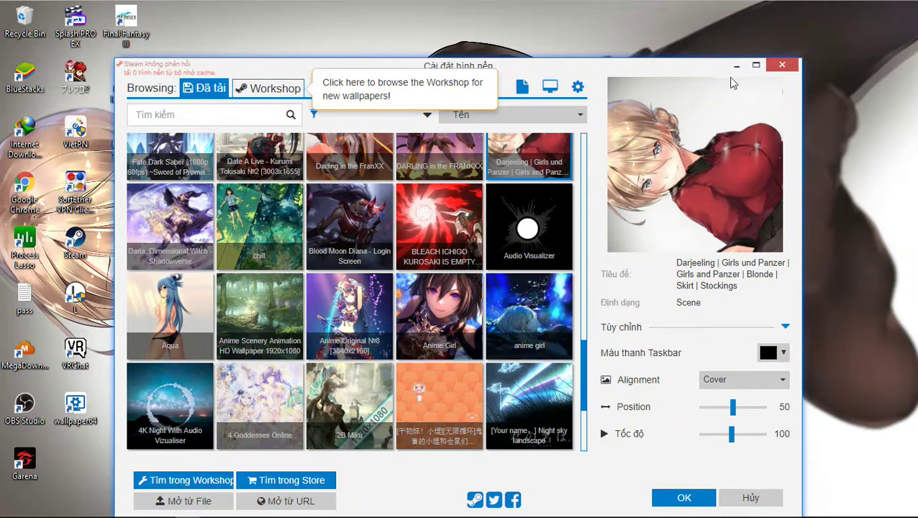
click(734, 71)
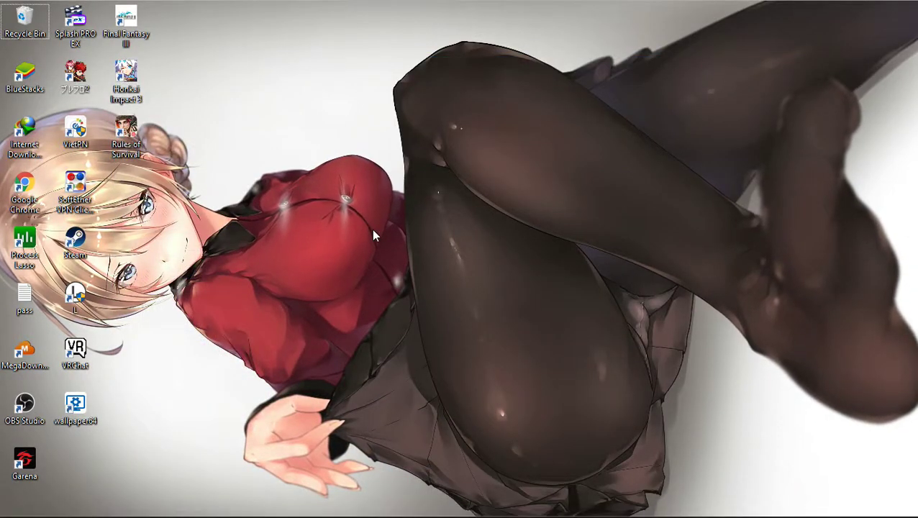
Apply the scene wallpaper Daria, Dimensional Witch - Shadowverse and view it on the desktop
mouse_move(57, 515)
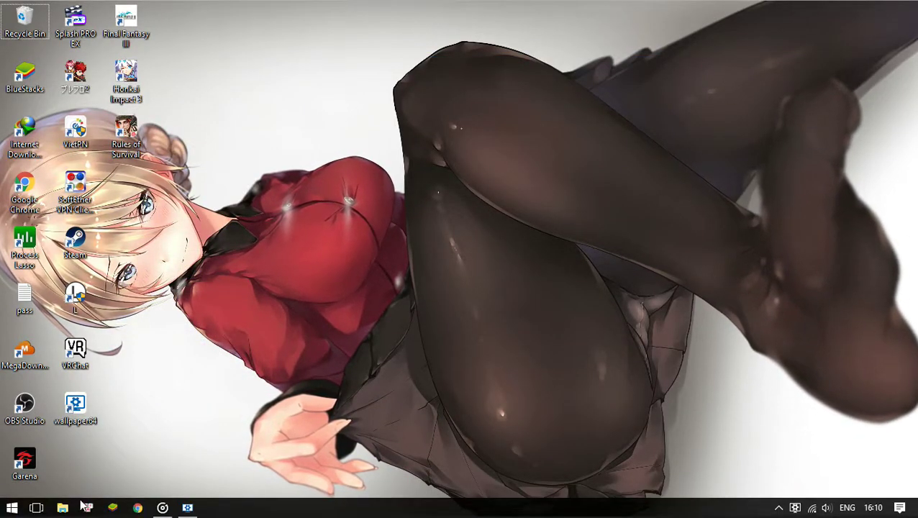
click(181, 509)
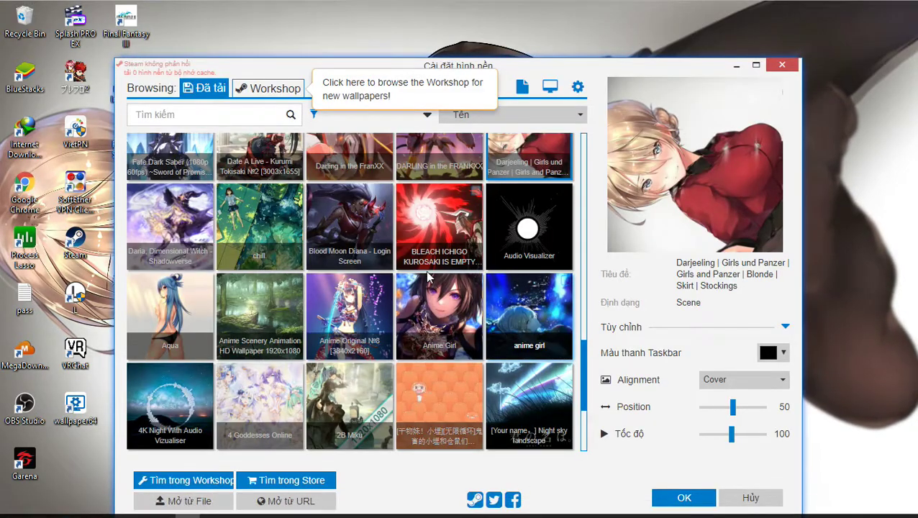
click(164, 223)
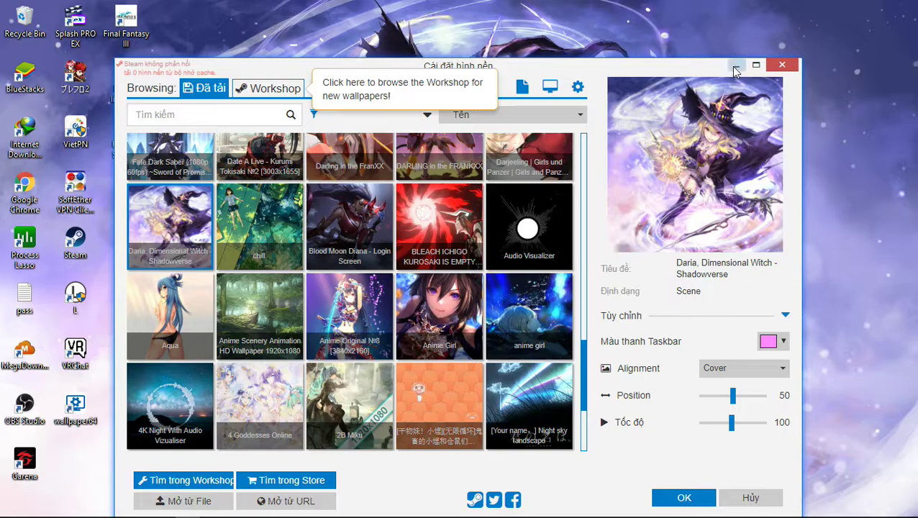
click(734, 67)
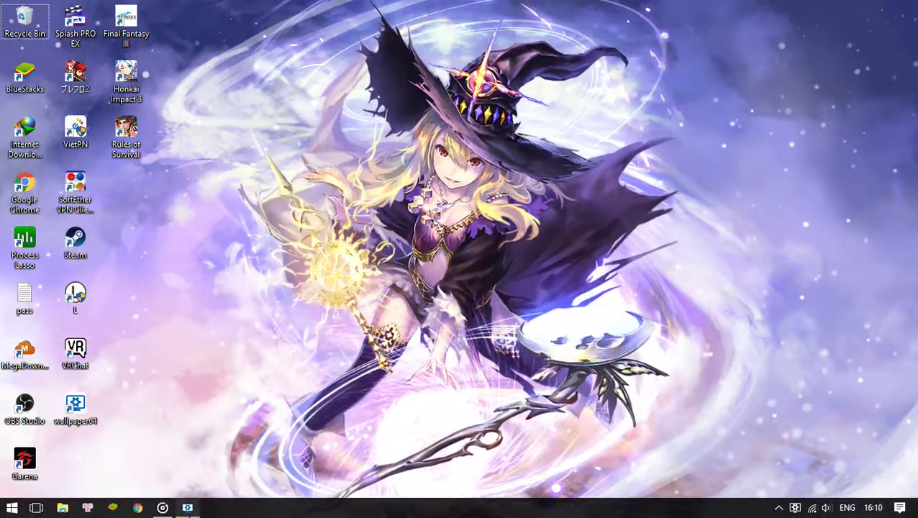
Apply the scene wallpaper chill. and view it on the desktop
click(187, 508)
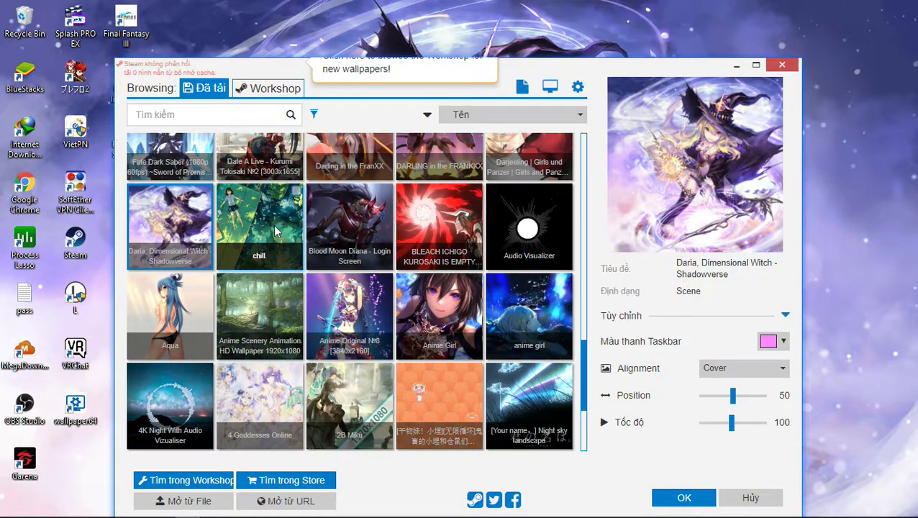
click(271, 225)
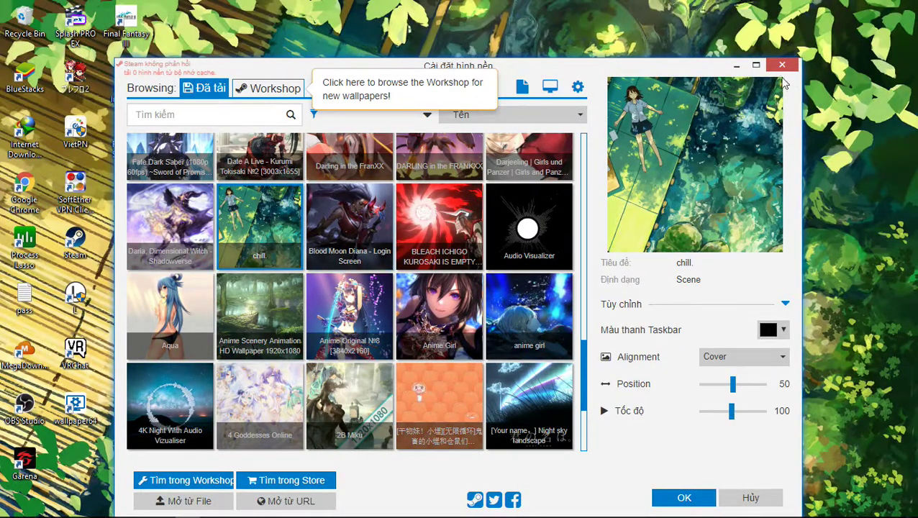
click(738, 66)
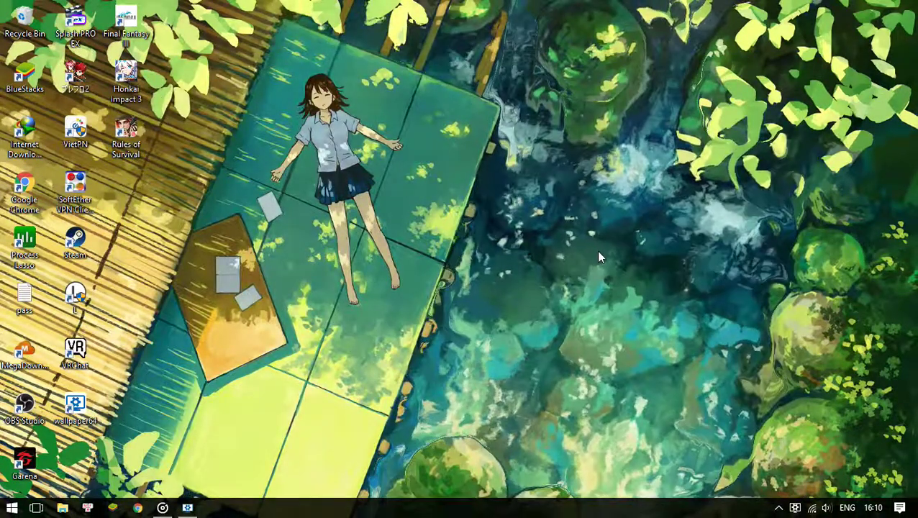
Apply the video wallpaper Blood Moon Diana - Login Screen and view it on the desktop
click(187, 507)
key(Right)
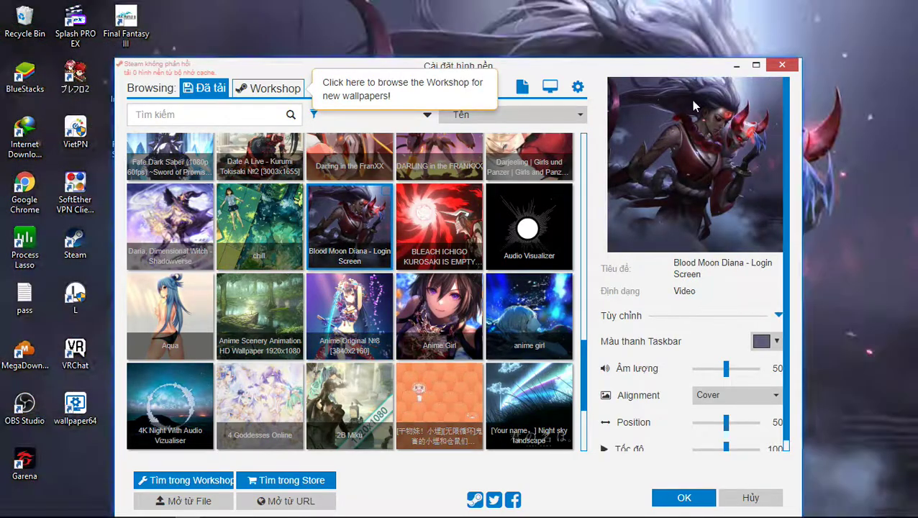
click(738, 65)
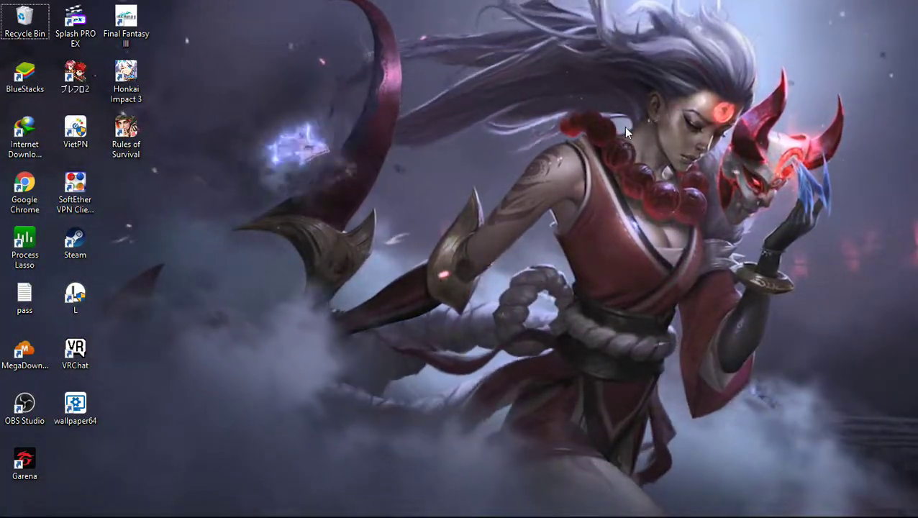
Apply the scene wallpaper BLEACH ICHIGO KUROSAKI IS EMPTY 1080 60FPS and view it on the desktop
mouse_move(156, 479)
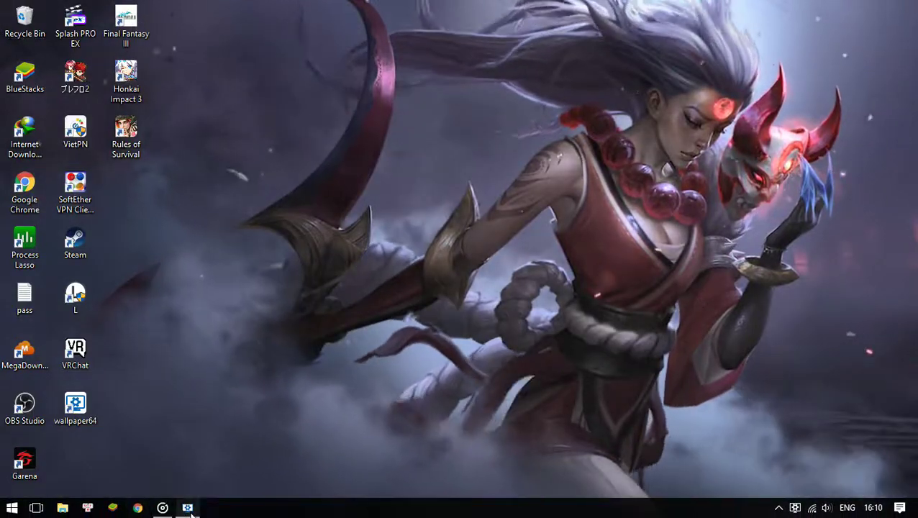
click(187, 508)
click(452, 226)
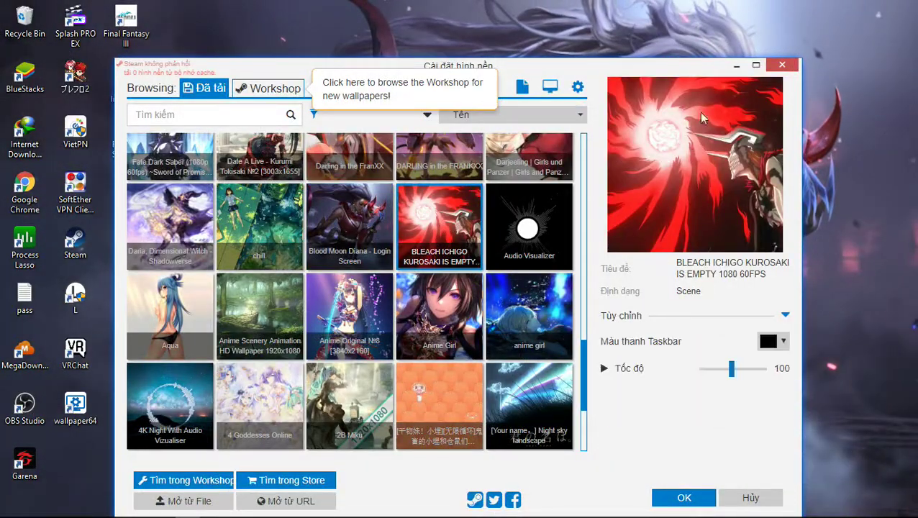
click(735, 65)
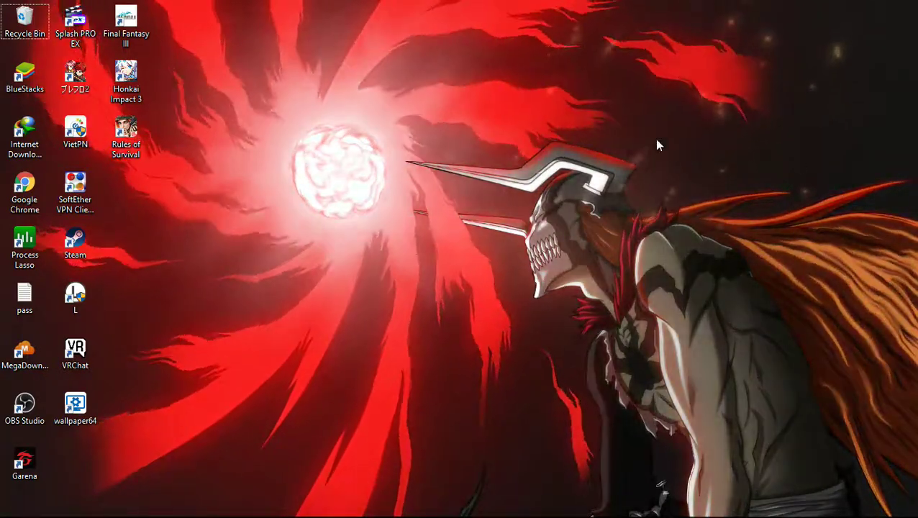
Hide the desktop icons to view the wallpaper unobstructed, and show them again
right_click(511, 118)
mouse_move(554, 146)
click(719, 290)
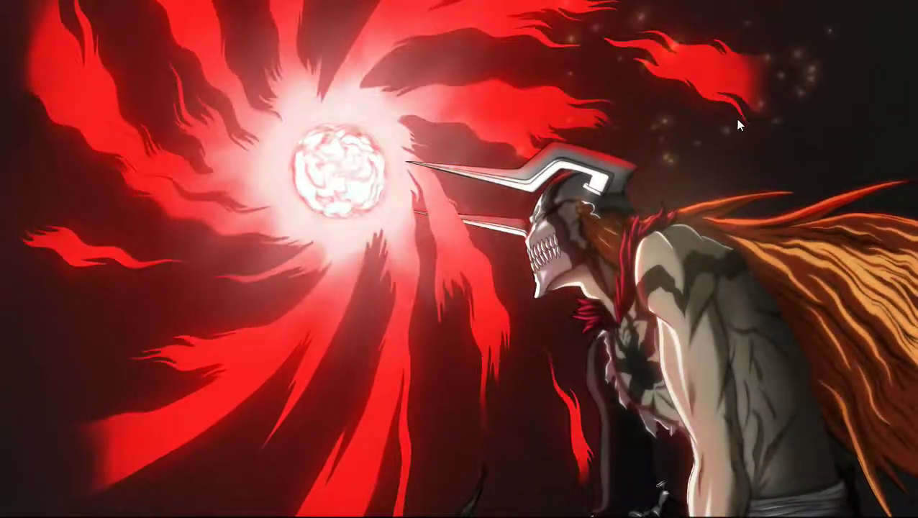
right_click(552, 94)
mouse_move(572, 126)
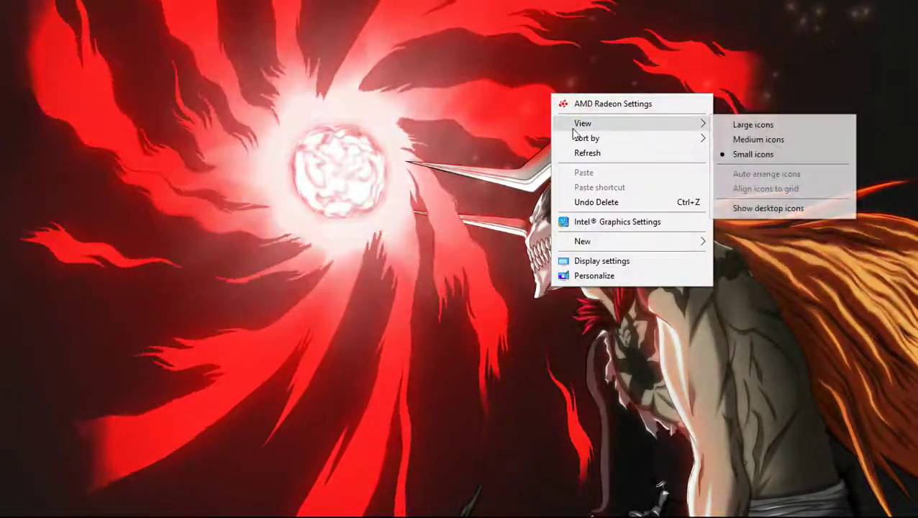
click(721, 205)
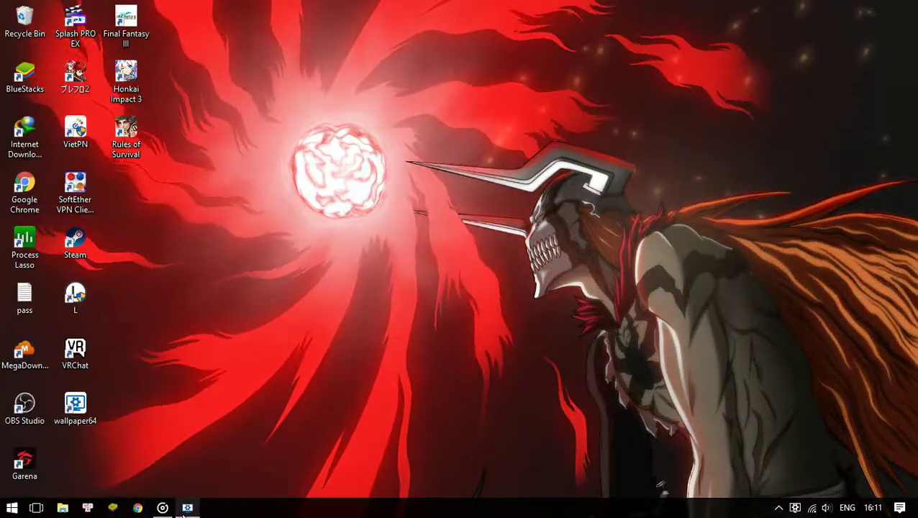
Apply the web wallpaper Audio Visualizer and view it on the desktop
click(186, 508)
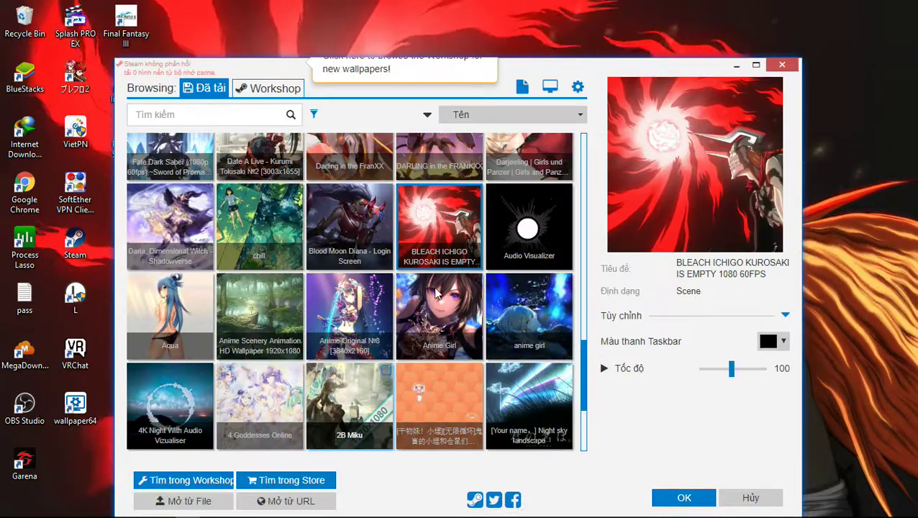
click(518, 238)
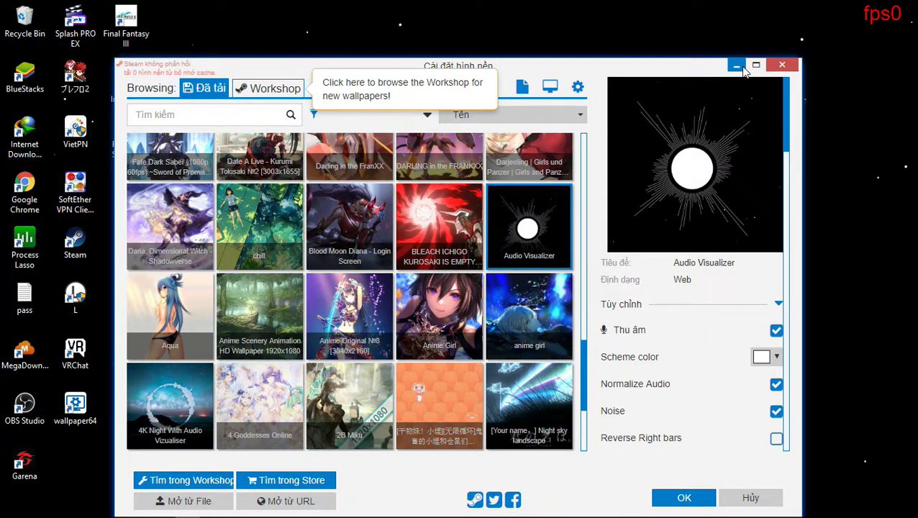
click(736, 67)
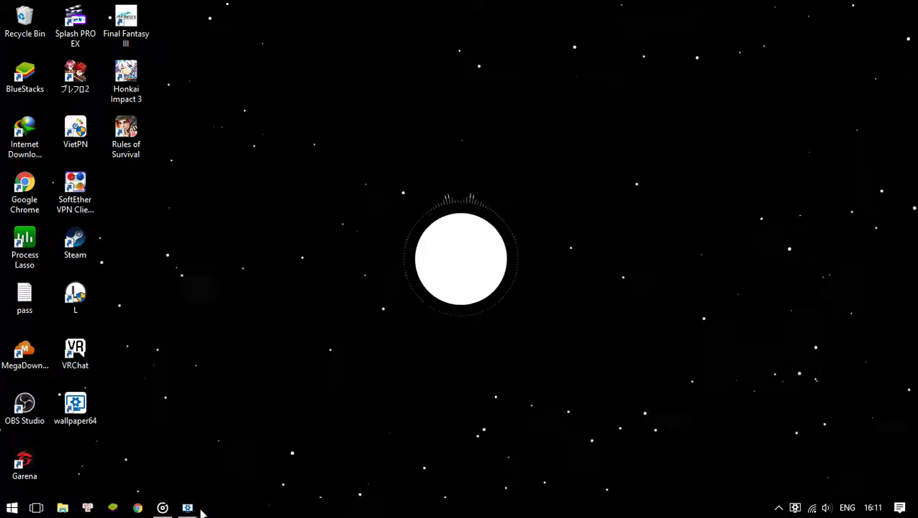
mouse_move(189, 510)
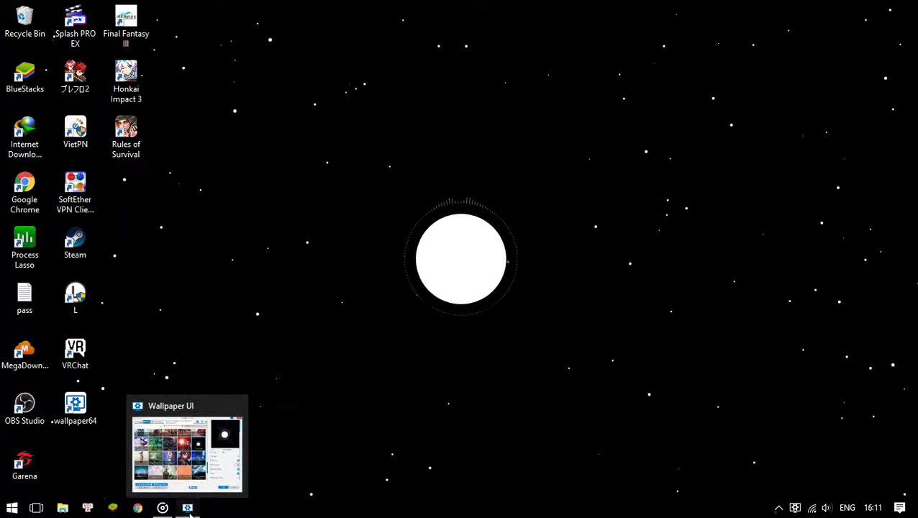
Examine the Audio Visualizer wallpaper's properties, from background, clock and circle logo to particles, overlay and bass effects
click(189, 508)
scroll(662, 367, down, 5)
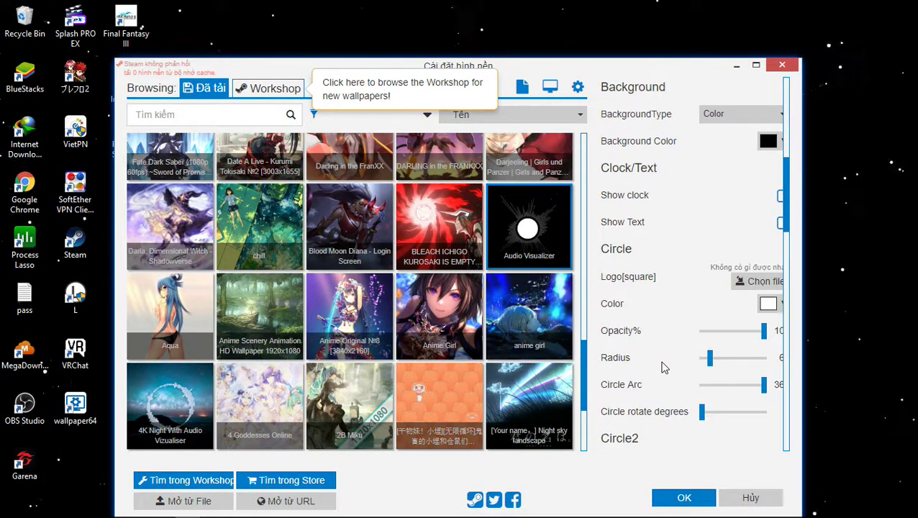
scroll(650, 321, down, 5)
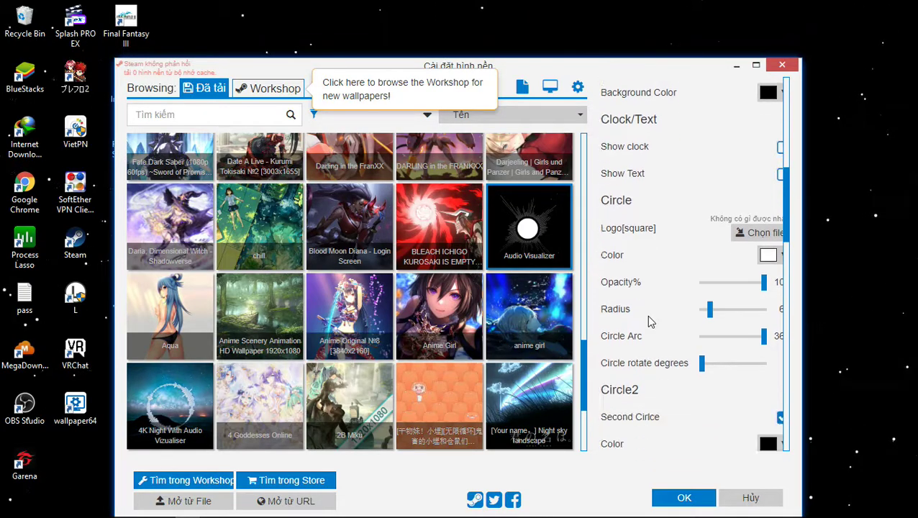
scroll(649, 322, up, 5)
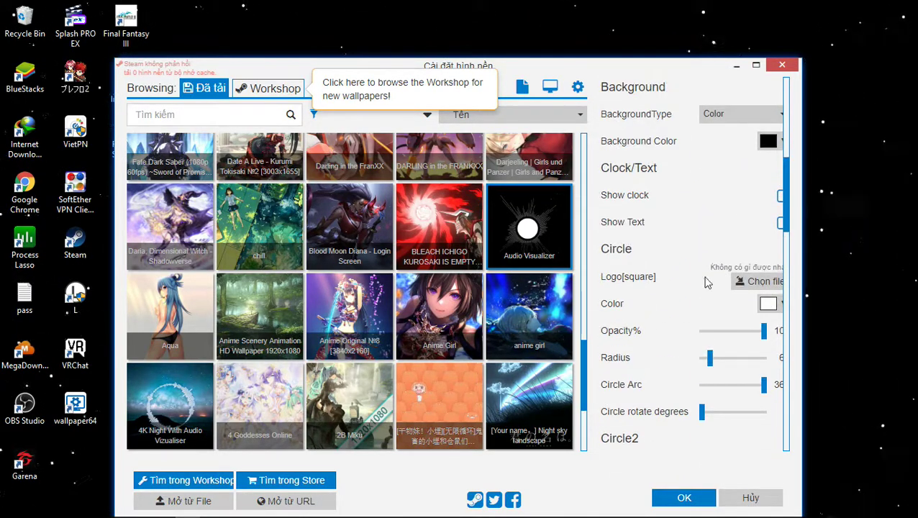
click(747, 281)
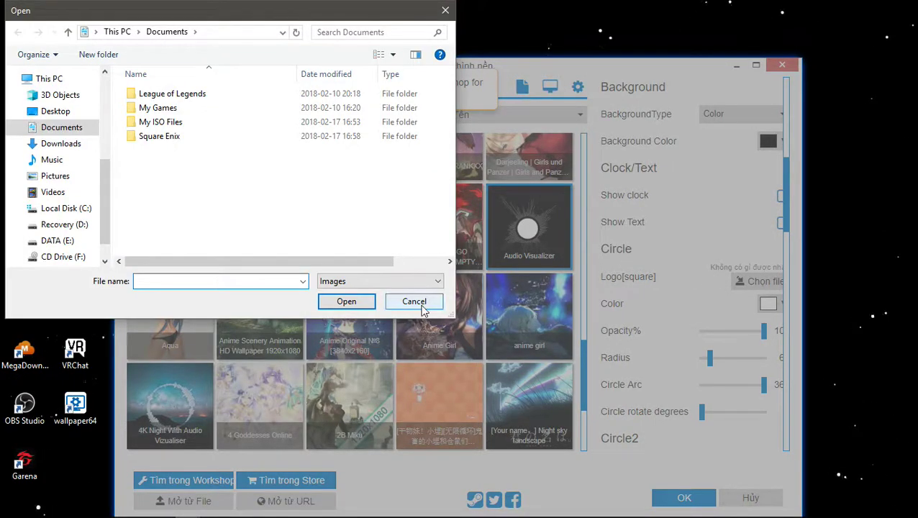
click(422, 307)
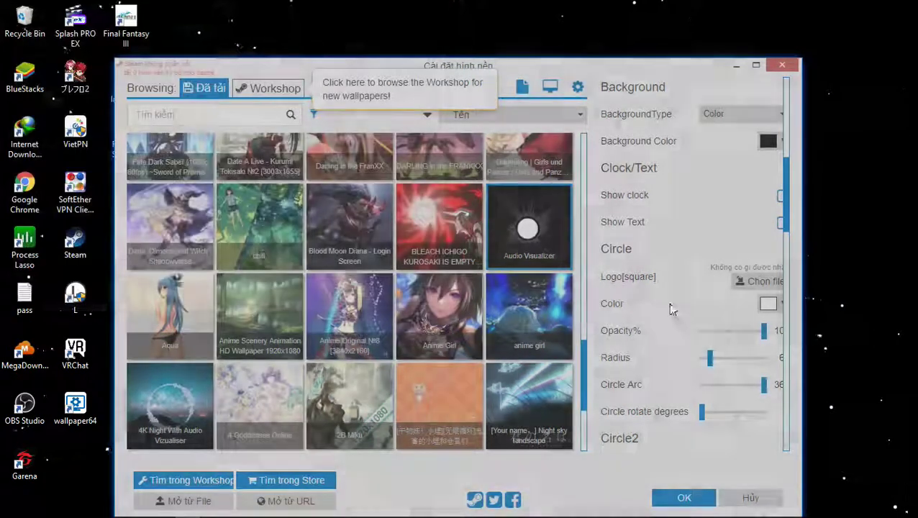
scroll(691, 306, down, 8)
scroll(702, 304, down, 5)
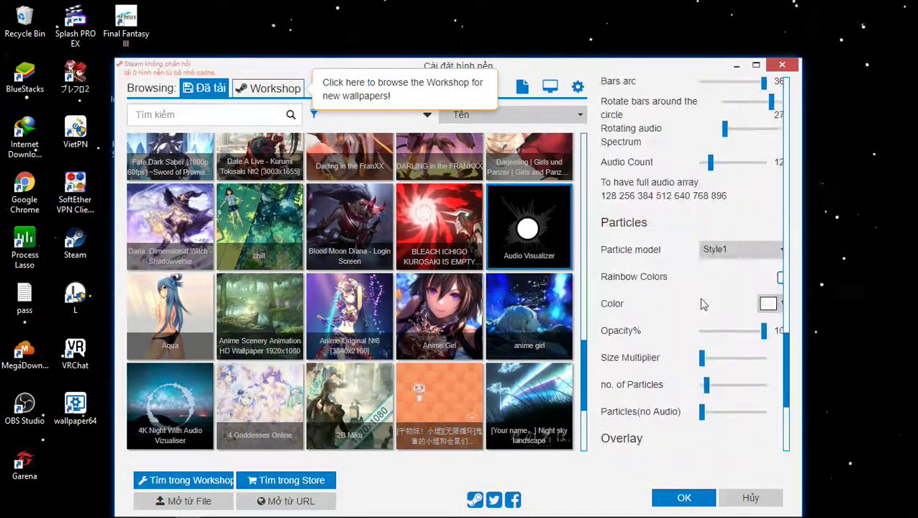
scroll(701, 308, down, 3)
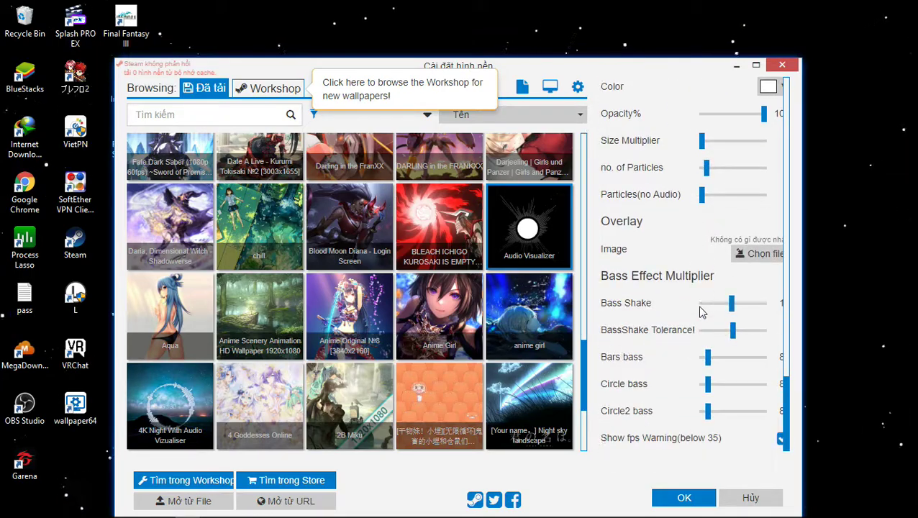
Browse the ảnh folder on DATA (E:) for a possible overlay image for the Audio Visualizer, without choosing a file
click(760, 254)
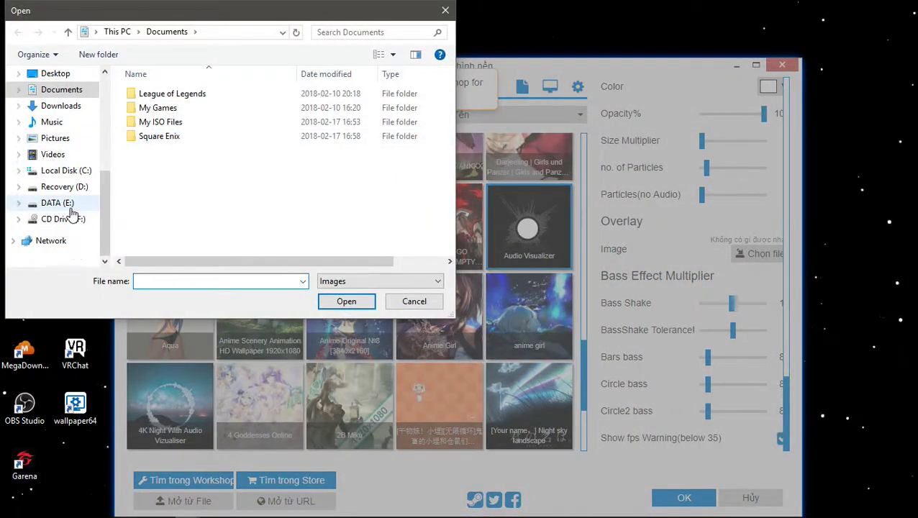
click(58, 203)
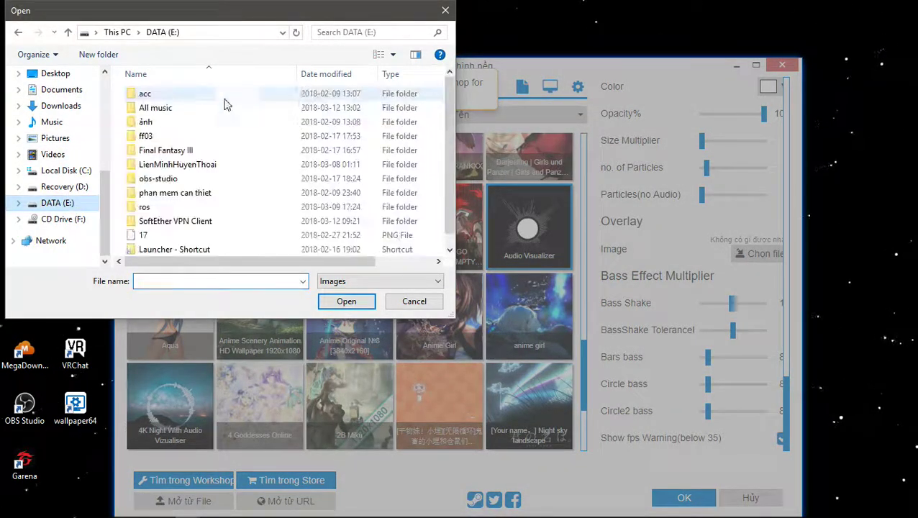
double_click(150, 124)
scroll(261, 196, down, 2)
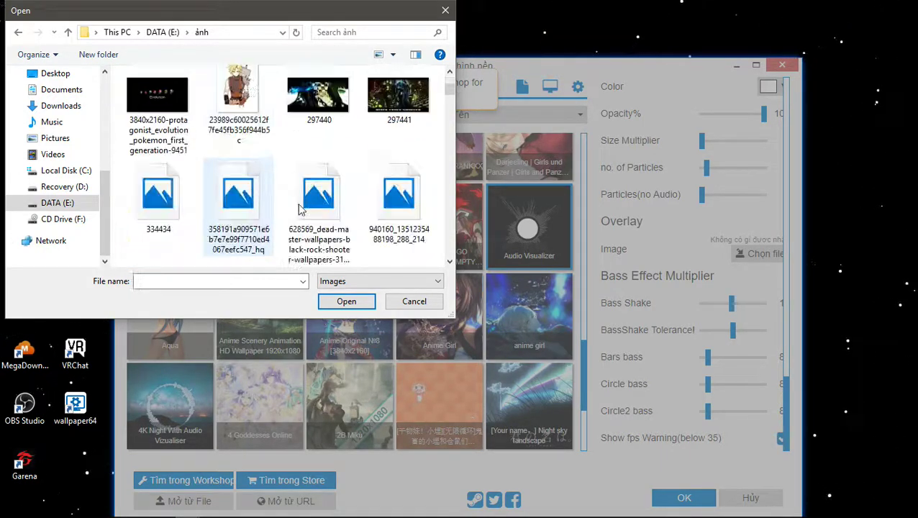
scroll(306, 234, down, 5)
scroll(229, 143, down, 3)
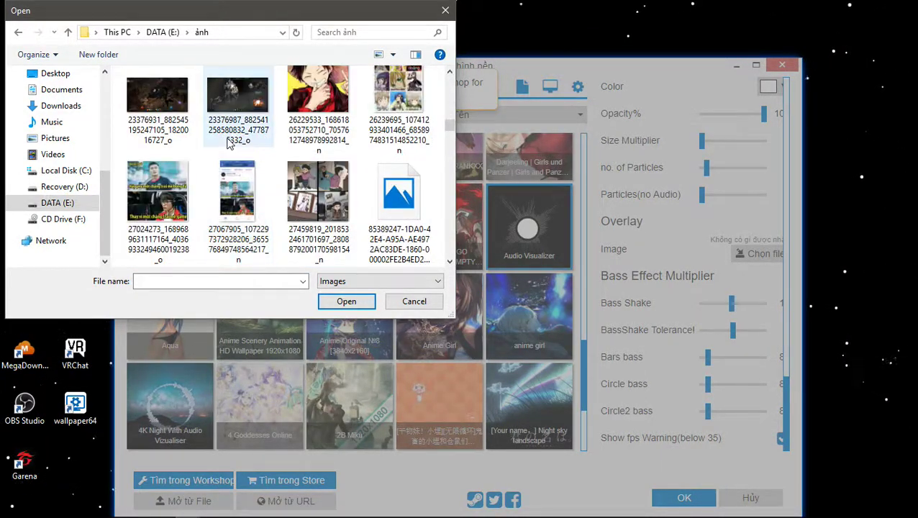
scroll(259, 169, down, 3)
scroll(262, 154, down, 5)
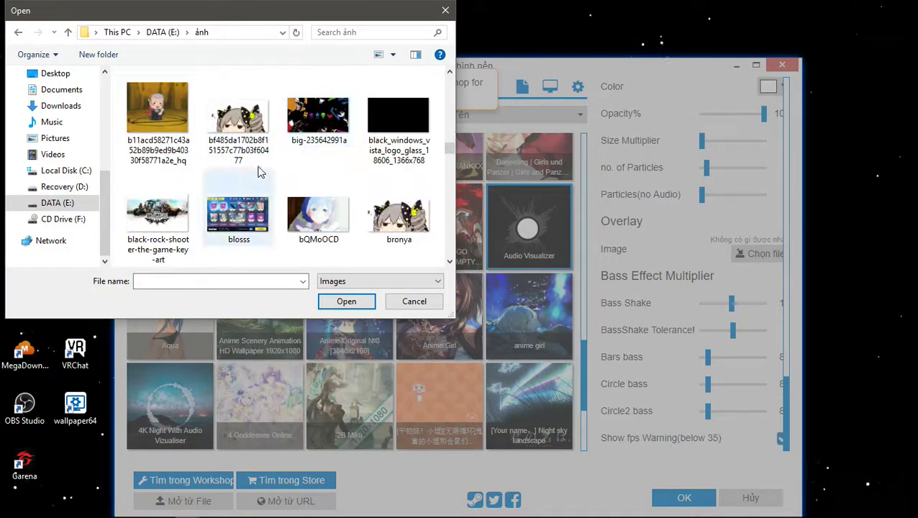
scroll(270, 169, down, 6)
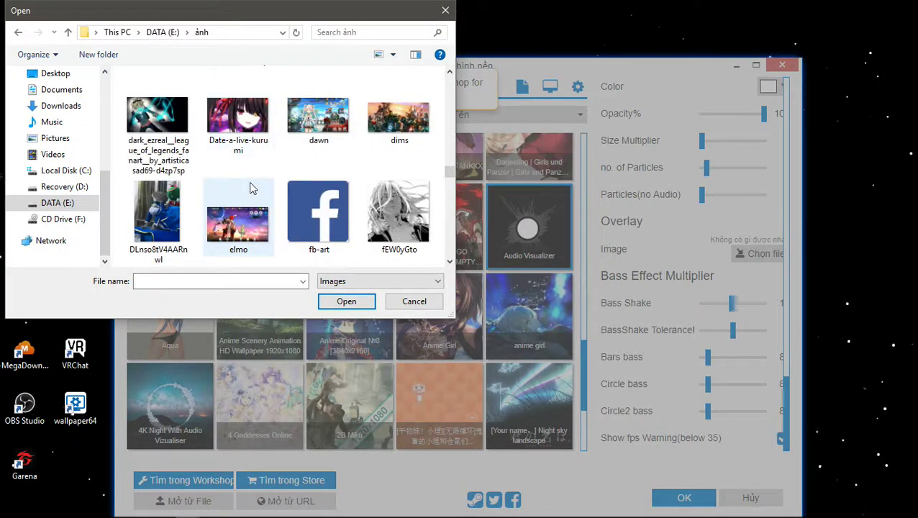
scroll(273, 177, down, 8)
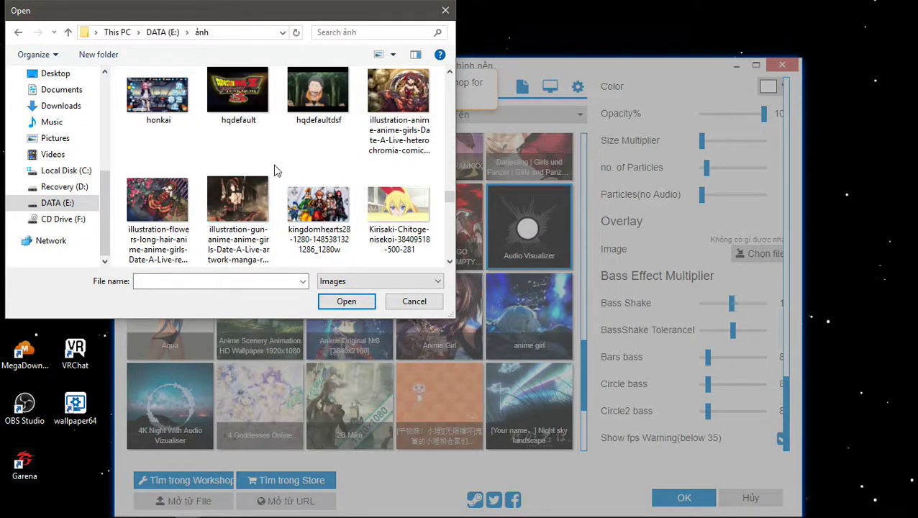
scroll(284, 184, down, 8)
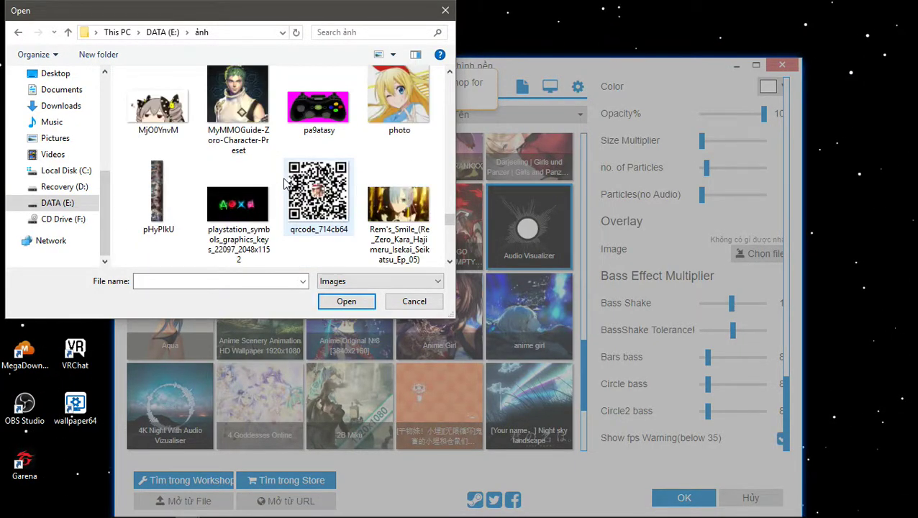
scroll(284, 184, down, 3)
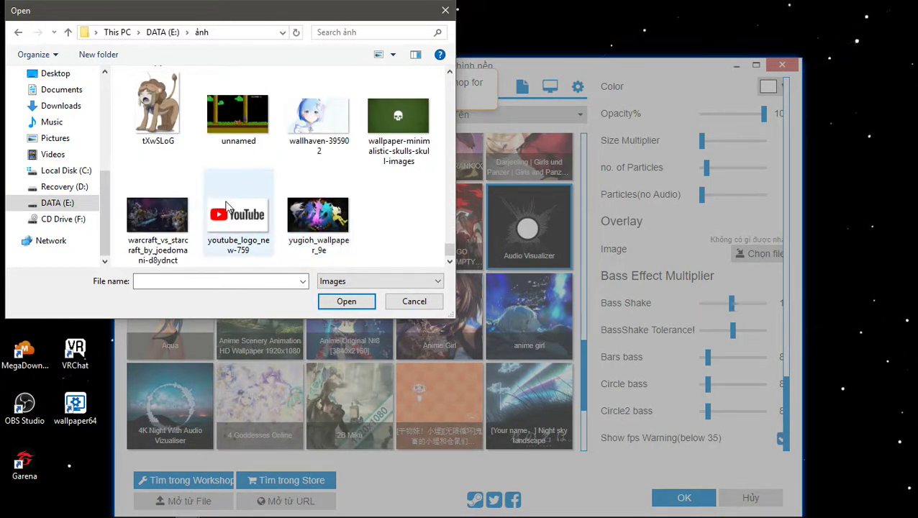
scroll(237, 205, up, 2)
scroll(241, 204, up, 10)
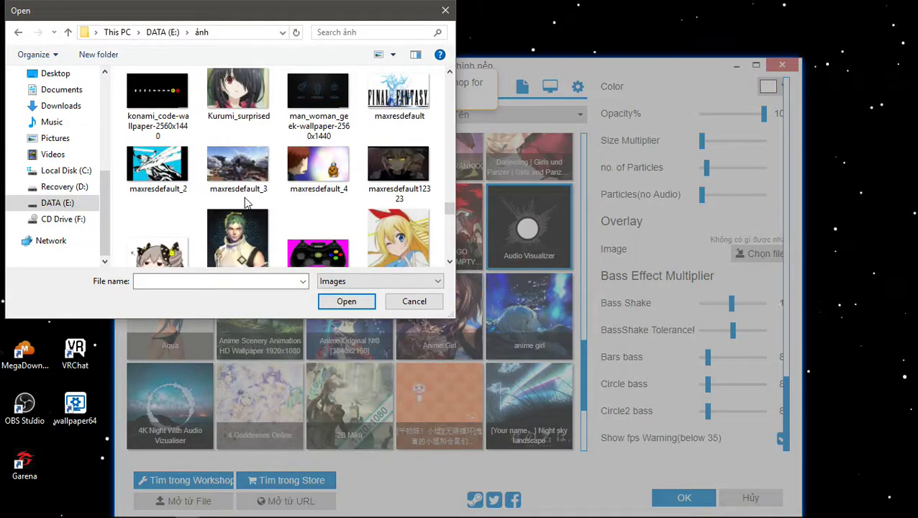
scroll(296, 202, up, 2)
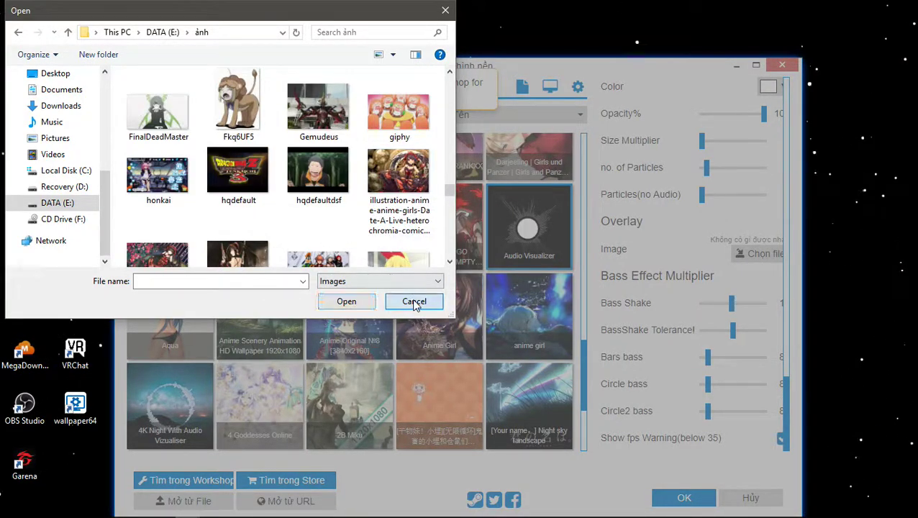
click(413, 301)
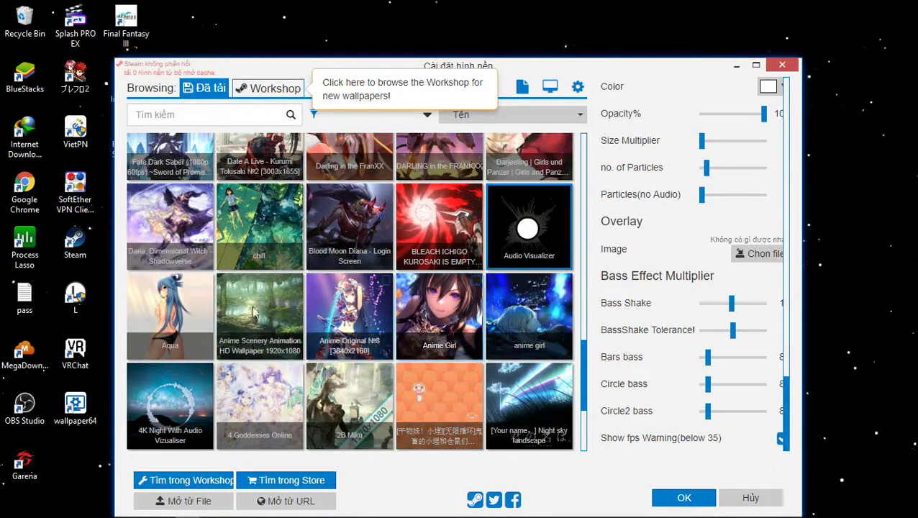
Apply the scene wallpapers Aqua and Anime Scenery Animation HD Wallpaper 1920x1080 in turn, viewing each on the desktop
click(203, 306)
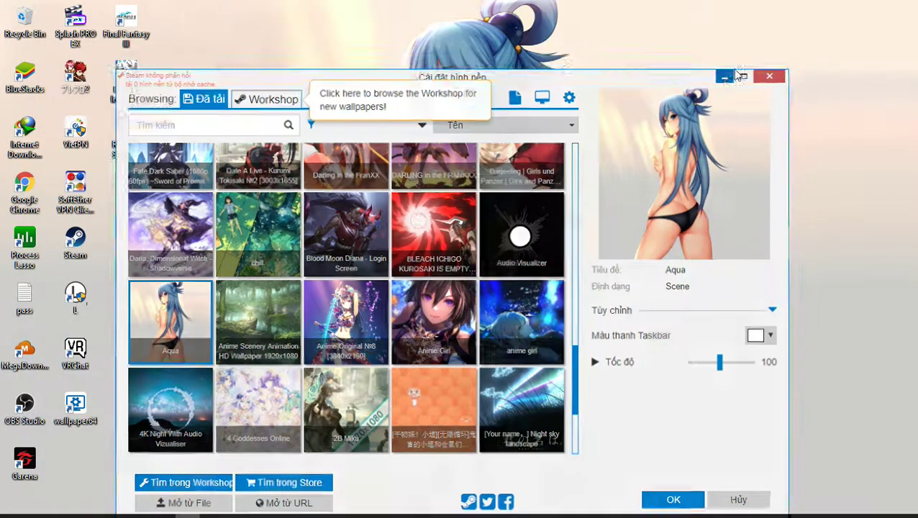
click(736, 65)
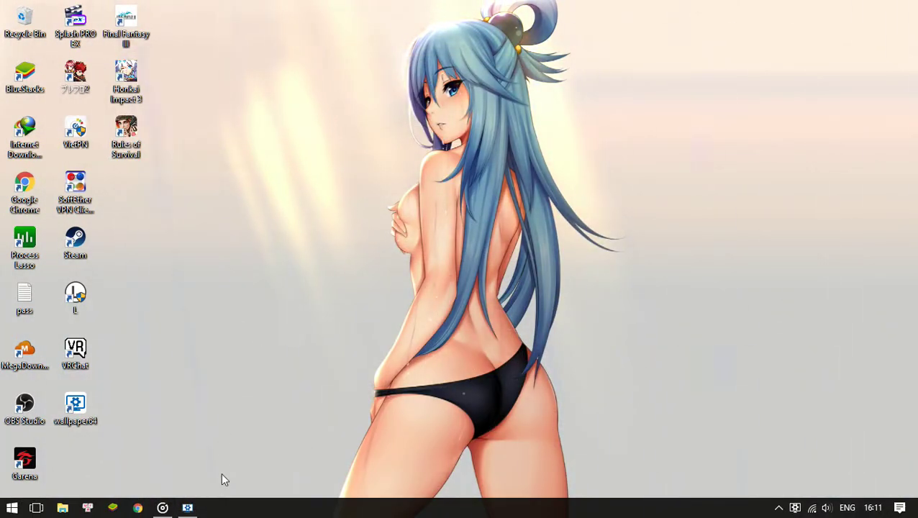
click(187, 507)
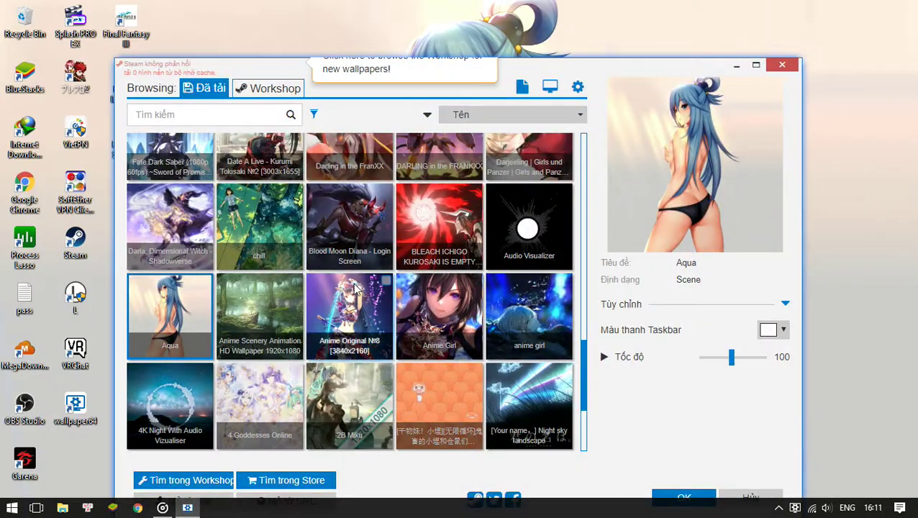
click(272, 328)
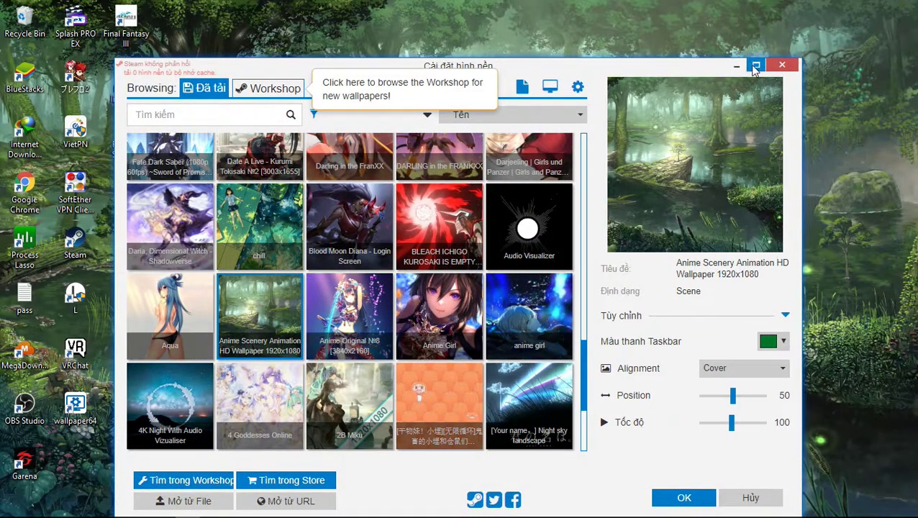
click(736, 66)
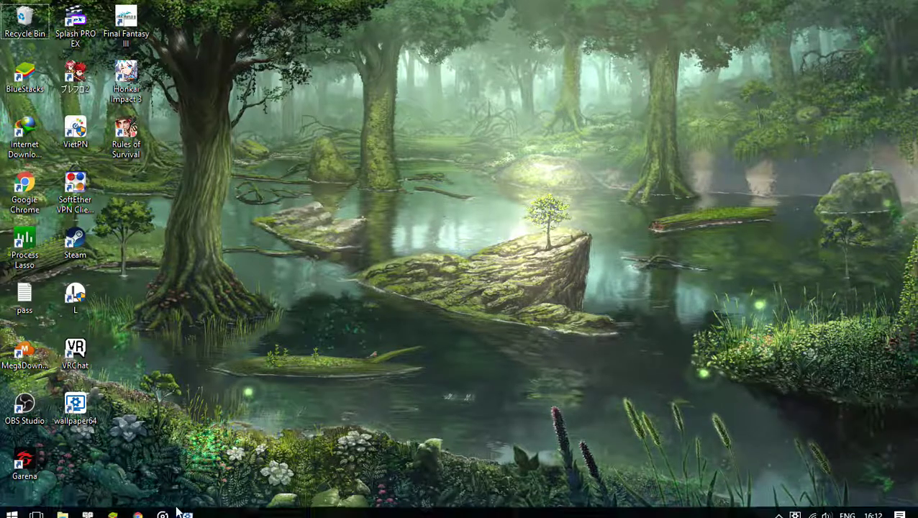
Apply the scene wallpaper Anime Original №8 [3840x2160], followed by Anime Girl, and view Anime Girl on the desktop
click(191, 509)
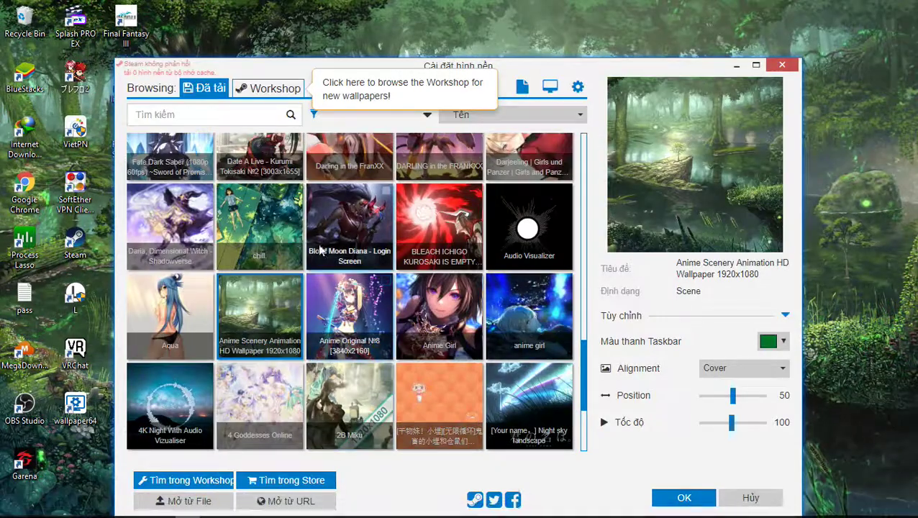
click(350, 317)
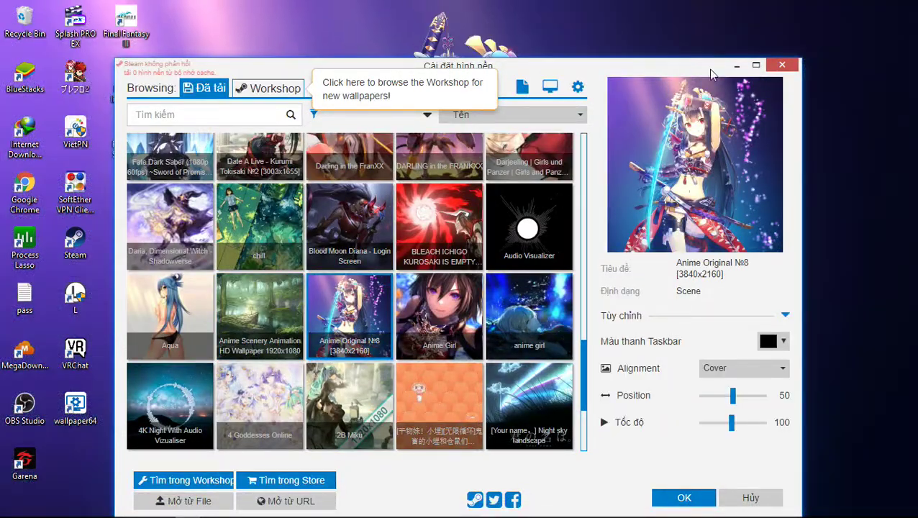
drag(665, 68, 697, 57)
click(470, 308)
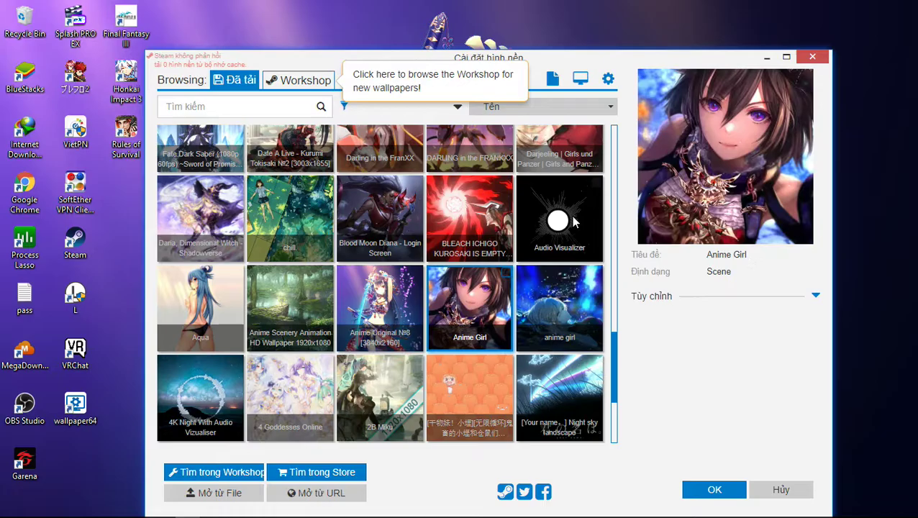
click(767, 60)
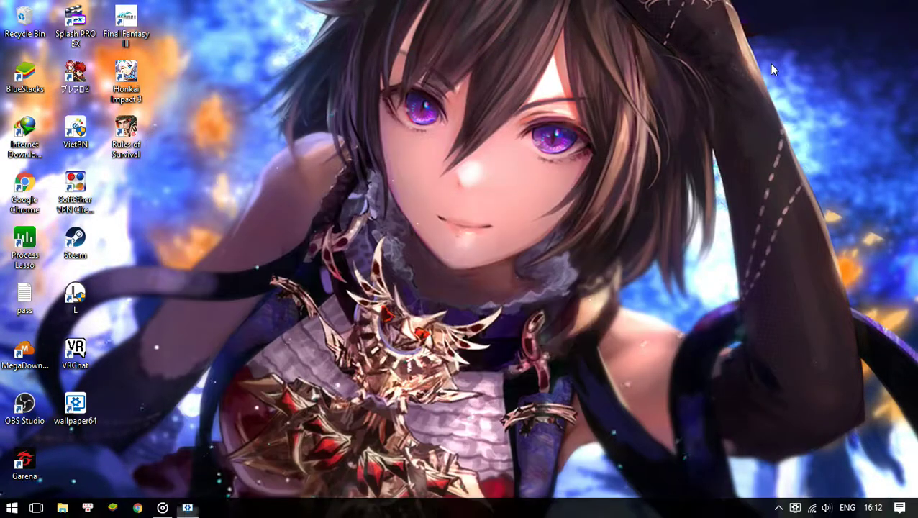
Apply the blue night-scene wallpaper titled anime girl in lowercase and view it on the desktop
click(188, 508)
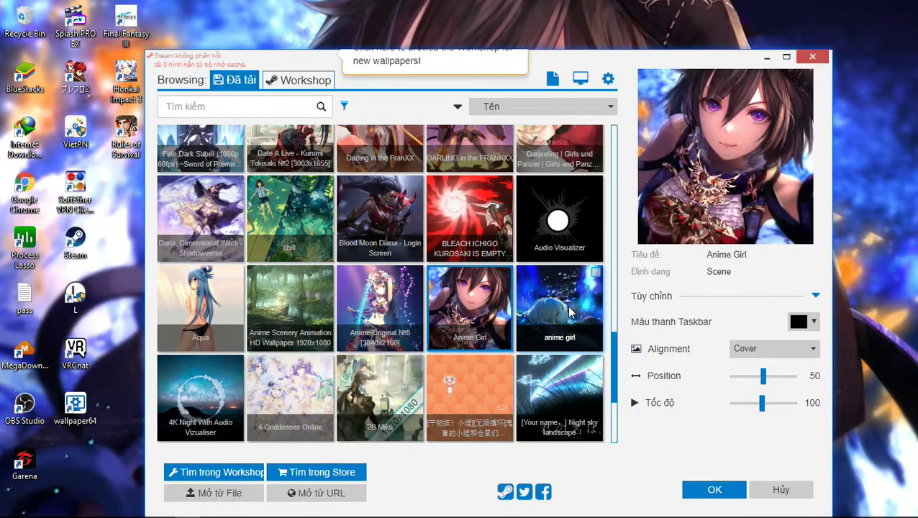
click(568, 310)
click(768, 61)
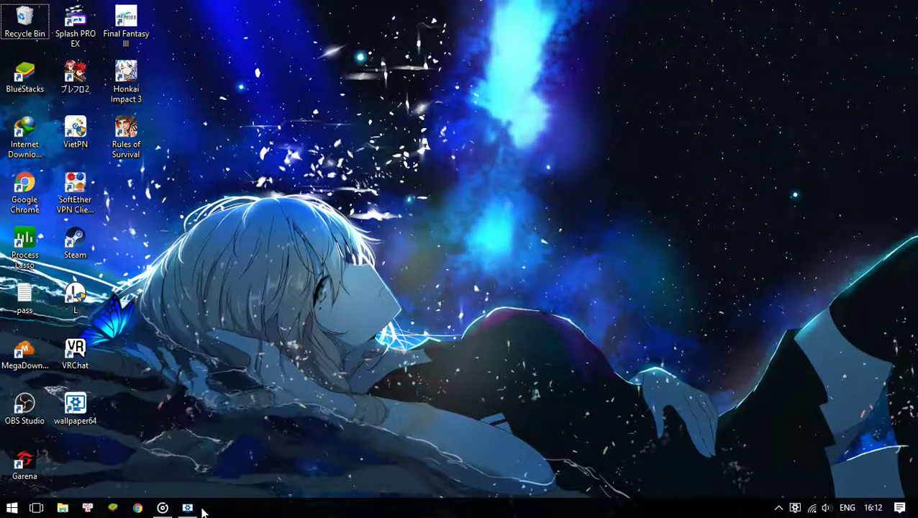
Apply the web wallpaper 4K Night With Audio Vizualiser and view it on the desktop
click(187, 512)
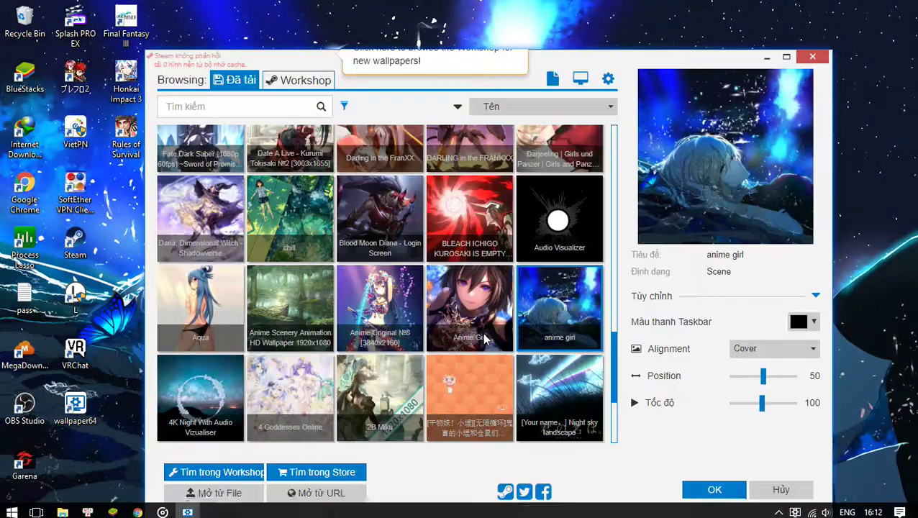
scroll(503, 328, down, 1)
click(229, 333)
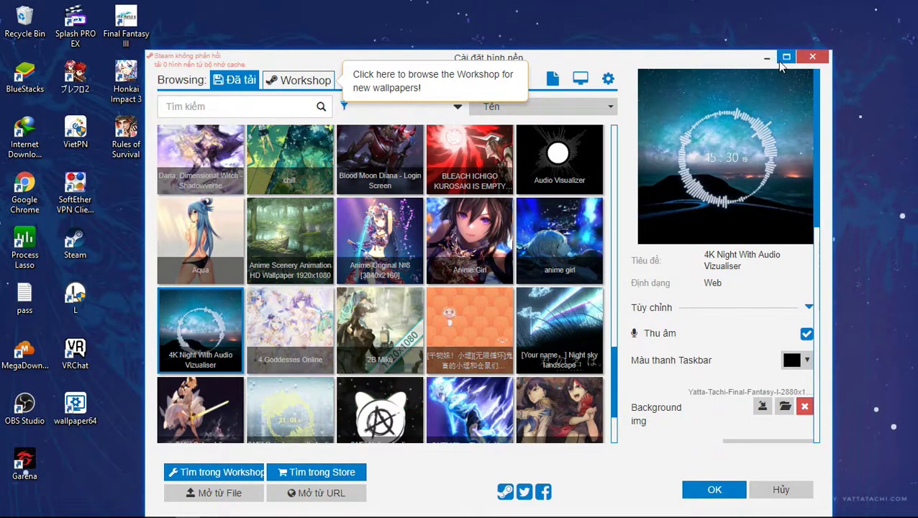
click(766, 57)
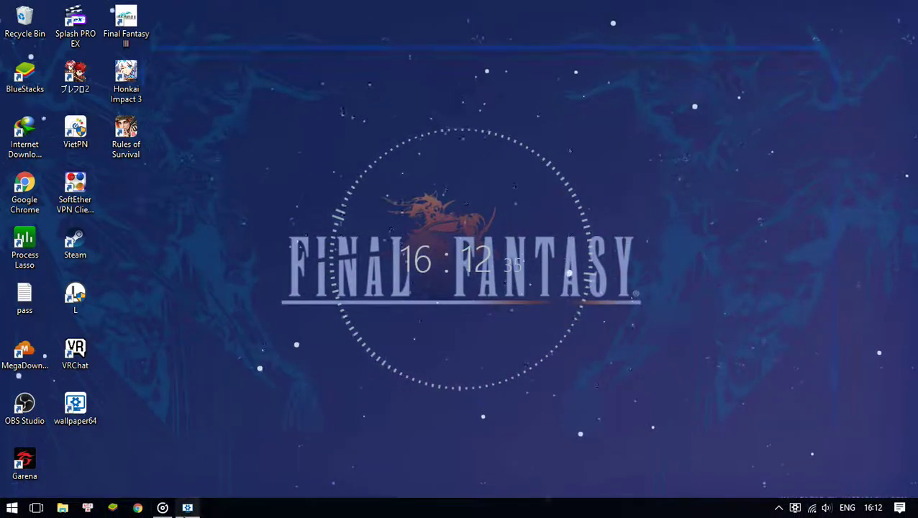
Switch to the music player, set its volume to 13, and return to the desktop to view the audio visualizer reacting
click(187, 507)
click(162, 508)
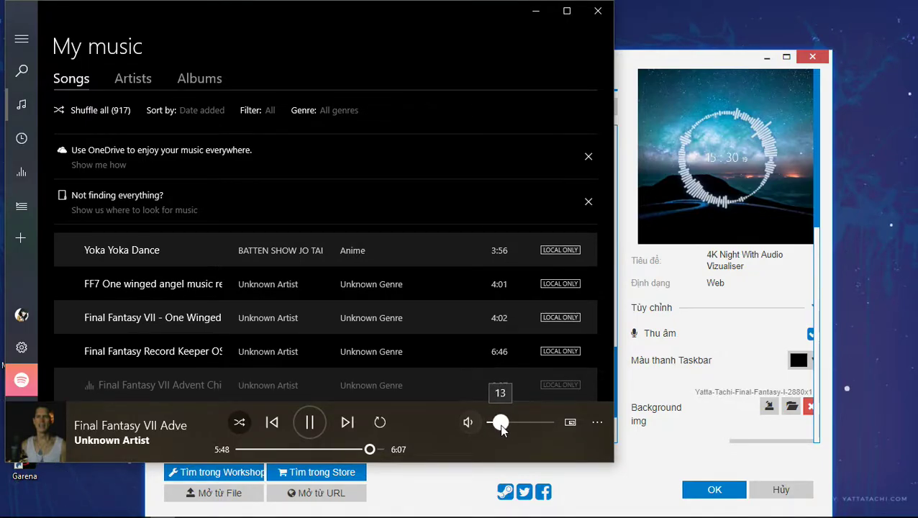
click(531, 13)
click(767, 58)
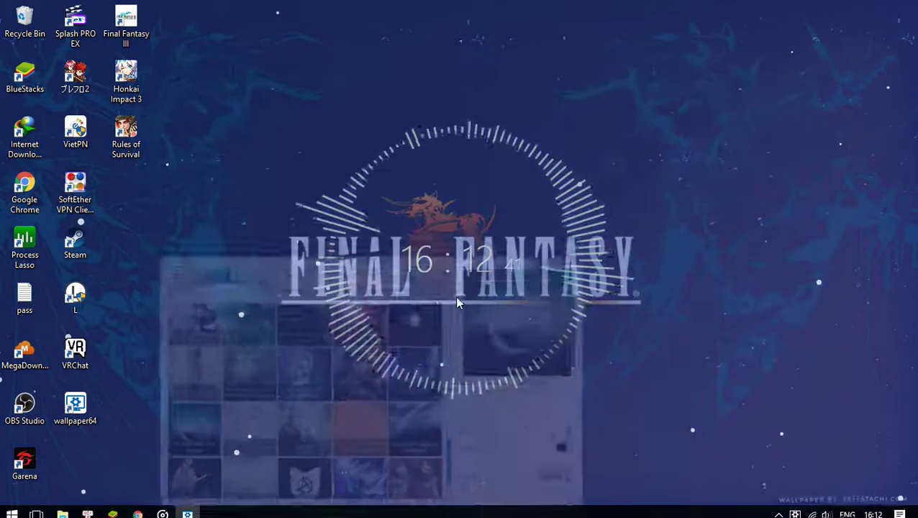
Refresh the desktop, set the visualizer style of 4K Night With Audio Vizualiser to 1, and return to the desktop
right_click(453, 139)
click(483, 200)
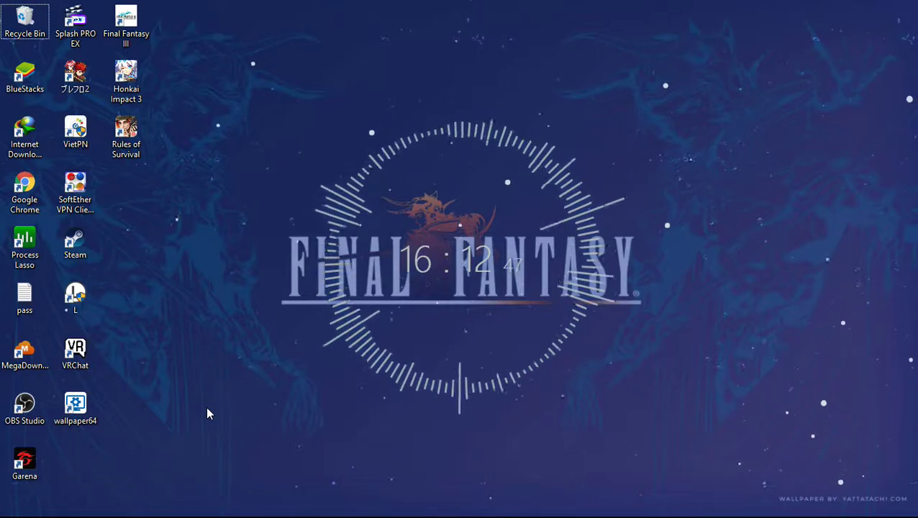
click(189, 508)
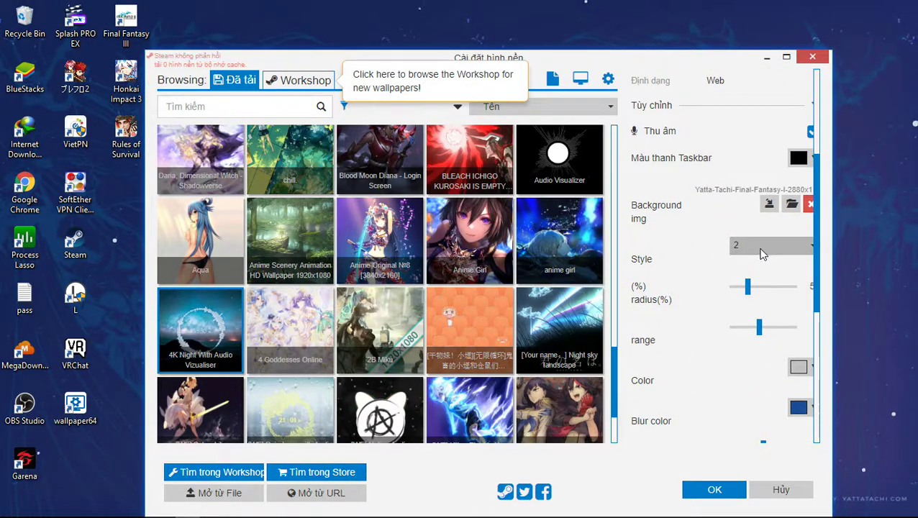
click(766, 60)
Check the song list in the music player and return to the desktop to view the visualizer reacting
click(163, 508)
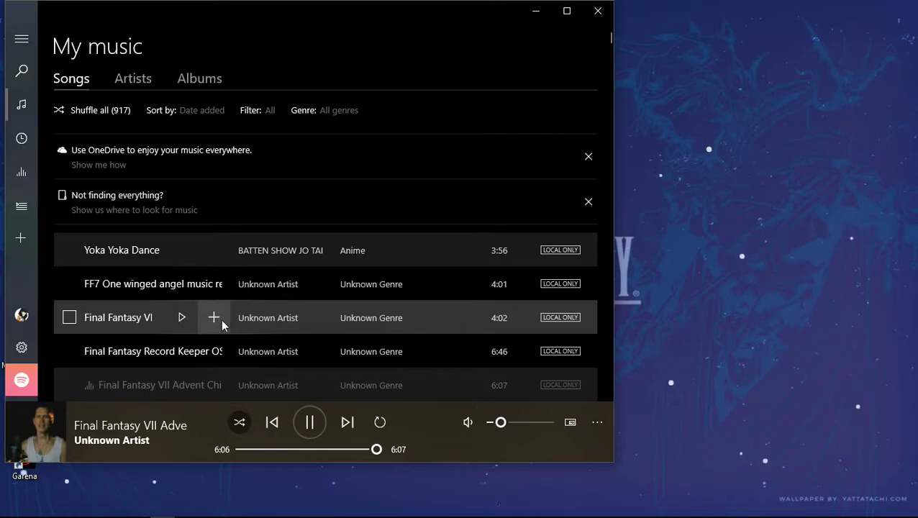
scroll(222, 317, down, 1)
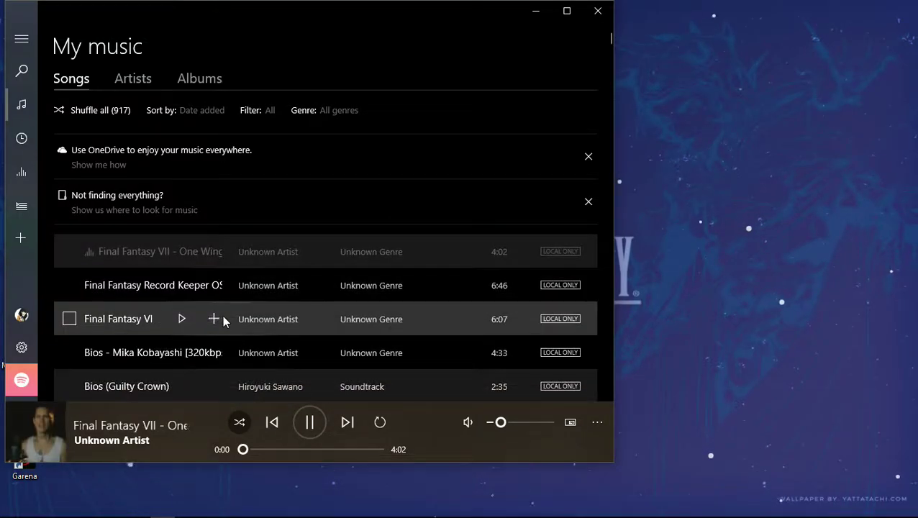
click(536, 12)
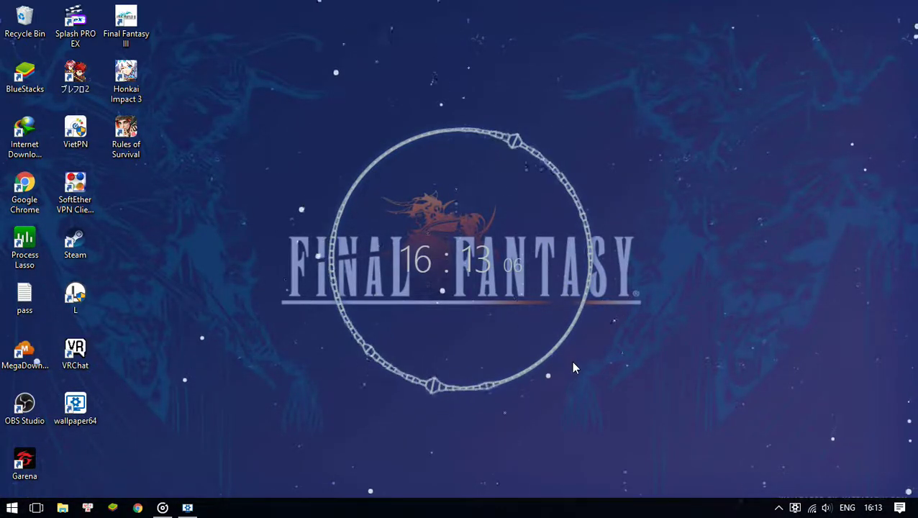
Set the visualizer's Color to dark blue #00008b and view it on the desktop
click(187, 508)
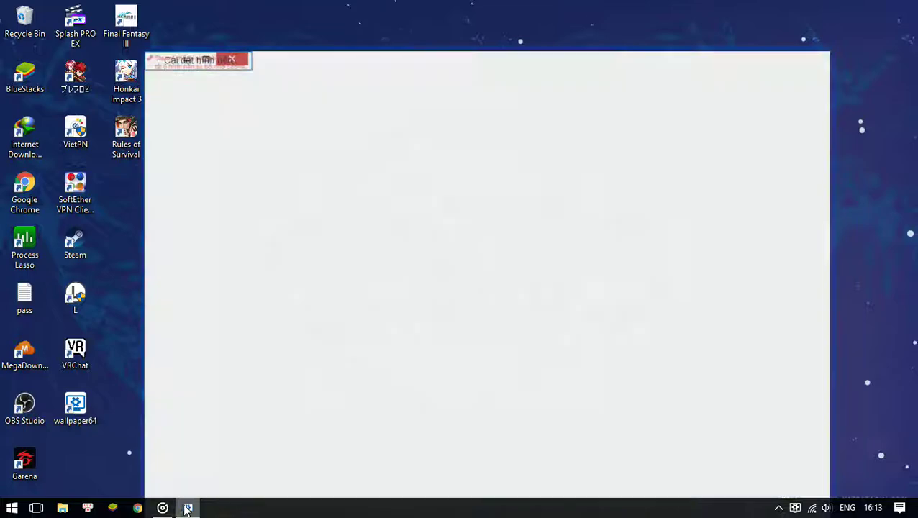
scroll(767, 375, down, 3)
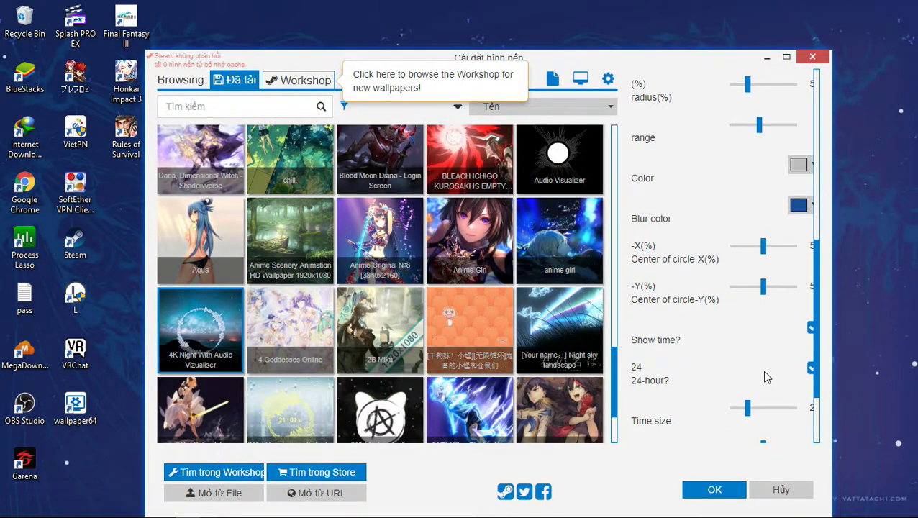
scroll(805, 229, up, 2)
click(800, 233)
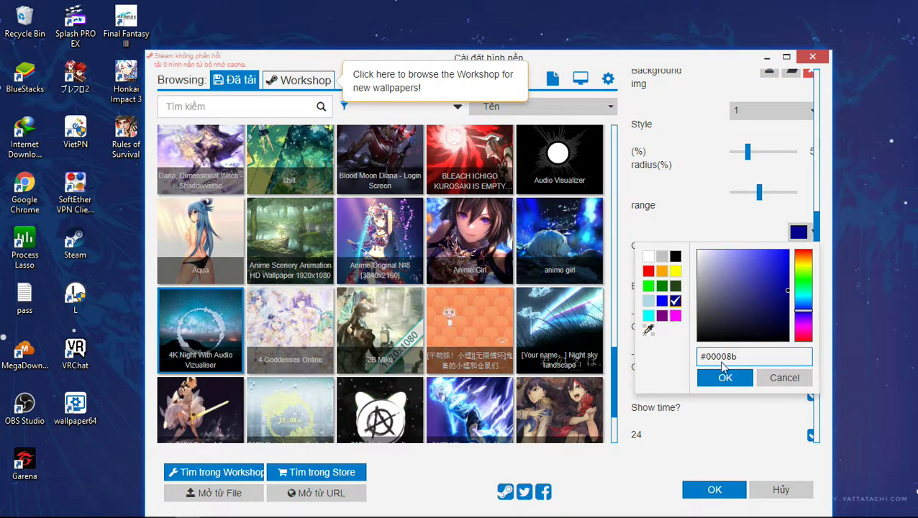
click(725, 377)
click(768, 56)
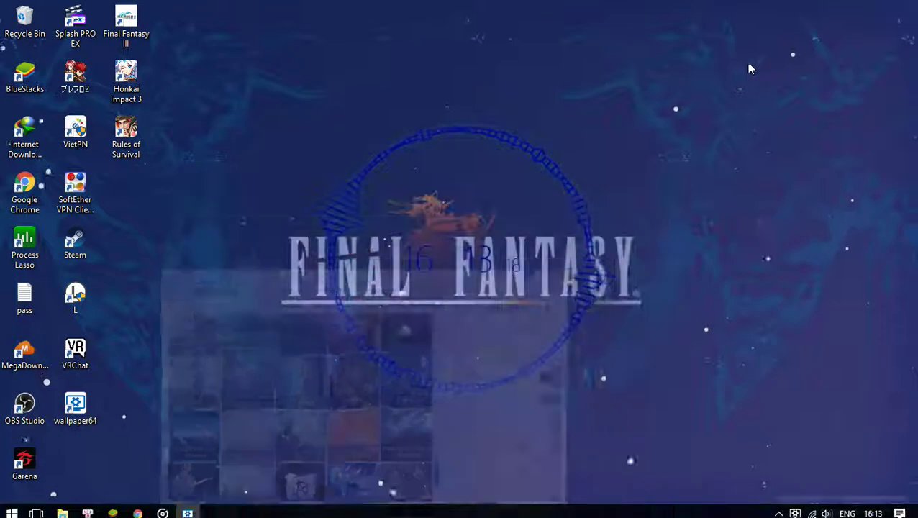
Set the visualizer's Color to purple #800080 and view it on the desktop
click(187, 508)
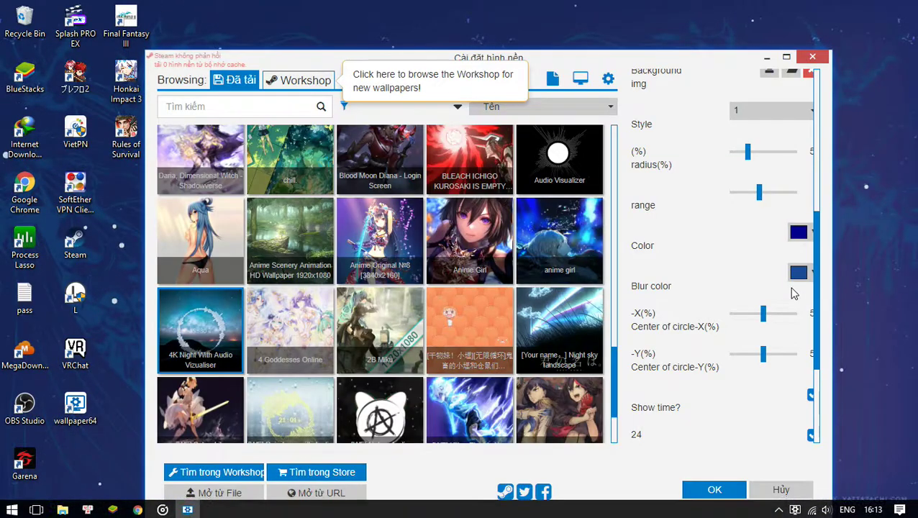
click(799, 232)
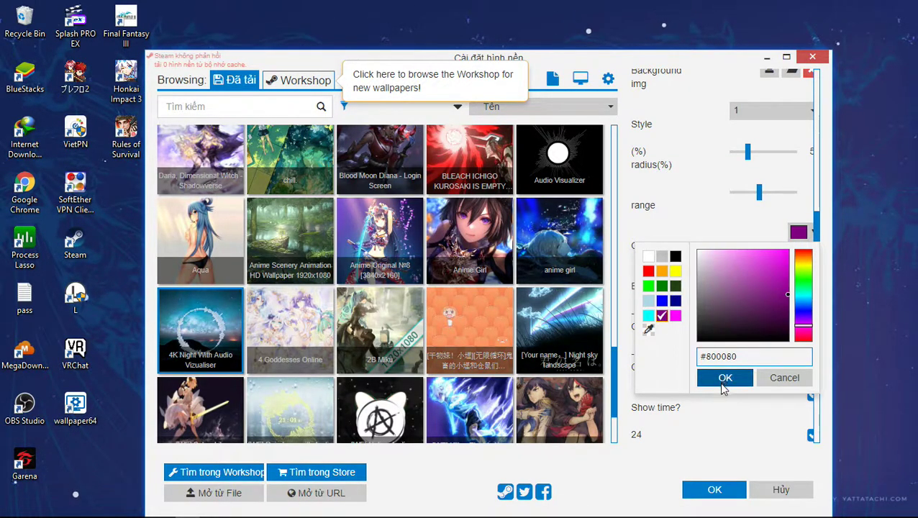
click(724, 377)
click(767, 58)
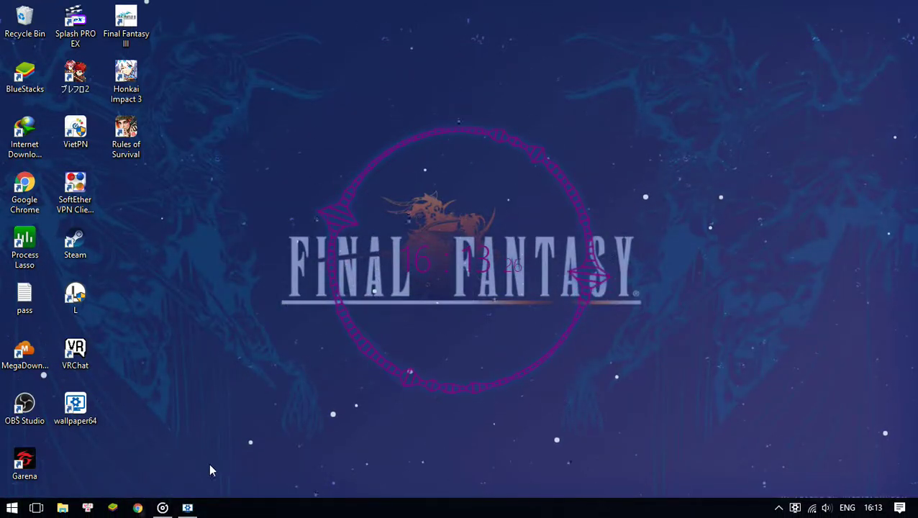
Set the visualizer's Color to silver #c0c0c0 and view it on the desktop
click(187, 508)
click(799, 232)
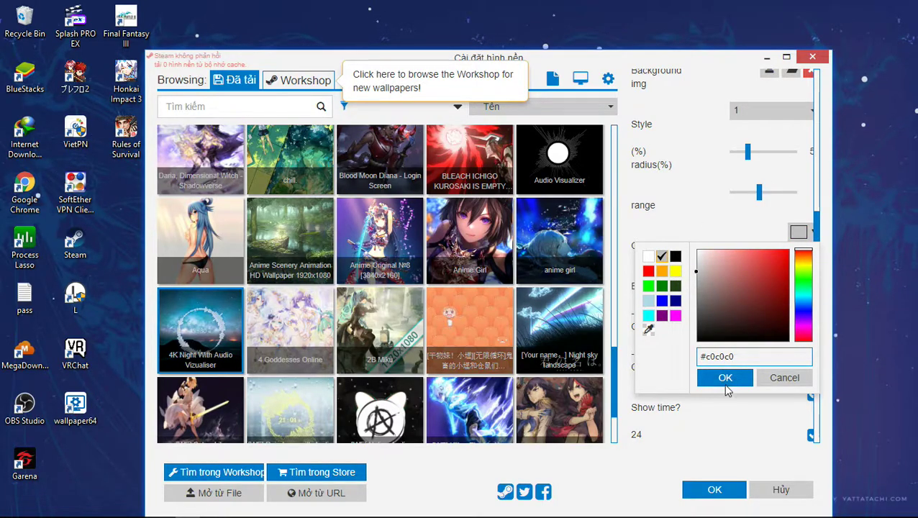
click(726, 386)
click(767, 59)
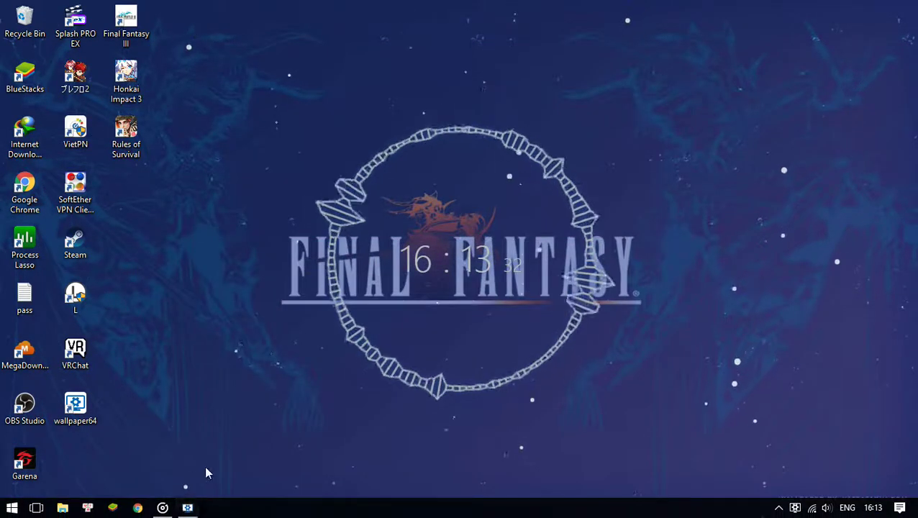
Apply the web wallpaper 4 Goddesses Online, followed by the scene wallpaper 2B Miku, and view each on the desktop
click(187, 508)
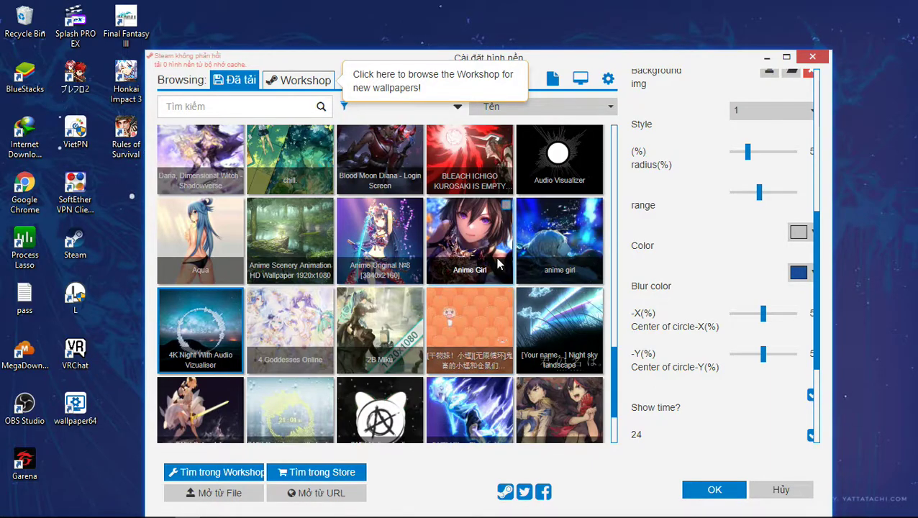
click(258, 338)
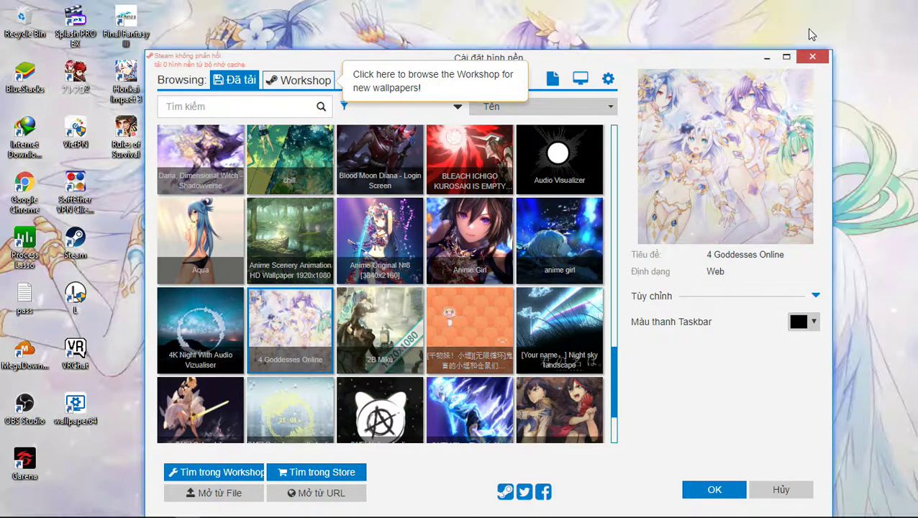
click(765, 58)
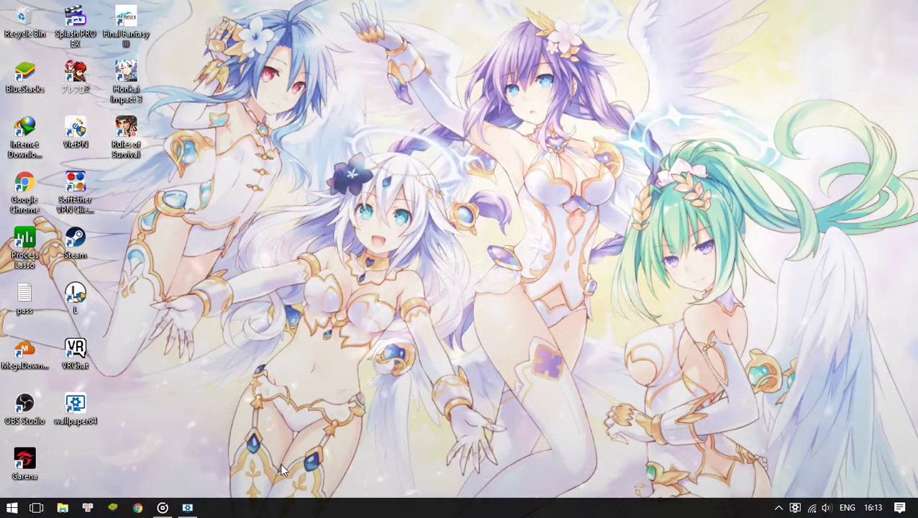
click(188, 508)
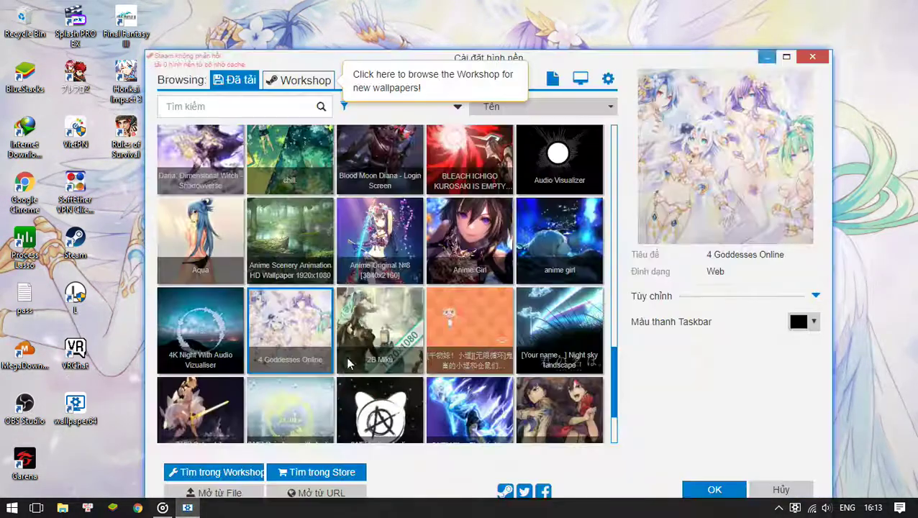
click(383, 338)
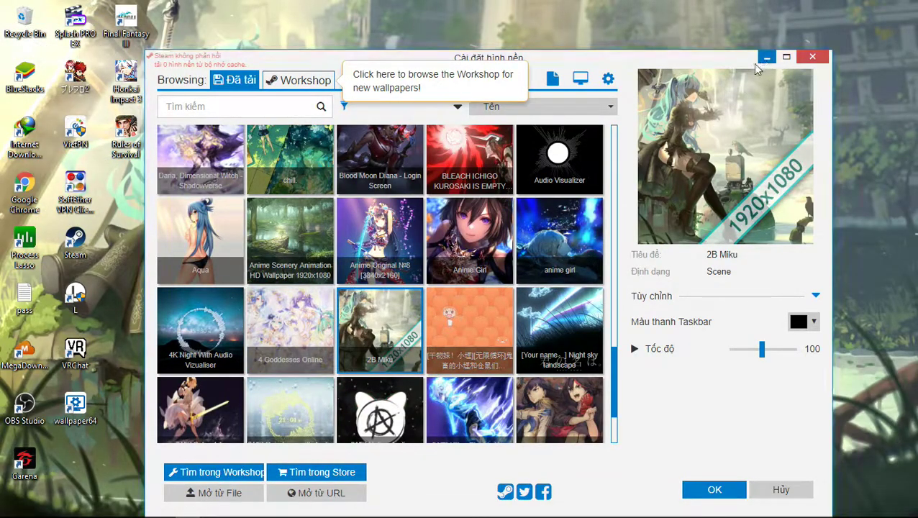
click(765, 59)
Apply the orange video wallpaper [干物妹！小埋][无限循环]鬼畜的小埋和仓鼠们 1080P and view it on the desktop
click(188, 509)
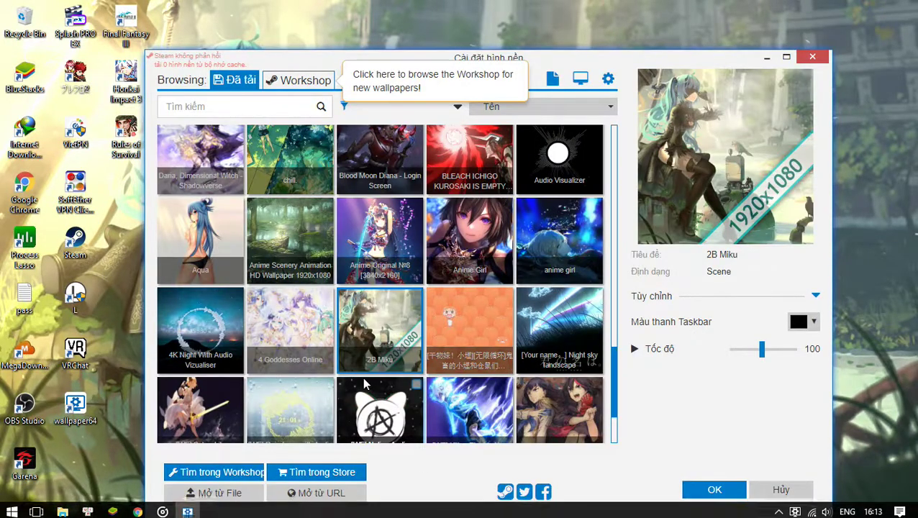
click(485, 328)
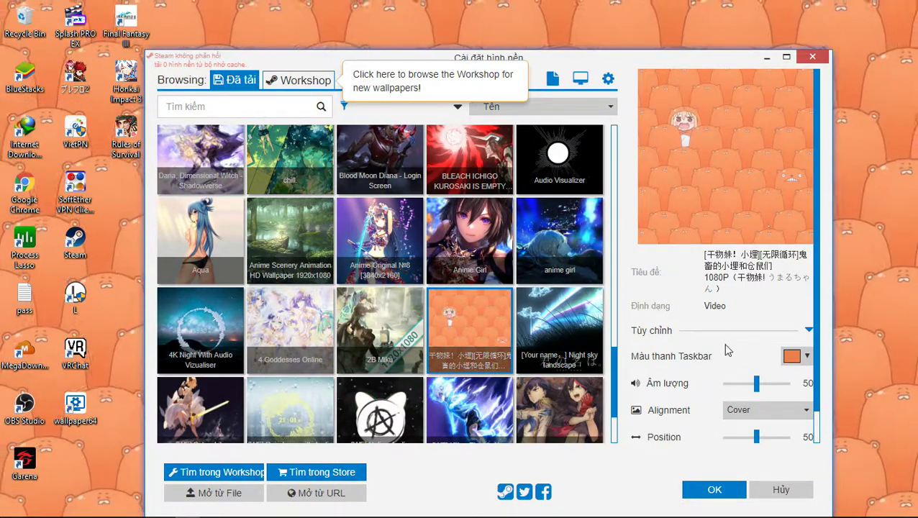
click(765, 58)
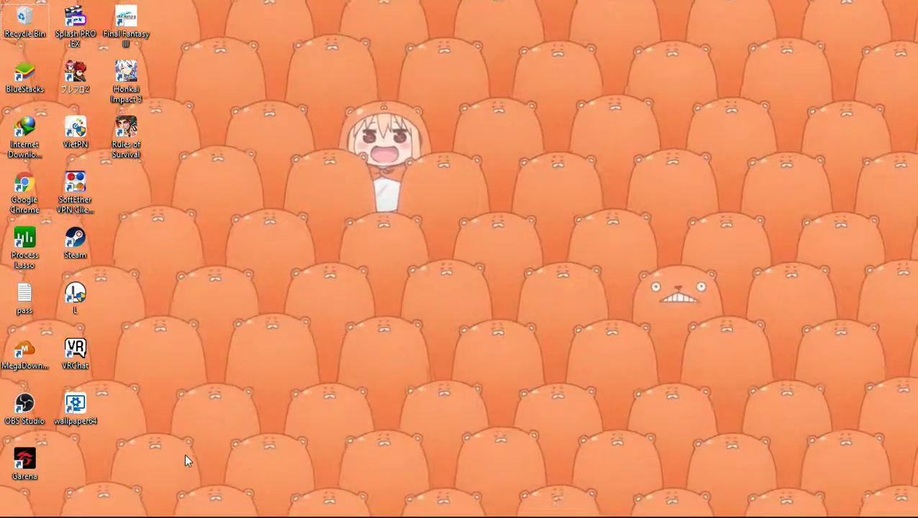
Apply the application wallpaper [Your name。] Night sky landscape and look over its customization section
click(191, 509)
click(559, 331)
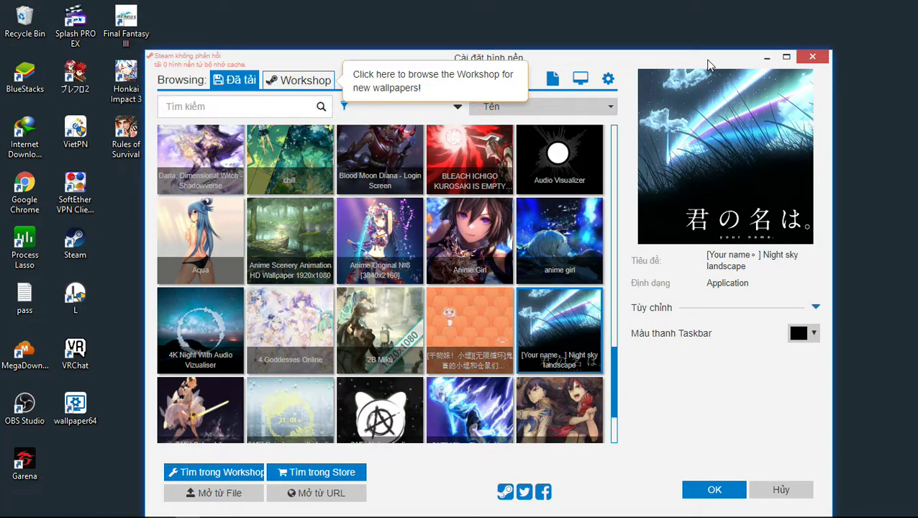
drag(702, 65, 740, 69)
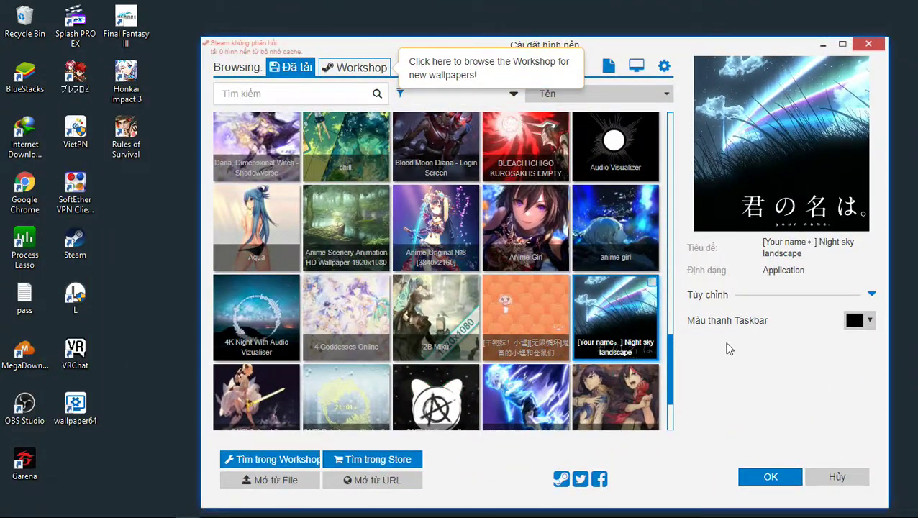
click(870, 321)
click(871, 328)
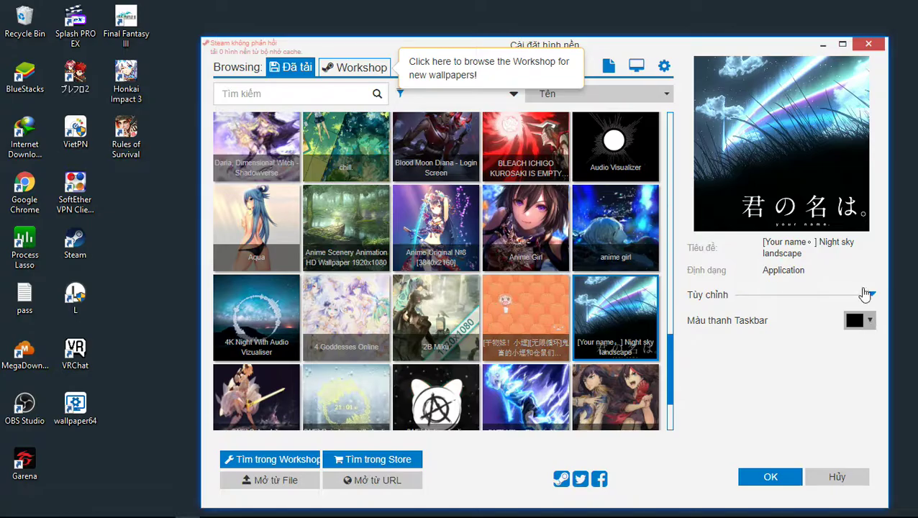
click(867, 294)
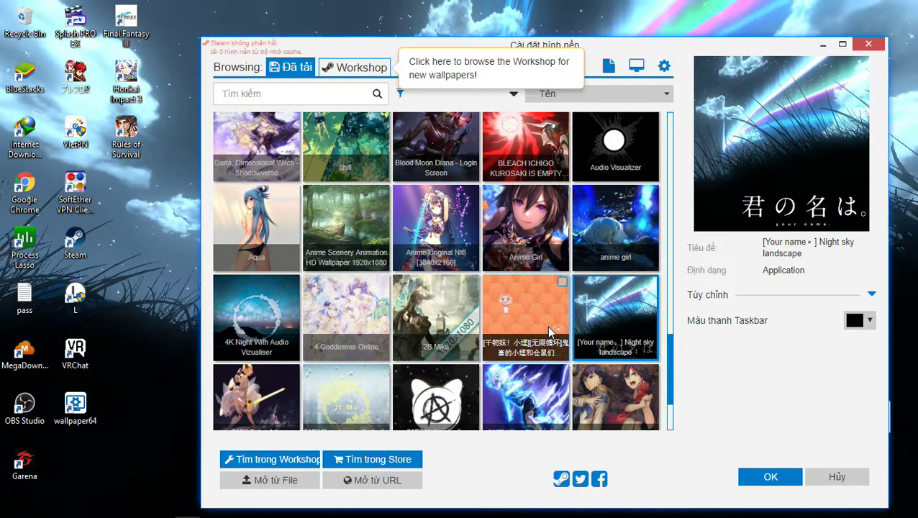
Reapply the [Your name。] Night sky landscape wallpaper, check the music player briefly, and view the wallpaper on the desktop
click(547, 326)
double_click(606, 321)
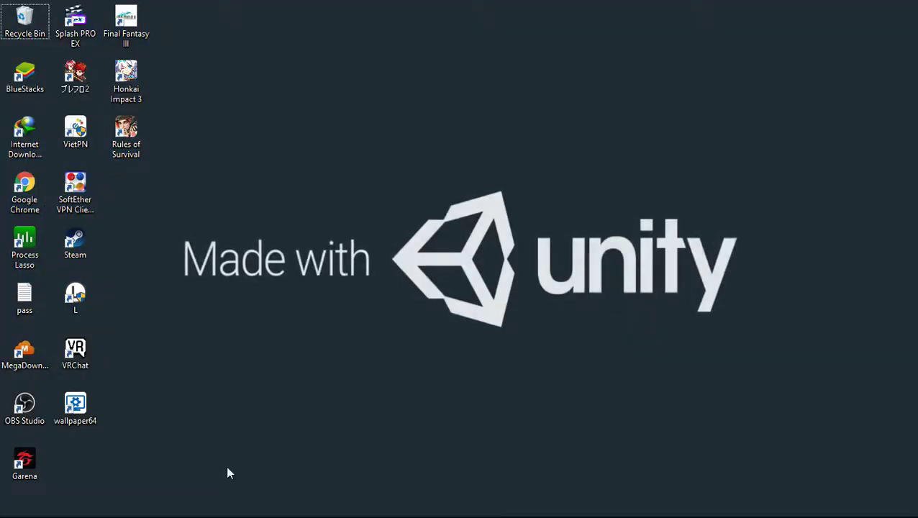
click(164, 508)
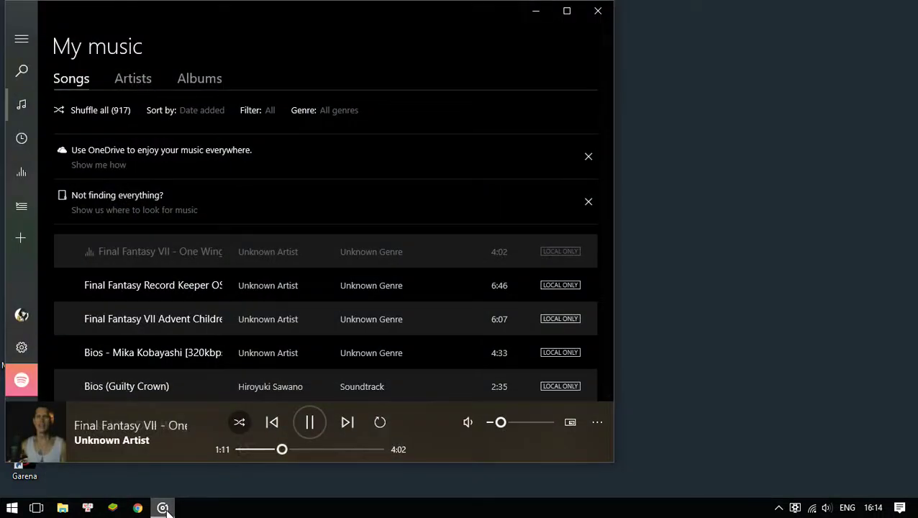
click(165, 504)
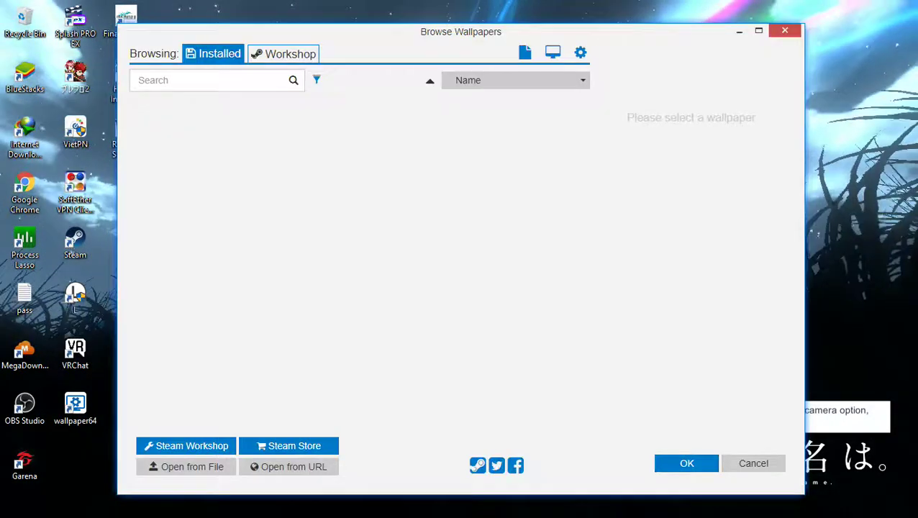
click(741, 34)
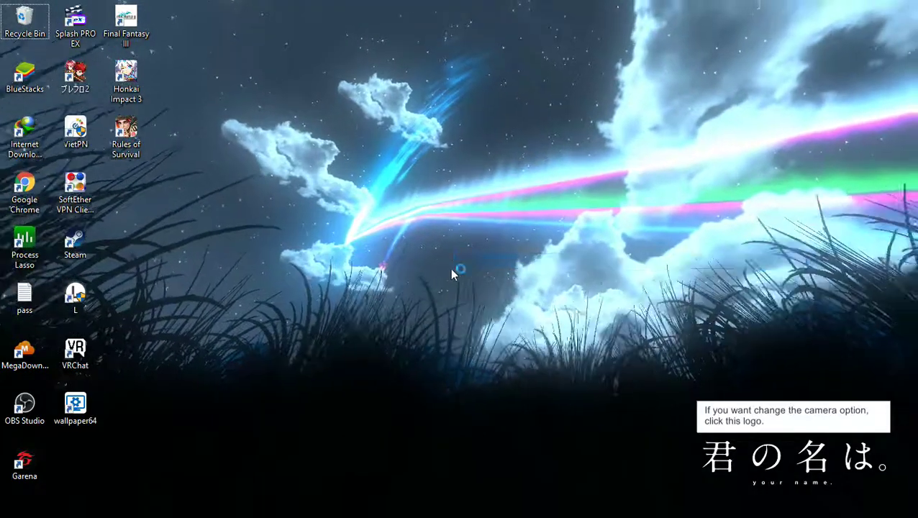
Look at the camera options behind the night sky wallpaper's logo, close them, and reopen the installed wallpapers list
right_click(357, 137)
click(389, 195)
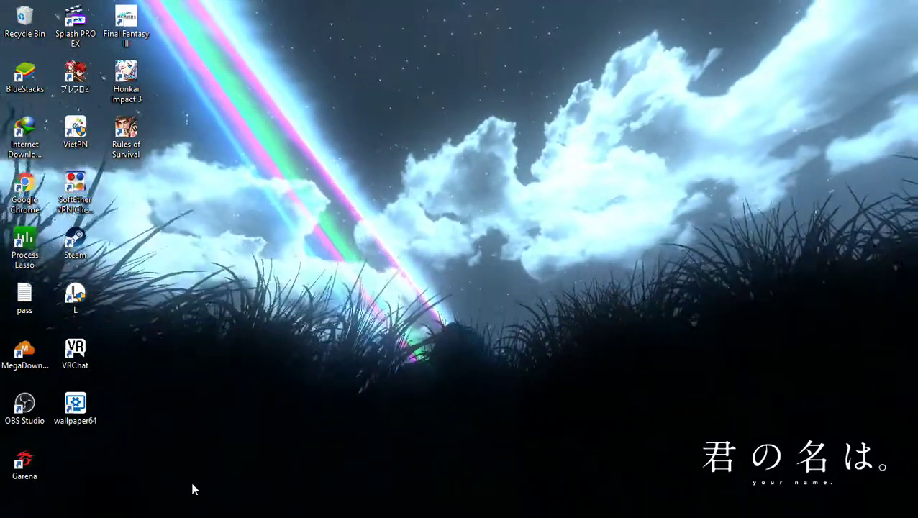
mouse_move(238, 514)
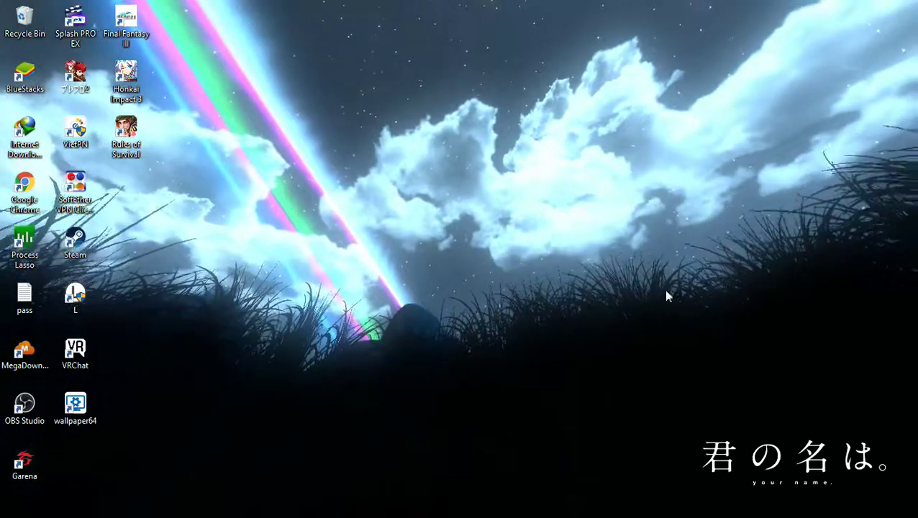
mouse_move(844, 474)
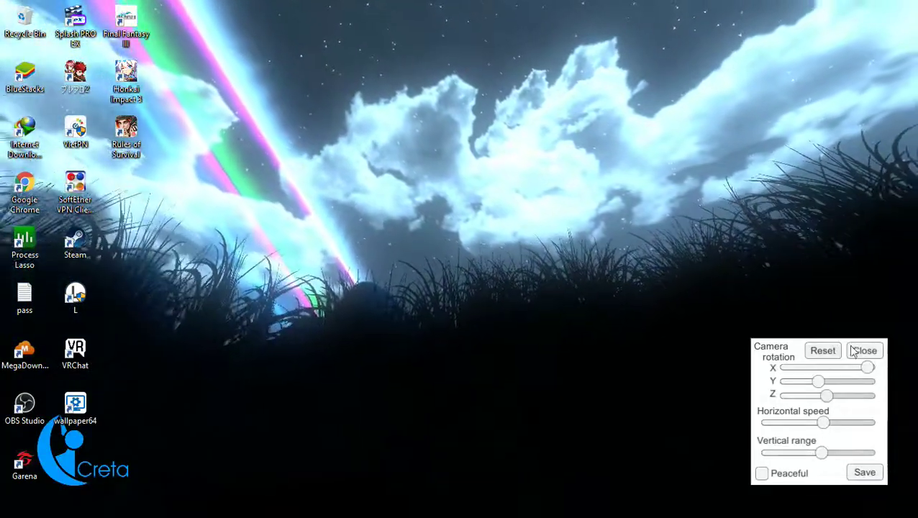
click(850, 352)
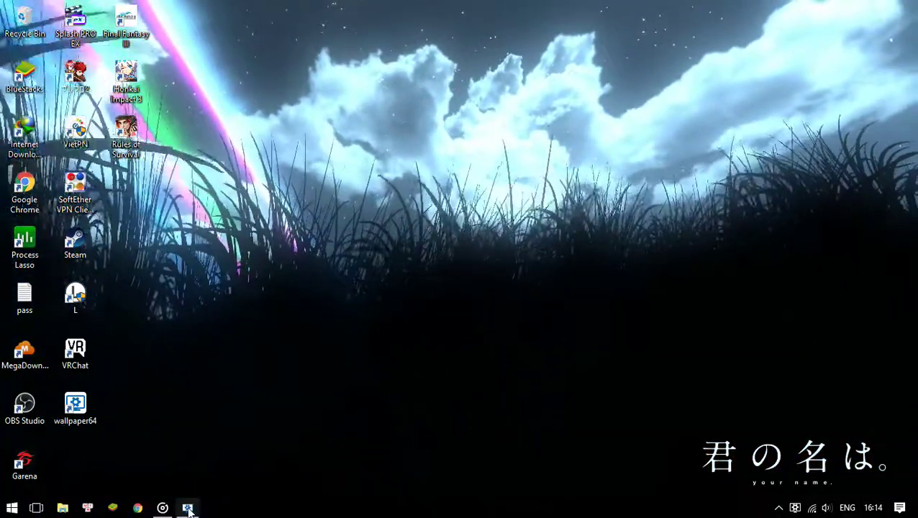
click(187, 508)
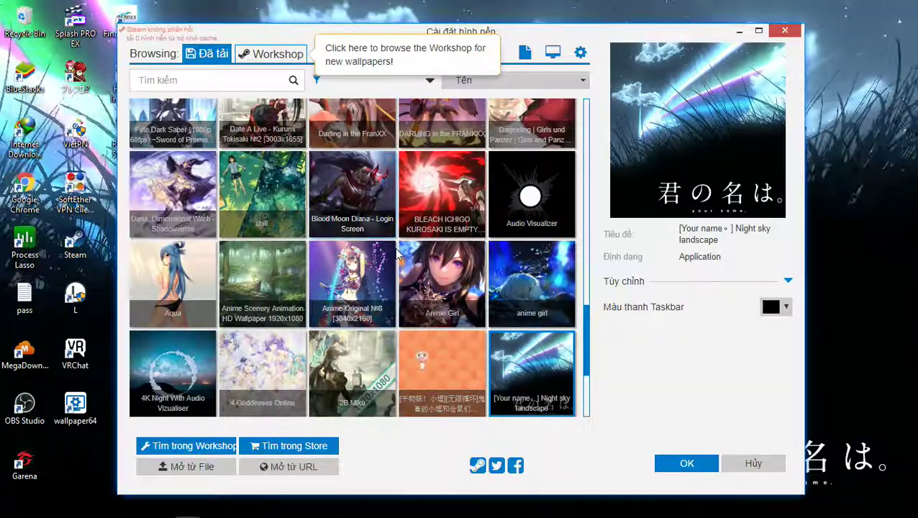
Apply the video wallpaper [WE] Saber Lily from the installed wallpapers and view it on the desktop
scroll(216, 267, down, 3)
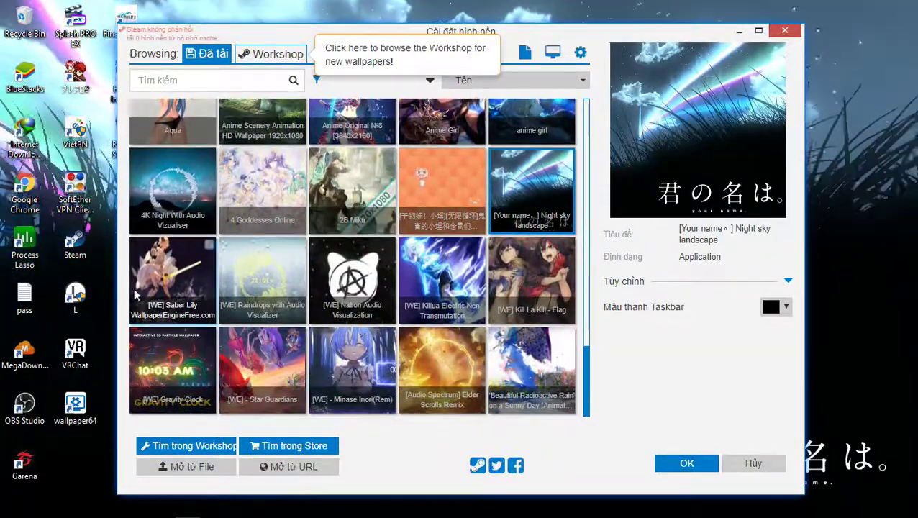
click(173, 272)
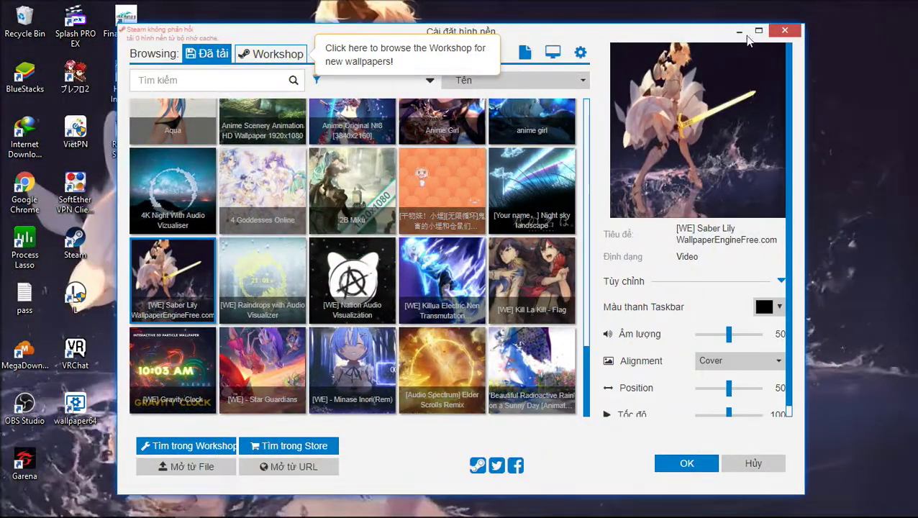
double_click(172, 272)
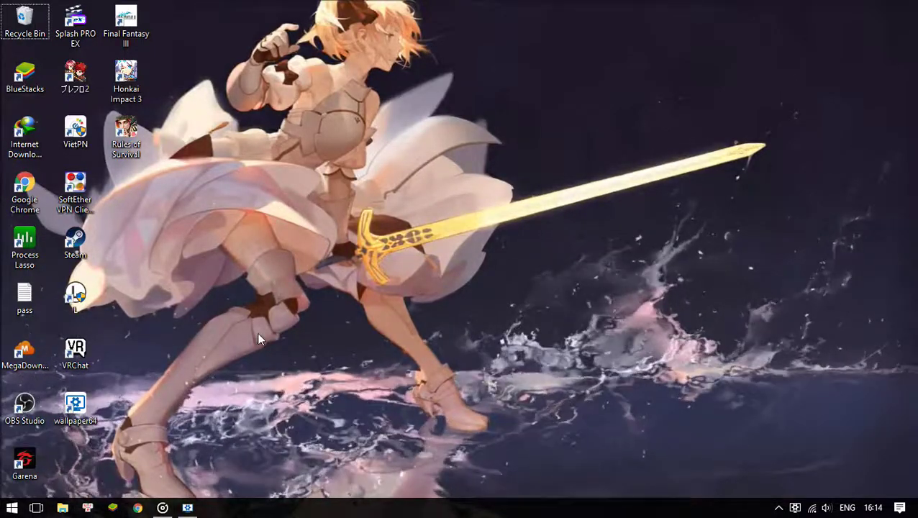
Apply the web wallpaper [WE] Raindrops with Audio Visualizer and view it on the desktop
click(187, 508)
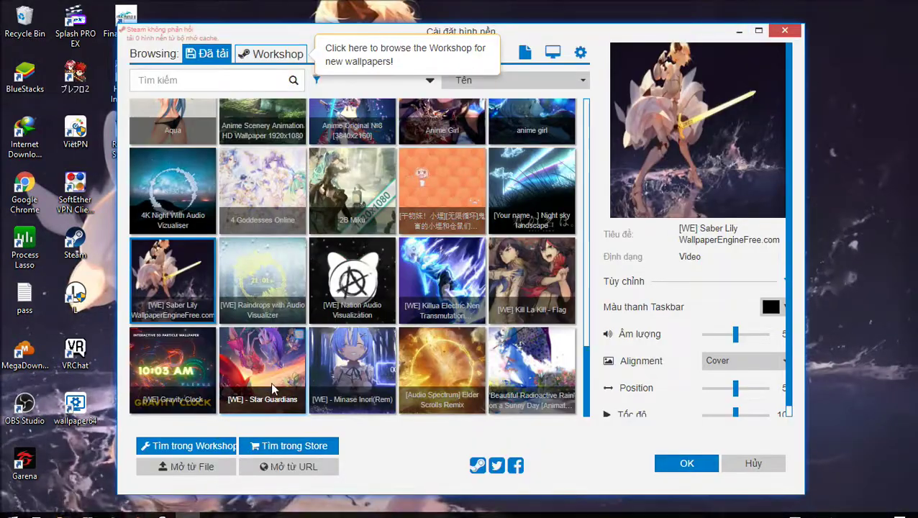
click(262, 280)
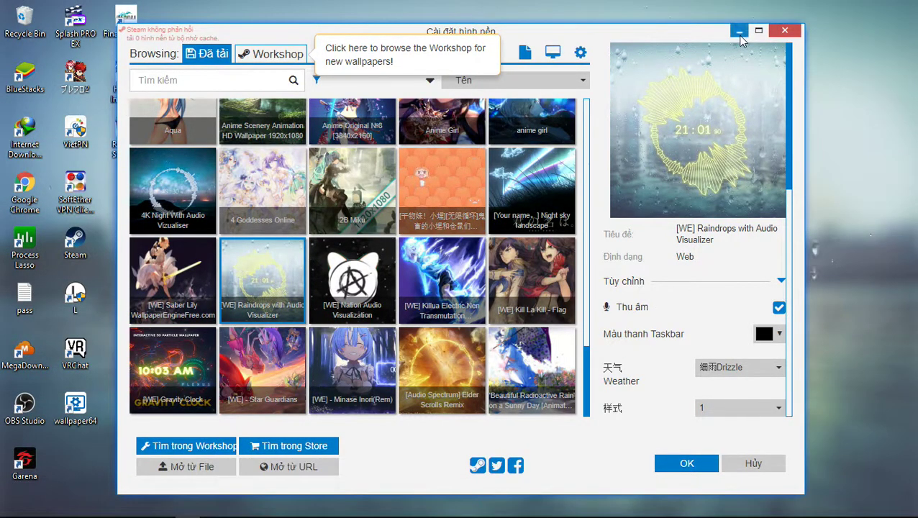
click(784, 31)
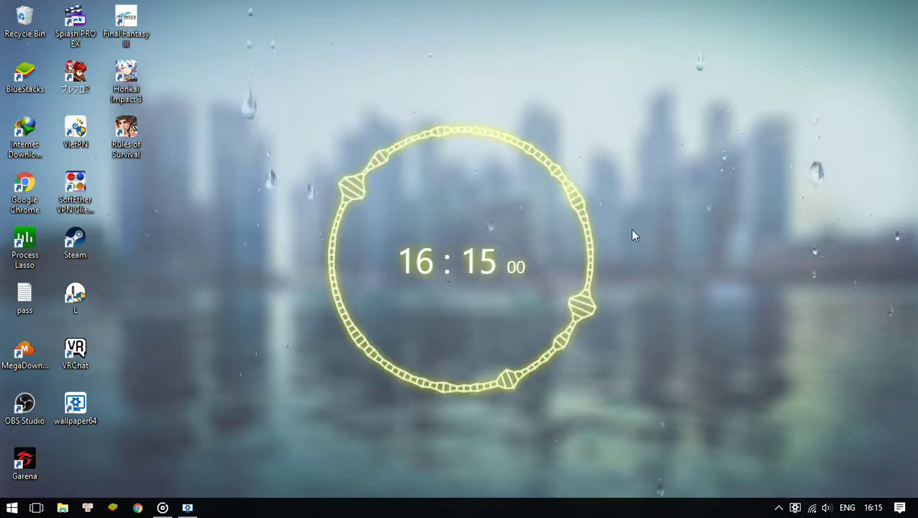
right_click(455, 189)
Set the weather of the Raindrops with Audio Visualizer wallpaper to Storm and view the heavier rain on the desktop
click(187, 508)
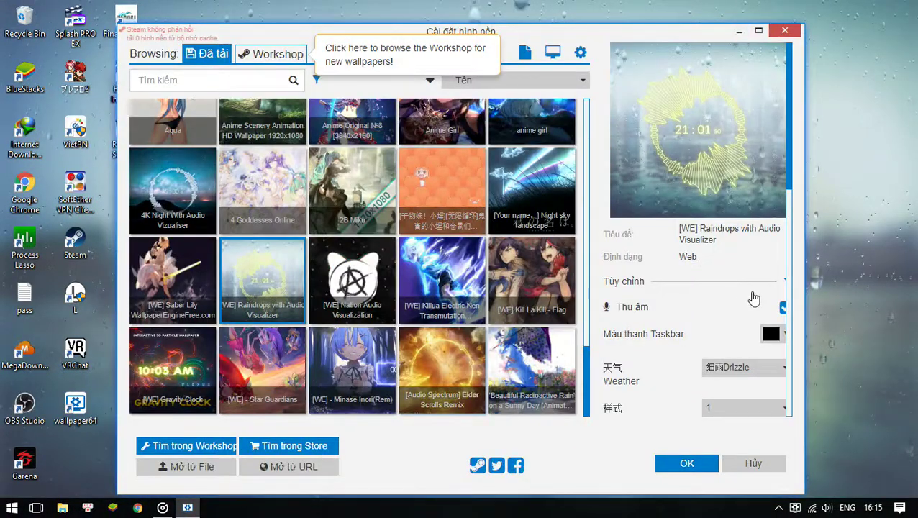
scroll(728, 387, down, 2)
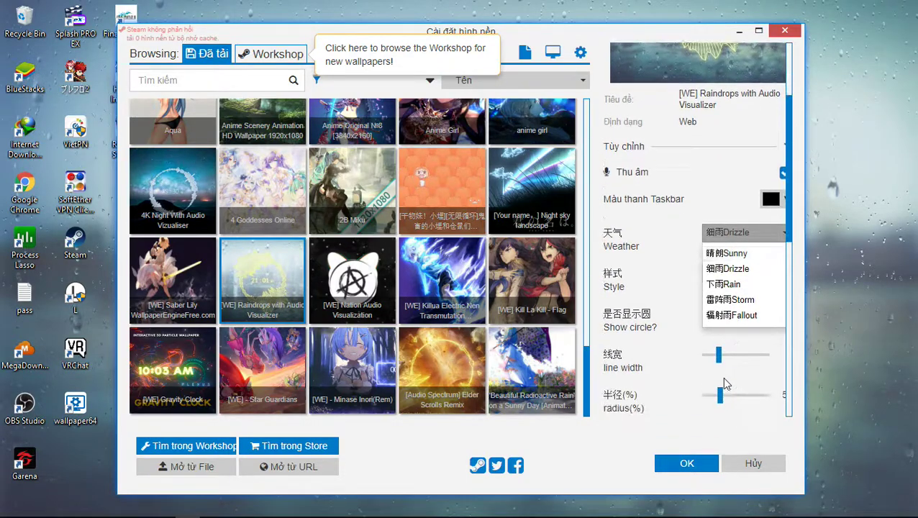
click(748, 300)
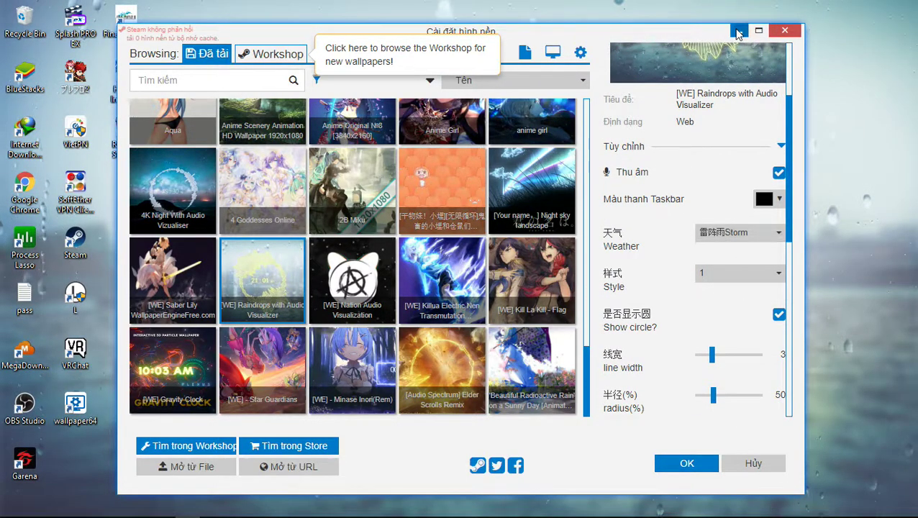
click(738, 31)
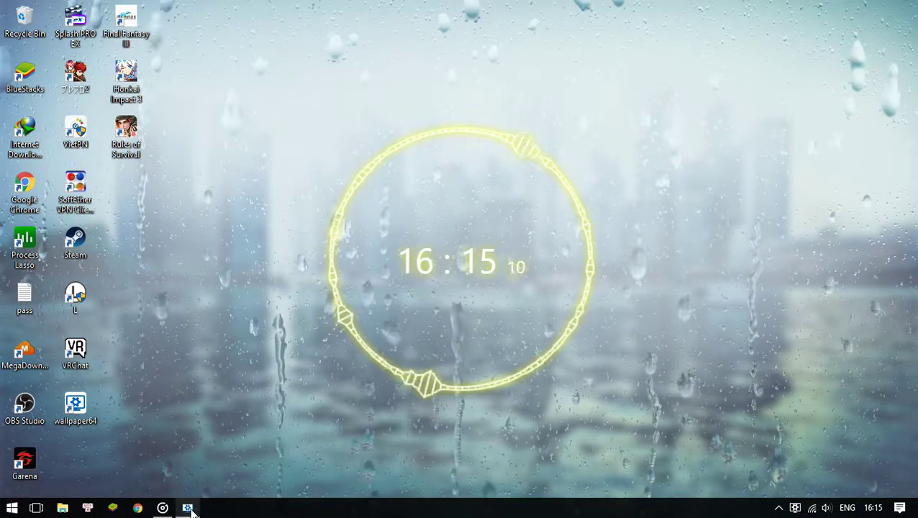
Apply the web wallpaper [WE] Nation Audio Visualization and view it on the desktop
click(188, 509)
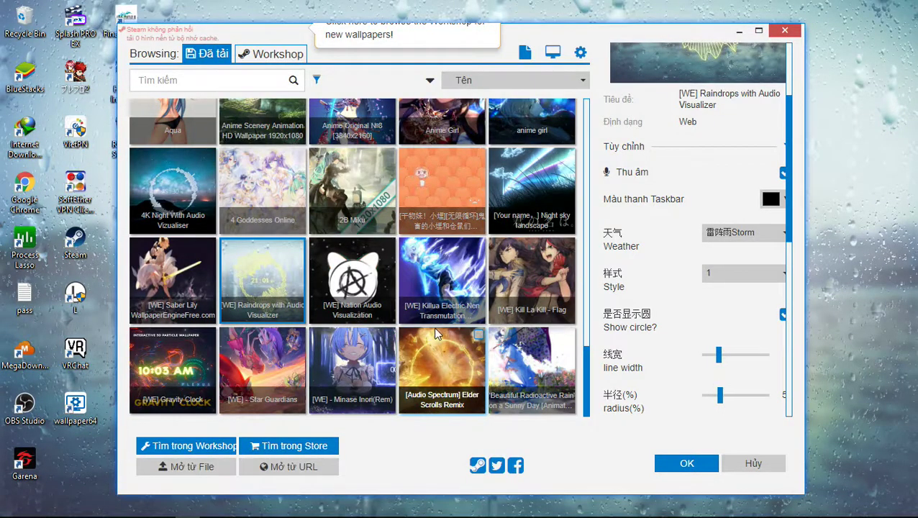
click(347, 289)
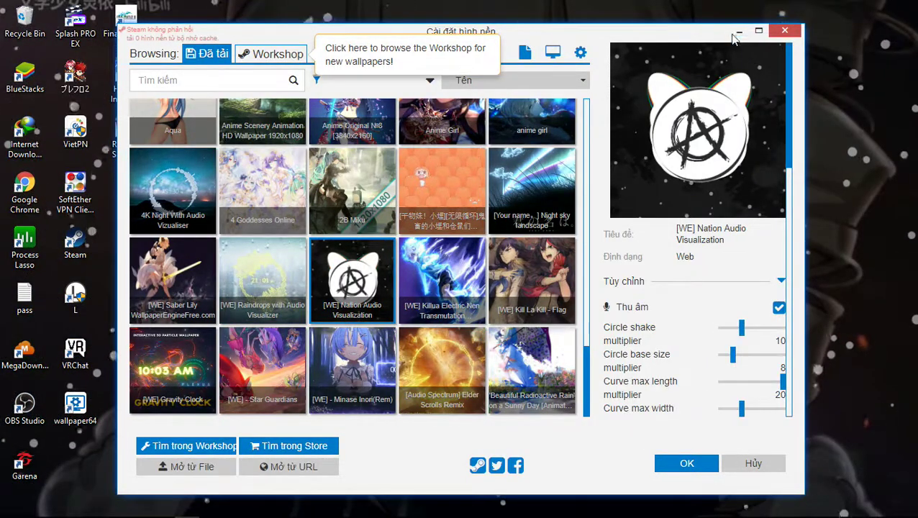
click(738, 31)
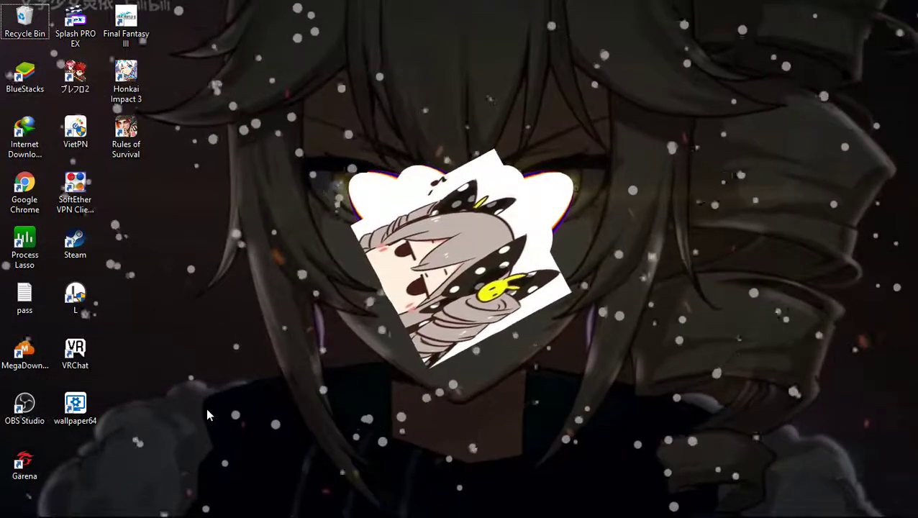
Apply the video wallpaper [WE] Killua Electric Nen Transmutation and view it on the desktop
click(187, 508)
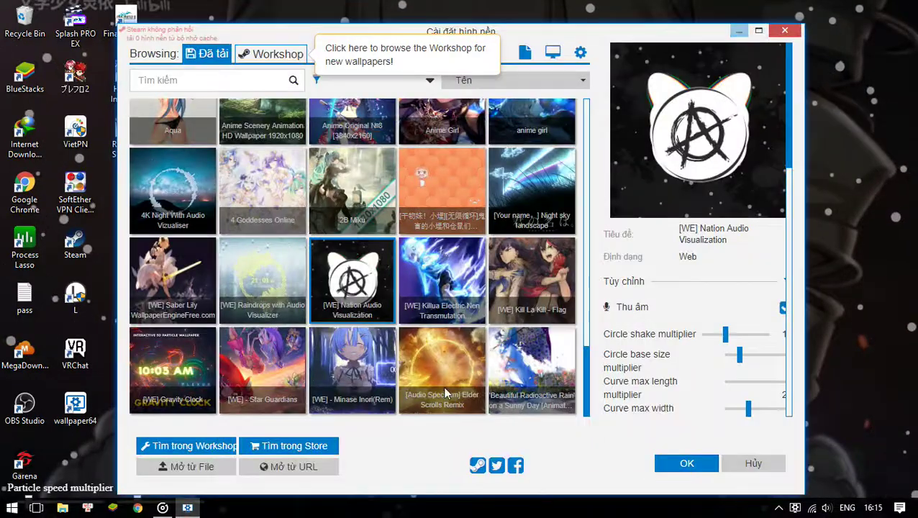
click(454, 295)
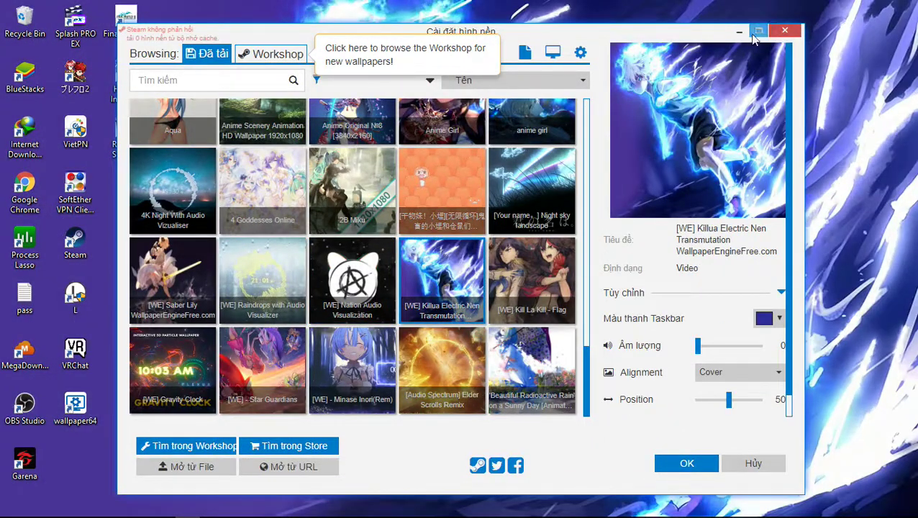
click(739, 31)
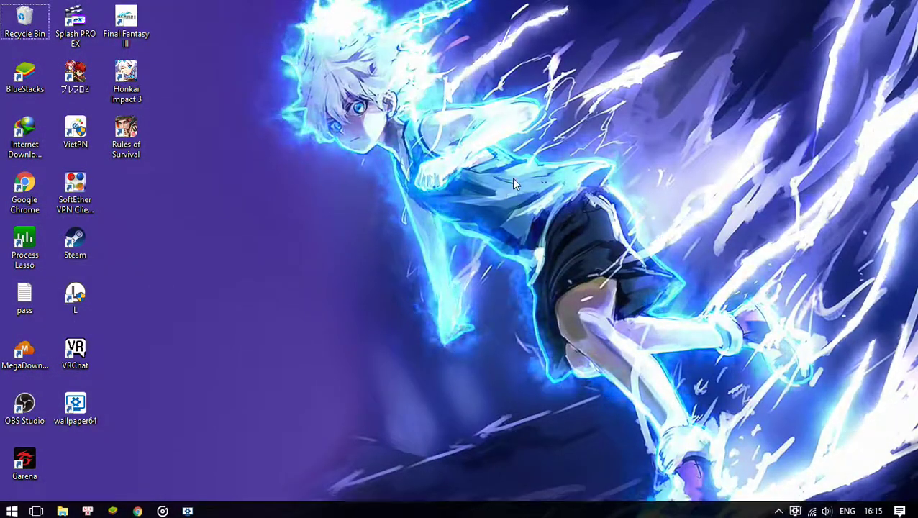
Apply the scene wallpaper [WE] Kill La Kill - Flag and view it on the desktop
click(186, 509)
click(541, 277)
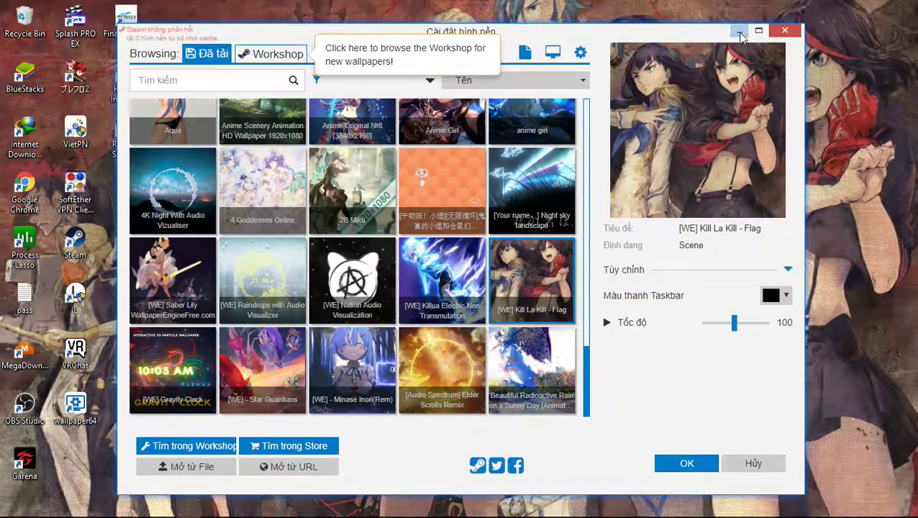
key(Return)
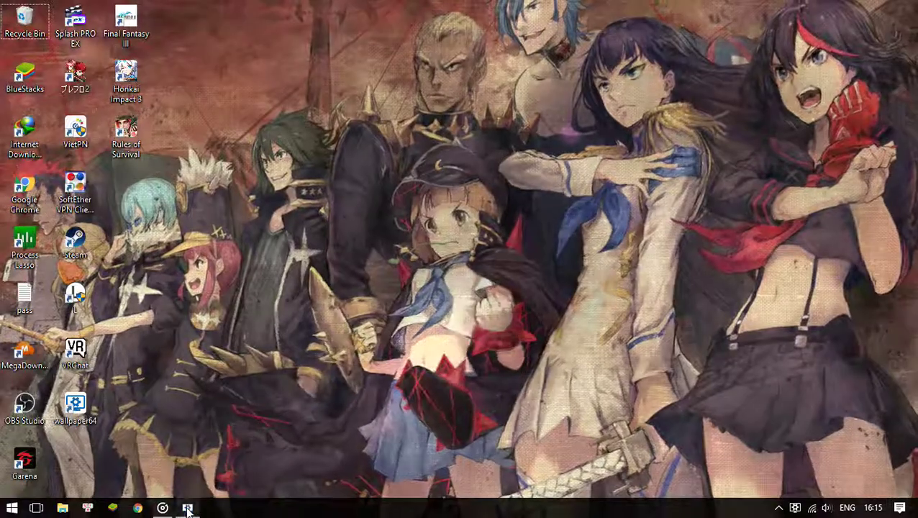
Apply the application wallpaper [WE] Gravity Clock and view its particle clock on the desktop
click(187, 509)
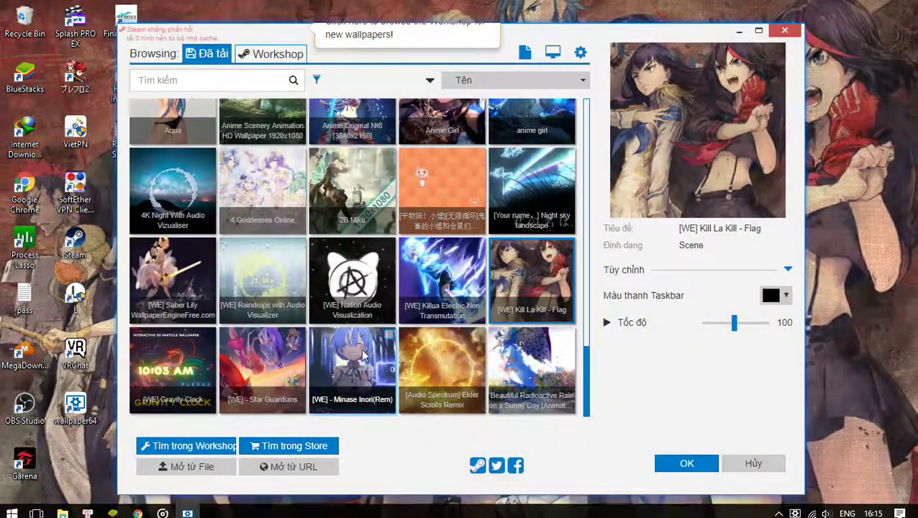
click(175, 372)
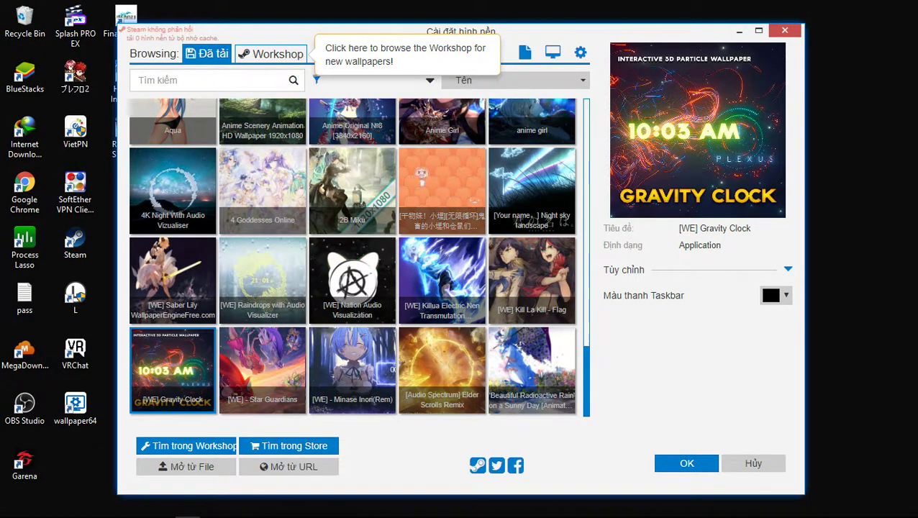
click(739, 30)
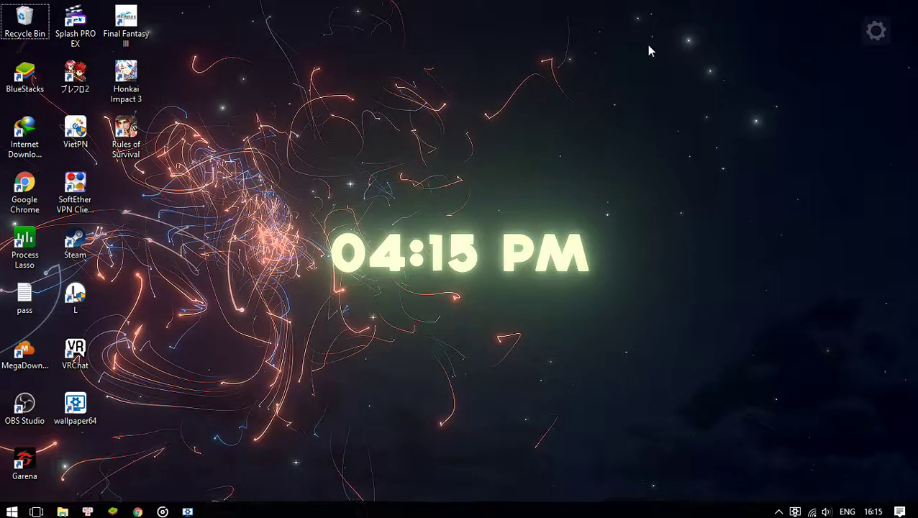